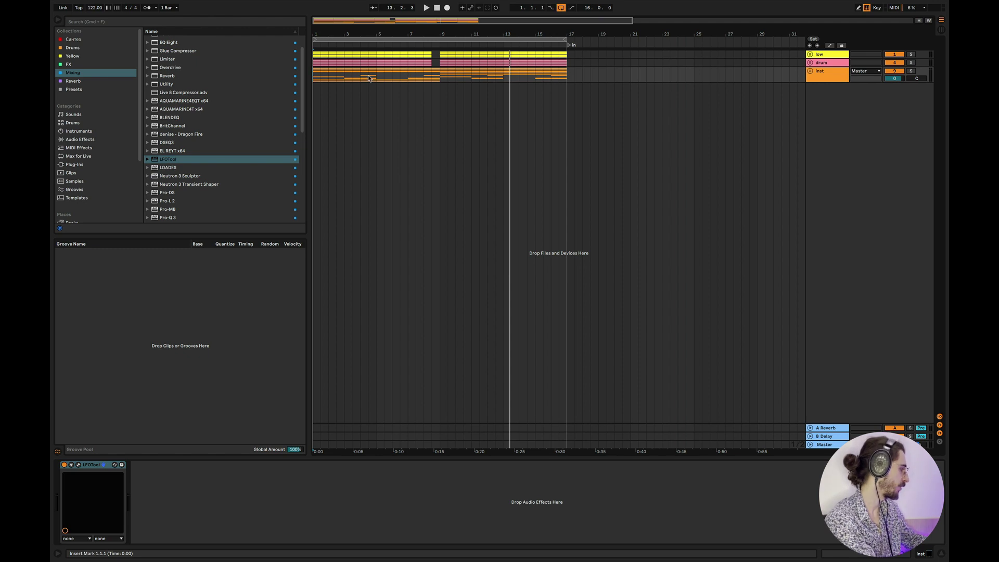
Expand the low group and its kick track, and show the dt02_kick-deep chain in the kick's instrument rack.
{"action": "scroll", "coordinate": [369, 76], "scroll_direction": "up", "scroll_amount": 5}
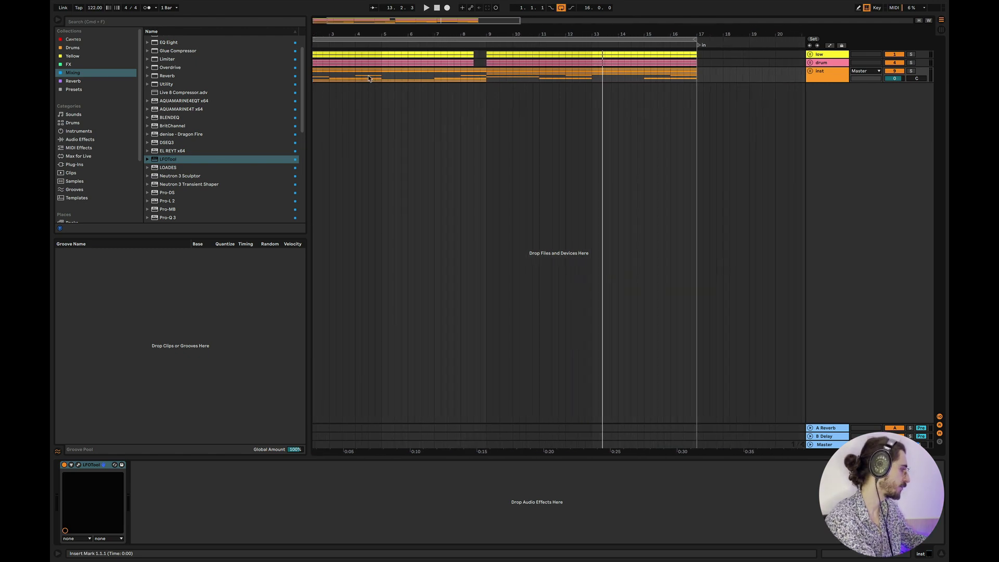
{"action": "left_click", "coordinate": [810, 55]}
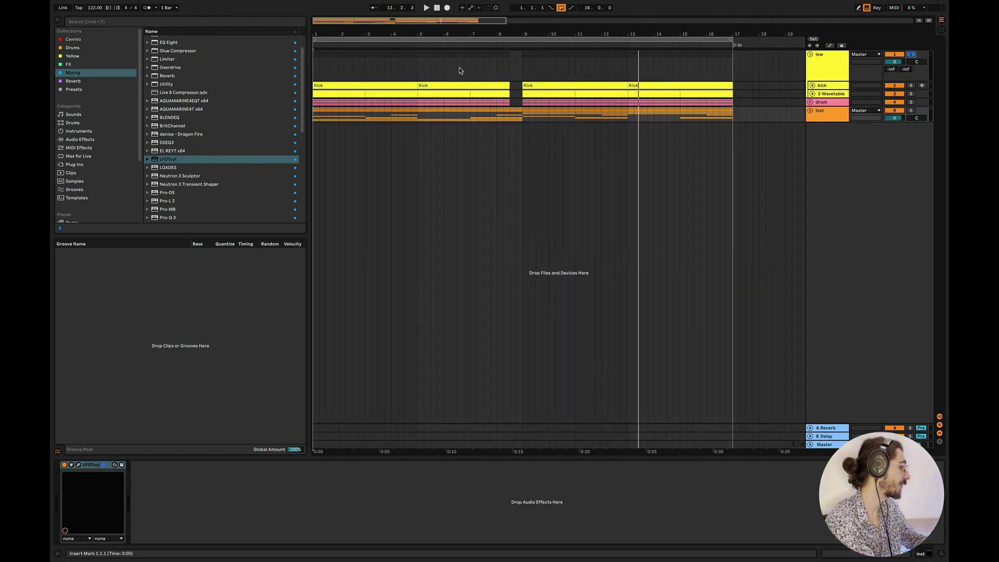
{"action": "left_click", "coordinate": [810, 86]}
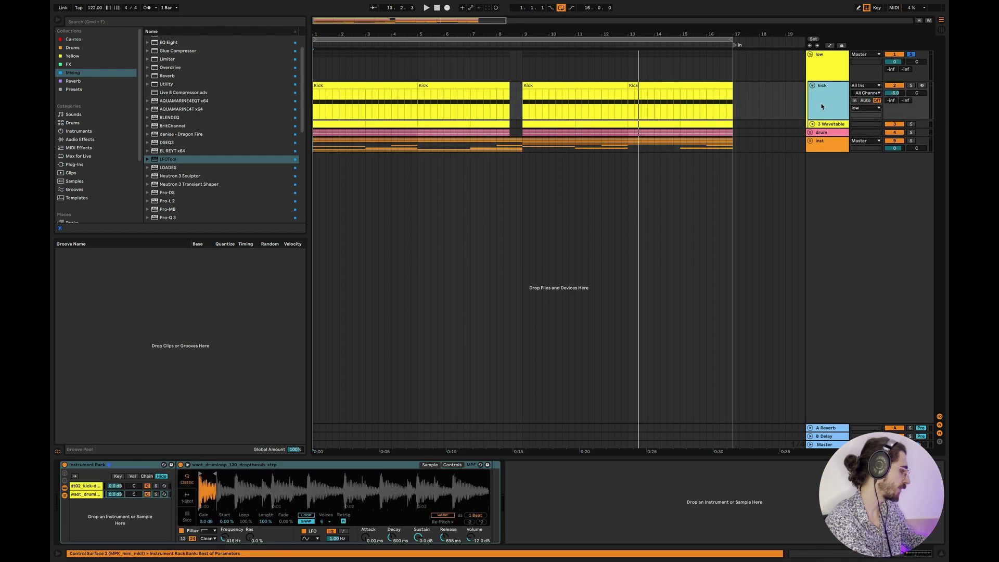
{"action": "left_click", "coordinate": [87, 485]}
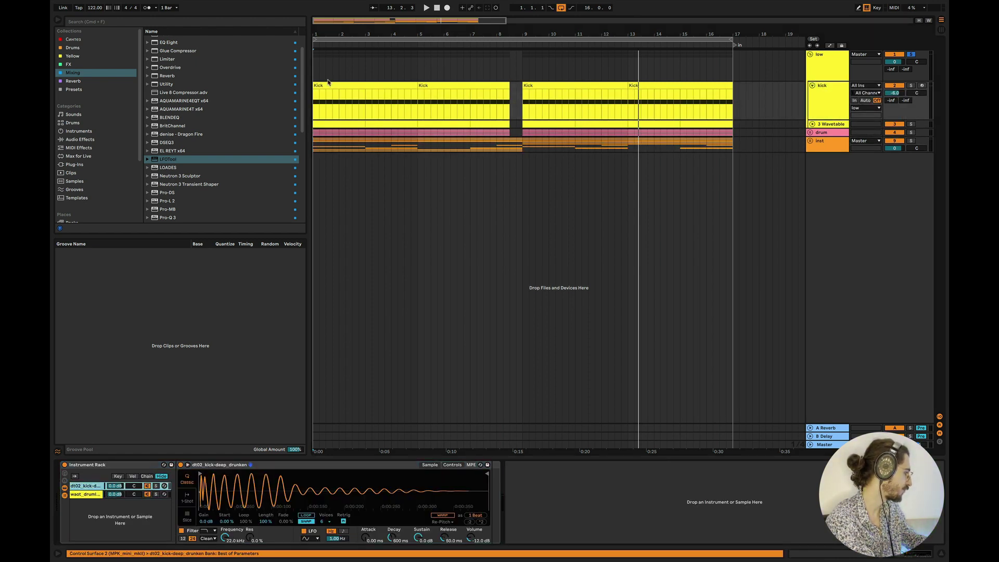
Play the low group from bar 1 and solo the kick track to hear it alone.
{"action": "left_click", "coordinate": [314, 110]}
{"action": "scroll", "coordinate": [321, 112], "scroll_direction": "up", "scroll_amount": 5}
{"action": "scroll", "coordinate": [321, 112], "scroll_direction": "down", "scroll_amount": 4}
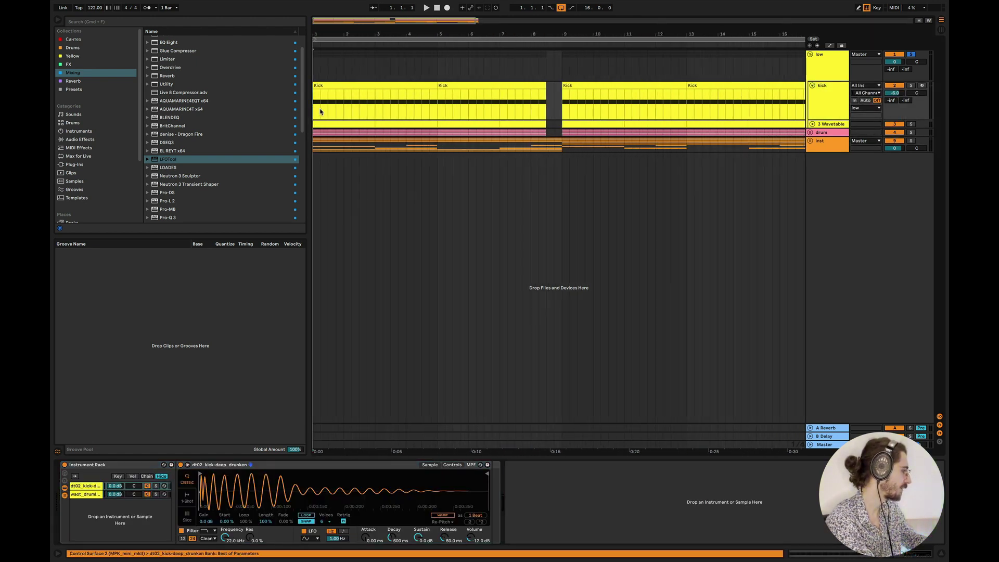
{"action": "key", "text": "space"}
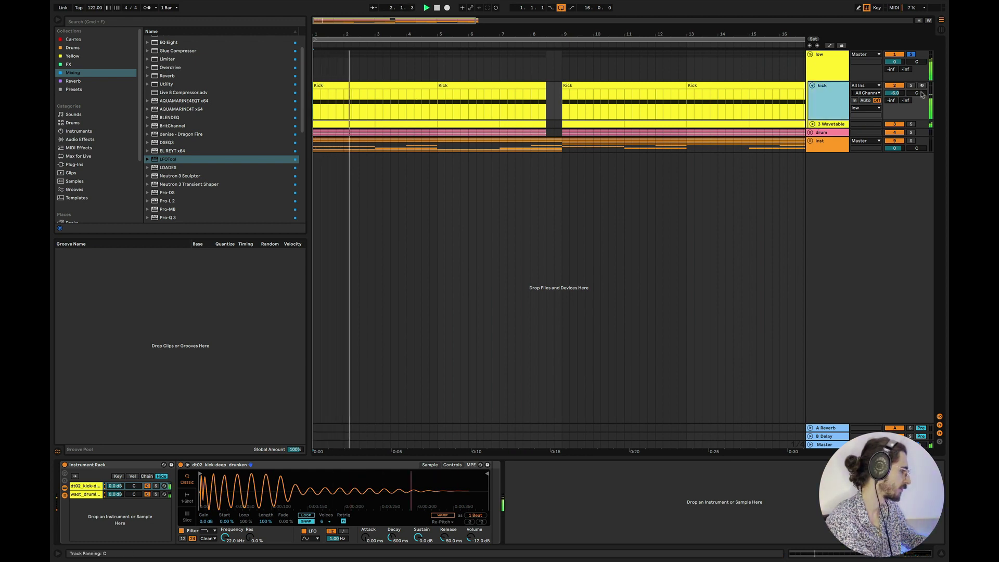
{"action": "left_click", "coordinate": [912, 85]}
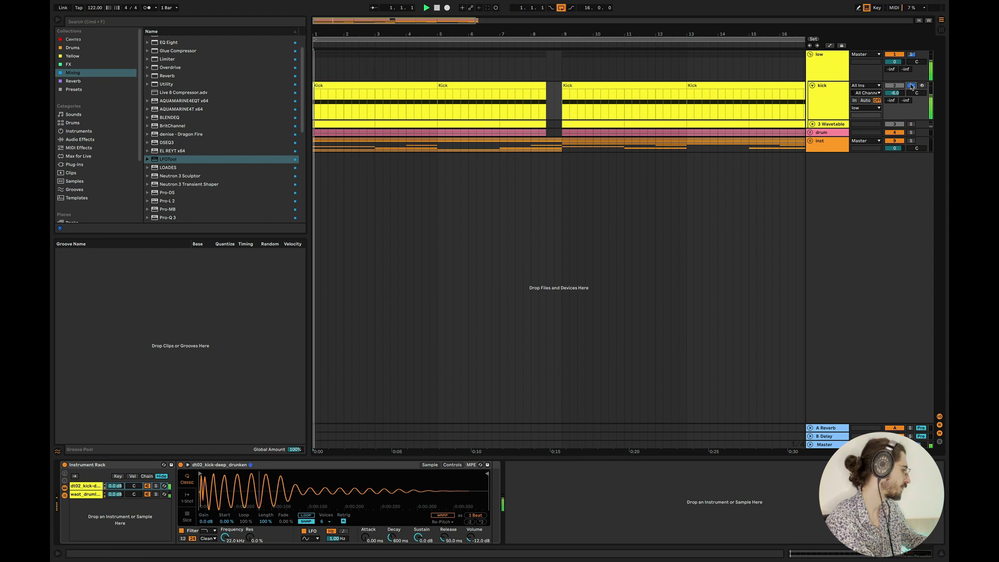
{"action": "key", "text": "space"}
Expand the 3 Wavetable bass track and play it soloed in Session View, examining its Amp and Env 2 envelopes.
{"action": "left_click", "coordinate": [813, 125]}
{"action": "left_click", "coordinate": [831, 140]}
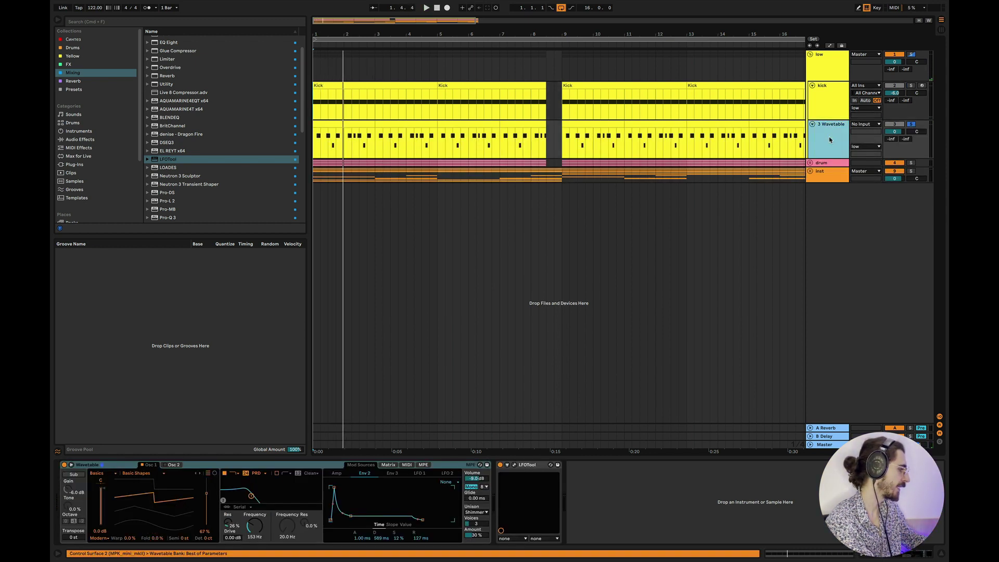
{"action": "key", "text": "Tab"}
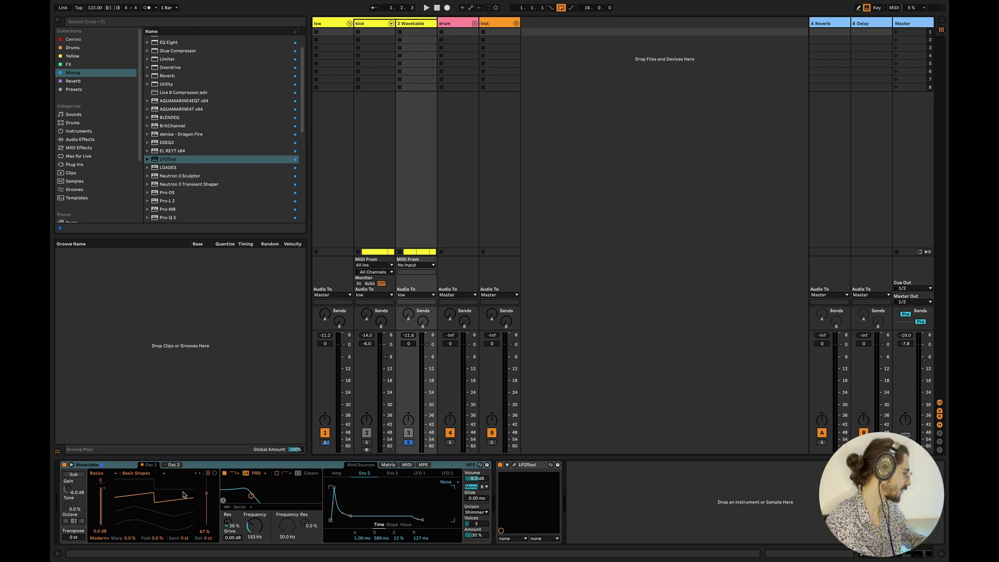
{"action": "key", "text": "space"}
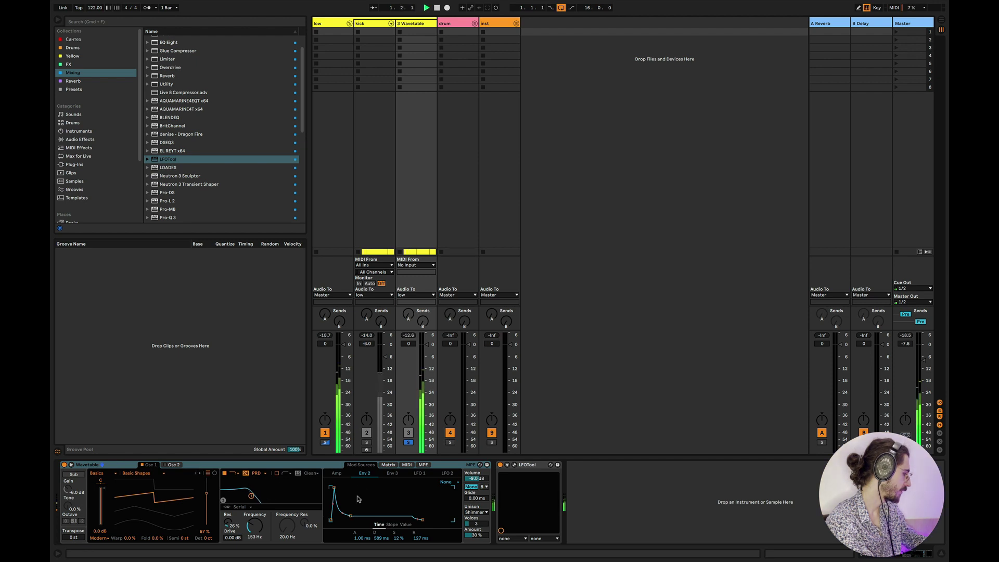
{"action": "left_click", "coordinate": [337, 473]}
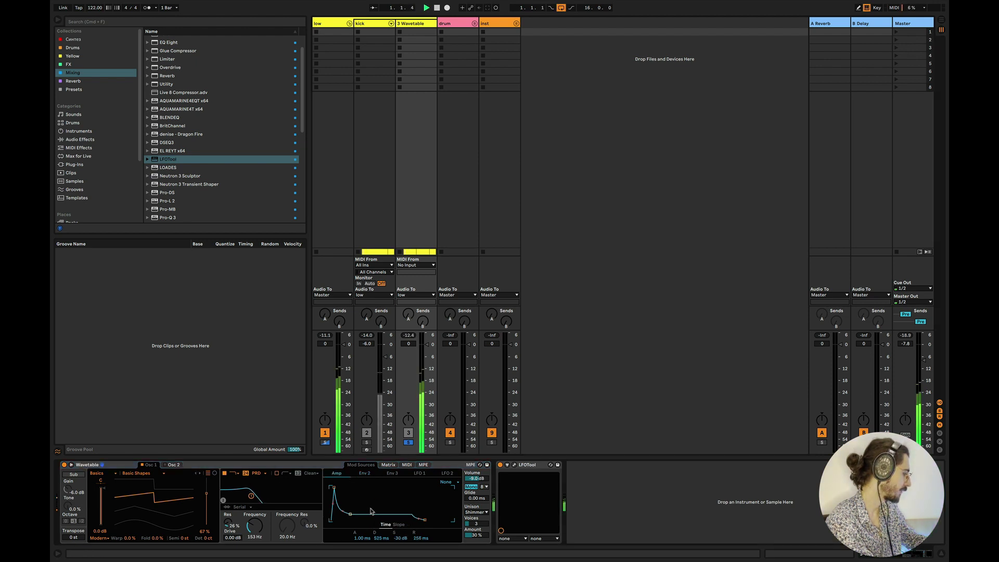
{"action": "left_click", "coordinate": [365, 474]}
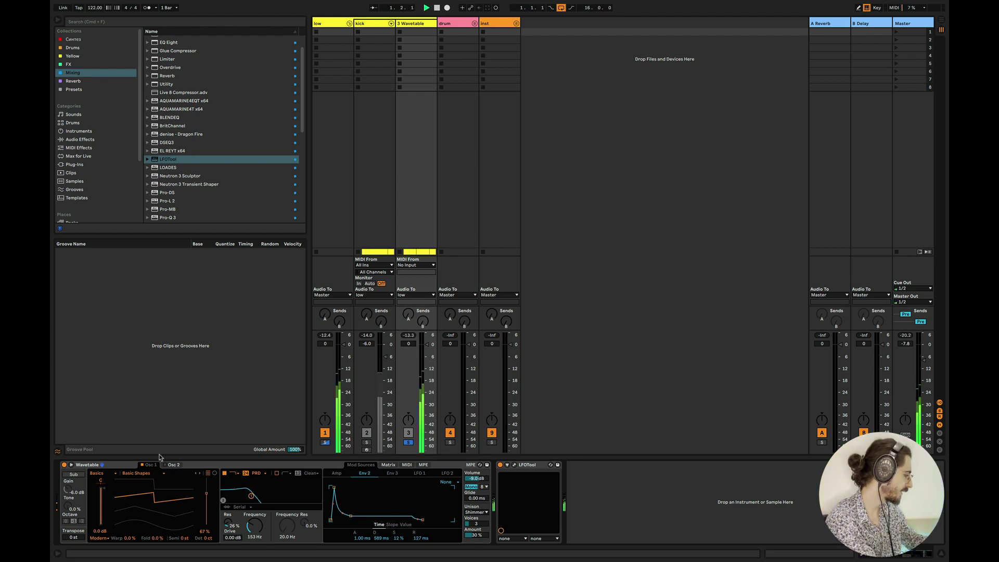
Raise the wavetable position of the bass's second oscillator to 100% and play the result.
{"action": "left_click", "coordinate": [173, 465]}
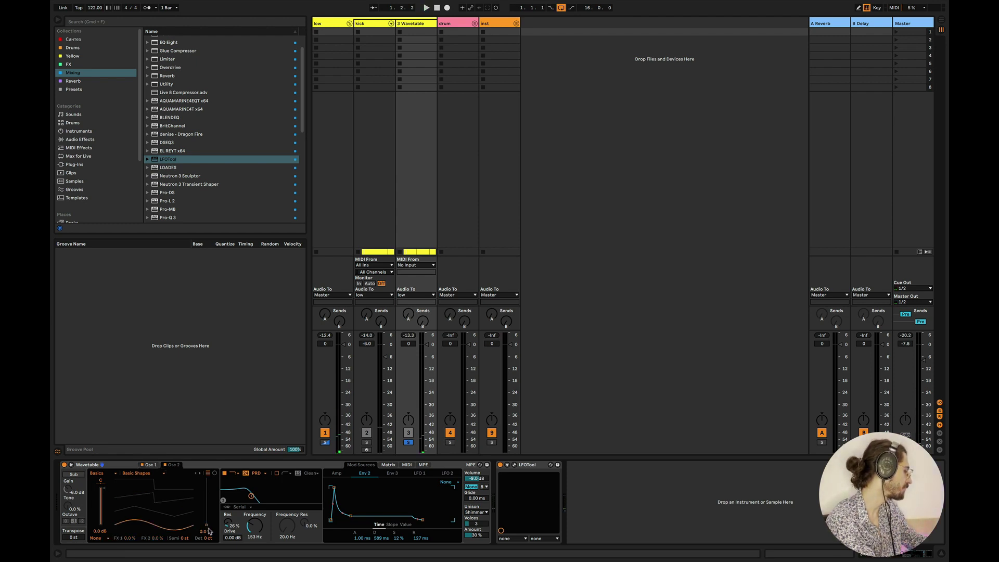
{"action": "left_click_drag", "start_coordinate": [207, 526], "coordinate": [208, 478]}
{"action": "key", "text": "space"}
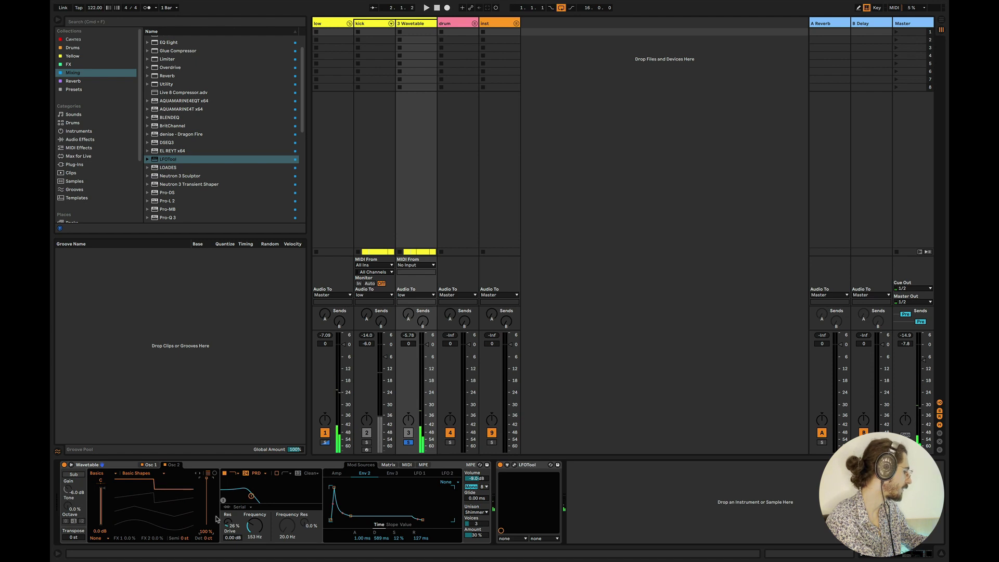
{"action": "key", "text": "space"}
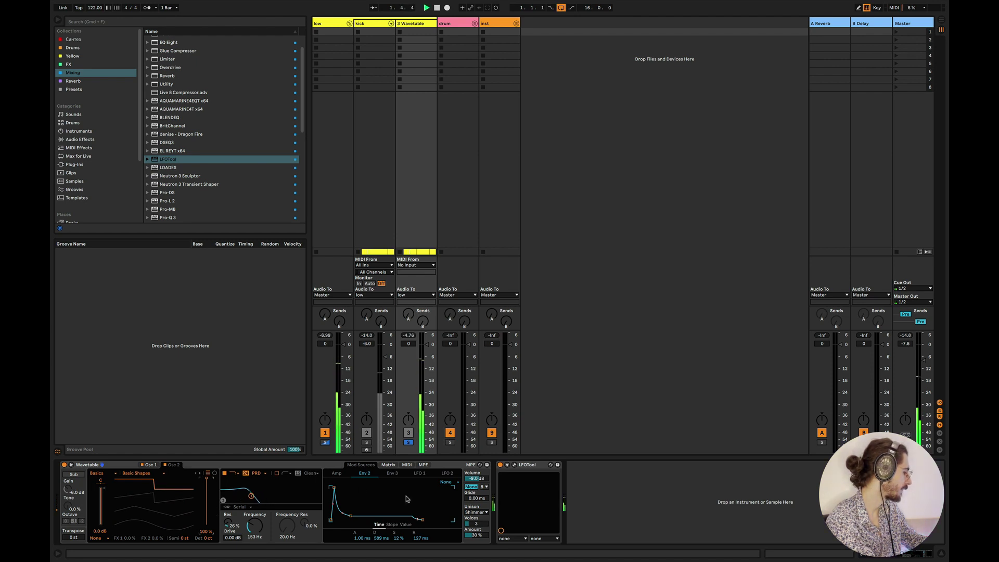
{"action": "key", "text": "space"}
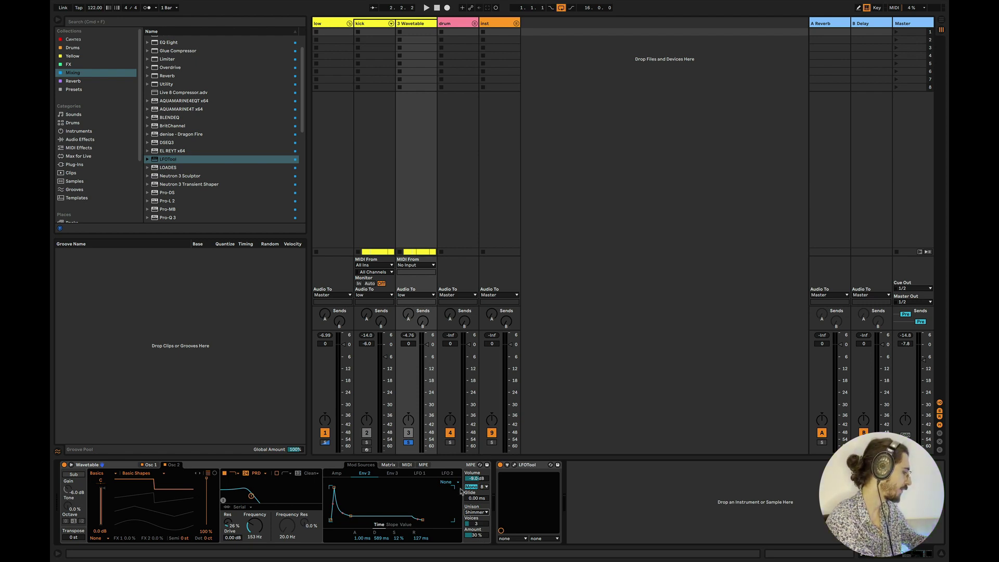
Inspect the bass's LFOTool volume shape, and play the Arrangement with the kick soloed alongside the bass.
{"action": "left_click", "coordinate": [515, 466]}
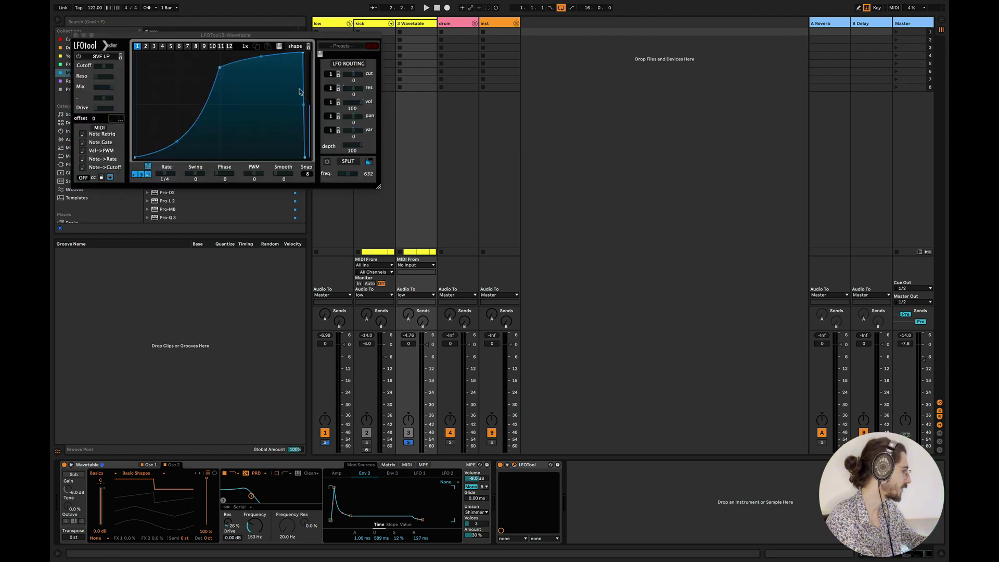
{"action": "left_click", "coordinate": [76, 35]}
{"action": "key", "text": "Tab"}
{"action": "key", "text": "space"}
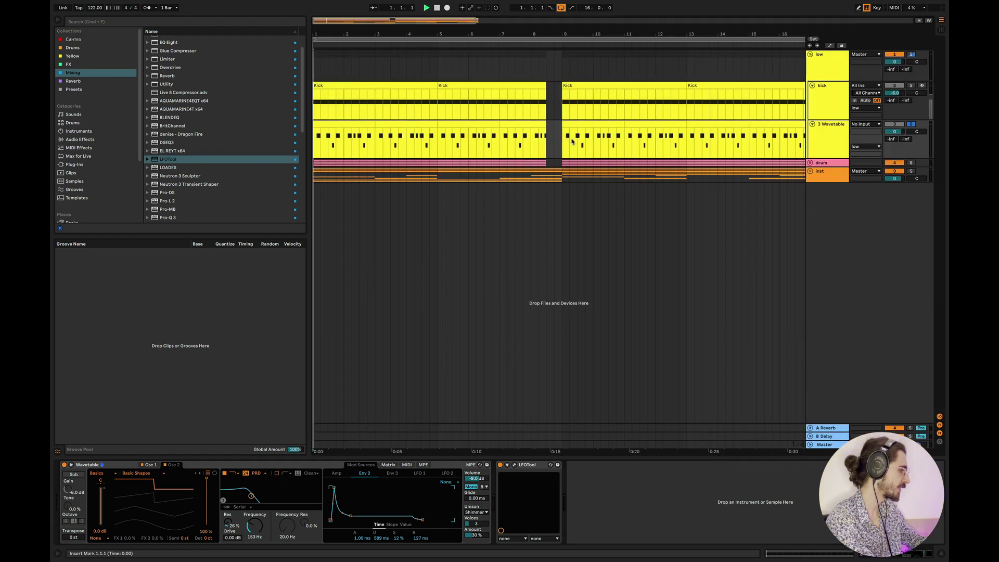
{"action": "left_click", "coordinate": [912, 86], "text": "super"}
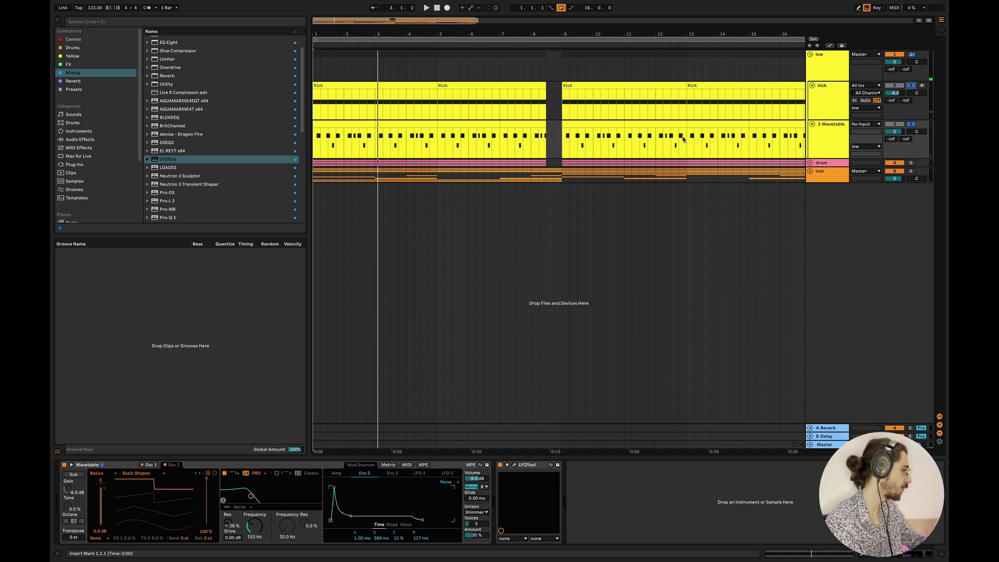
Examine the low group's Saturn 2 Warm Tape settings while playing the kick and bass, toggling the effect to compare.
{"action": "left_click", "coordinate": [811, 67]}
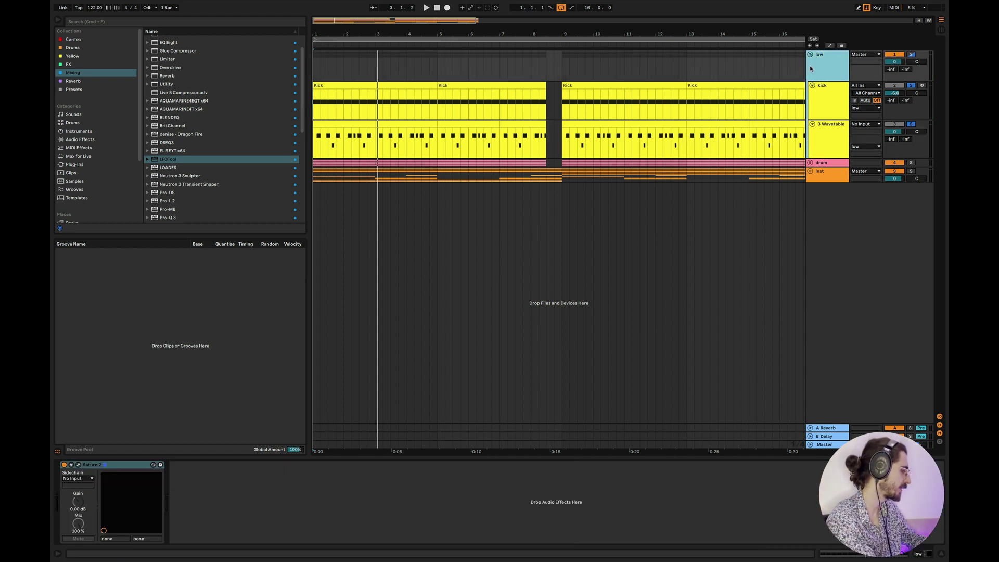
{"action": "left_click", "coordinate": [78, 465]}
{"action": "key", "text": "space"}
{"action": "left_click_drag", "start_coordinate": [240, 43], "coordinate": [359, 91]}
{"action": "left_click", "coordinate": [65, 466]}
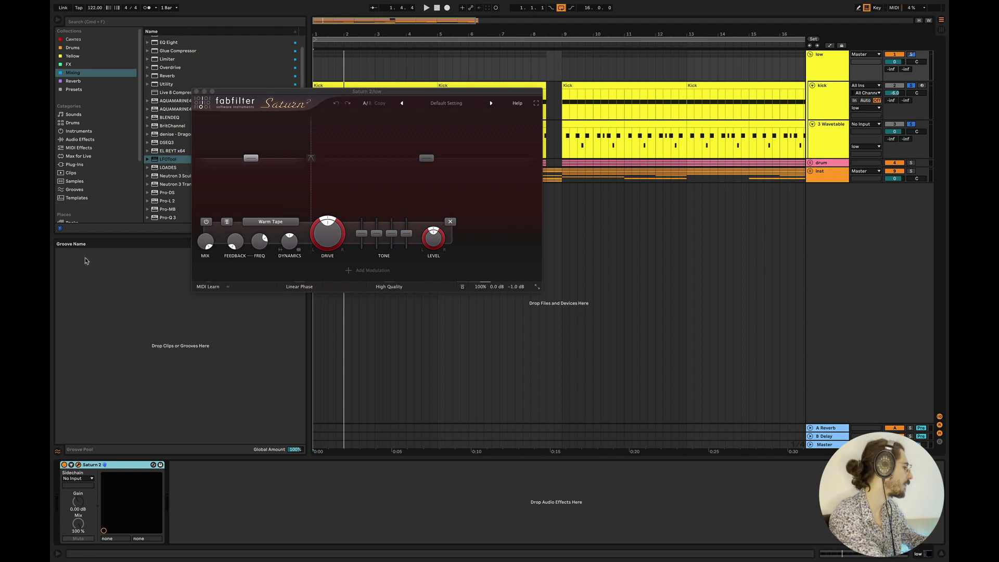
{"action": "left_click", "coordinate": [196, 92]}
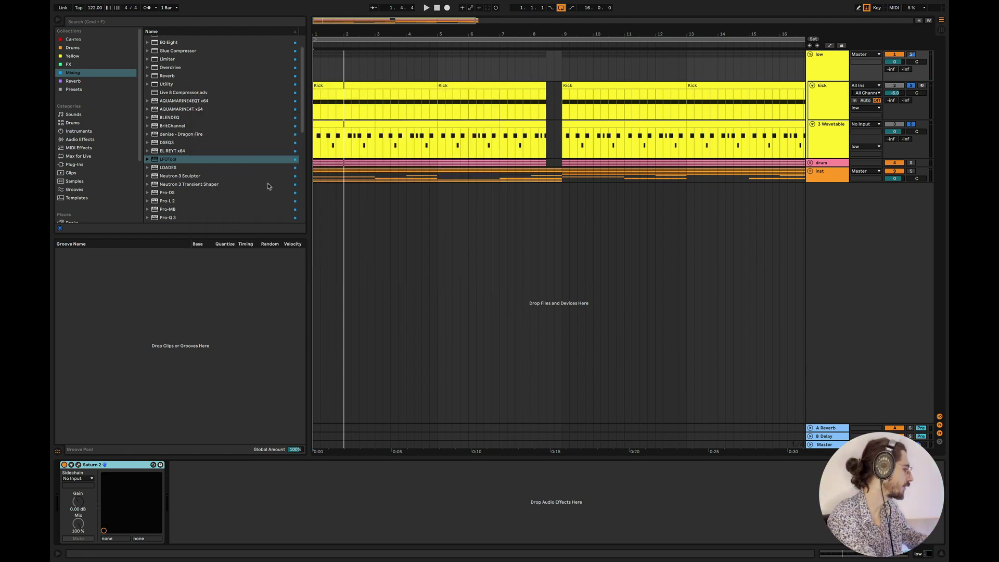
Play the kick and the Wavetable bass together with the low group's processing.
{"action": "left_click", "coordinate": [322, 159]}
{"action": "key", "text": "space"}
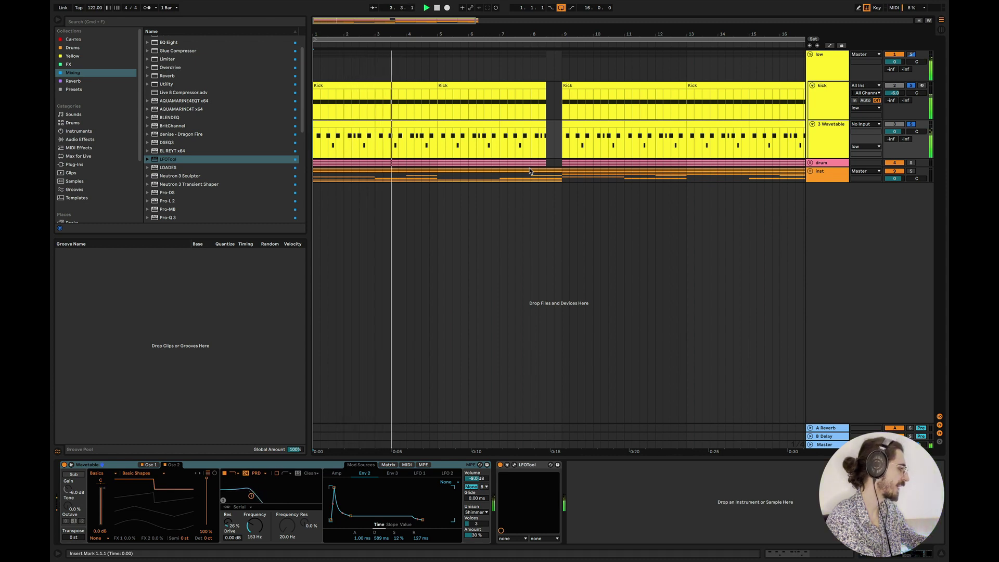
{"action": "key", "text": "space"}
Open the first 3 Wavetable MIDI clip, select all its E0 notes and turn on note preview.
{"action": "double_click", "coordinate": [340, 124]}
{"action": "scroll", "coordinate": [306, 392], "scroll_direction": "down", "scroll_amount": 4}
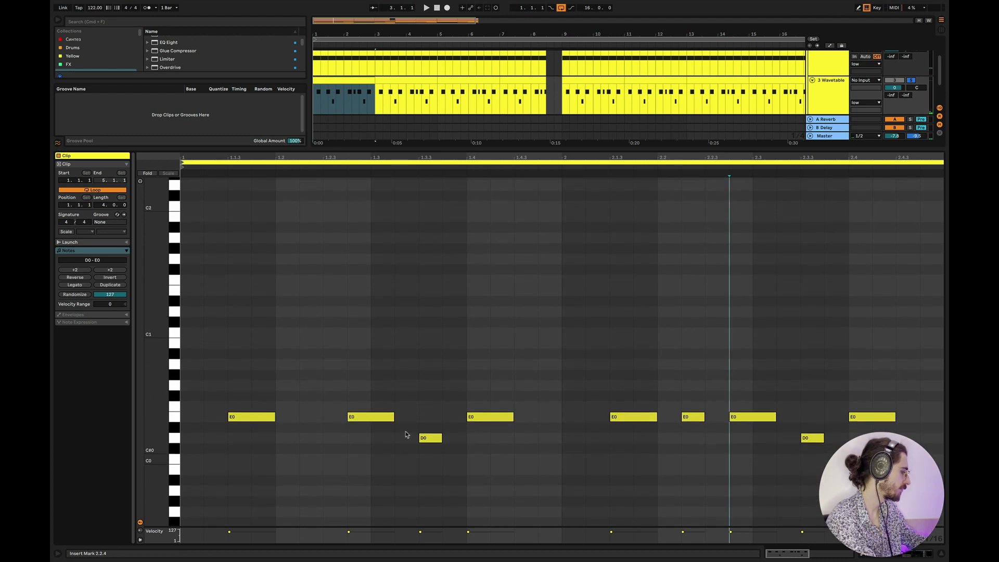
{"action": "left_click", "coordinate": [176, 420]}
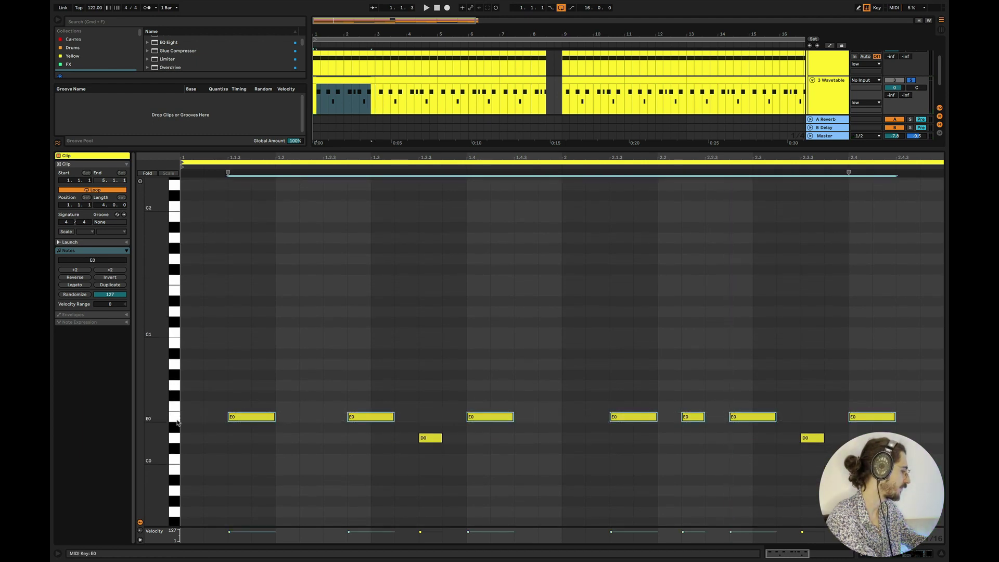
{"action": "left_click", "coordinate": [140, 182]}
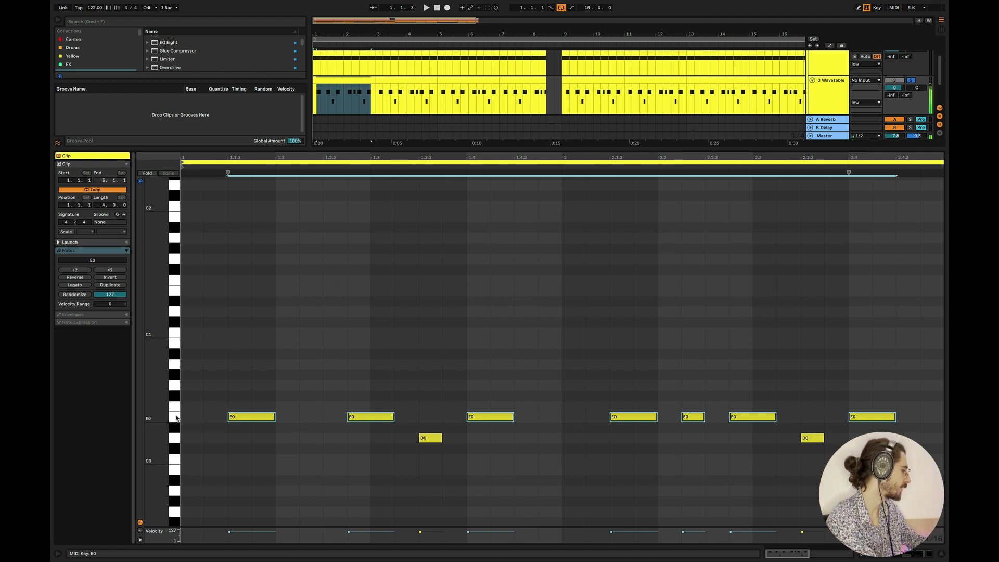
Play the open bass clip from its start to hear the E0 and D0 note pattern.
{"action": "left_click", "coordinate": [405, 296]}
{"action": "key", "text": "space"}
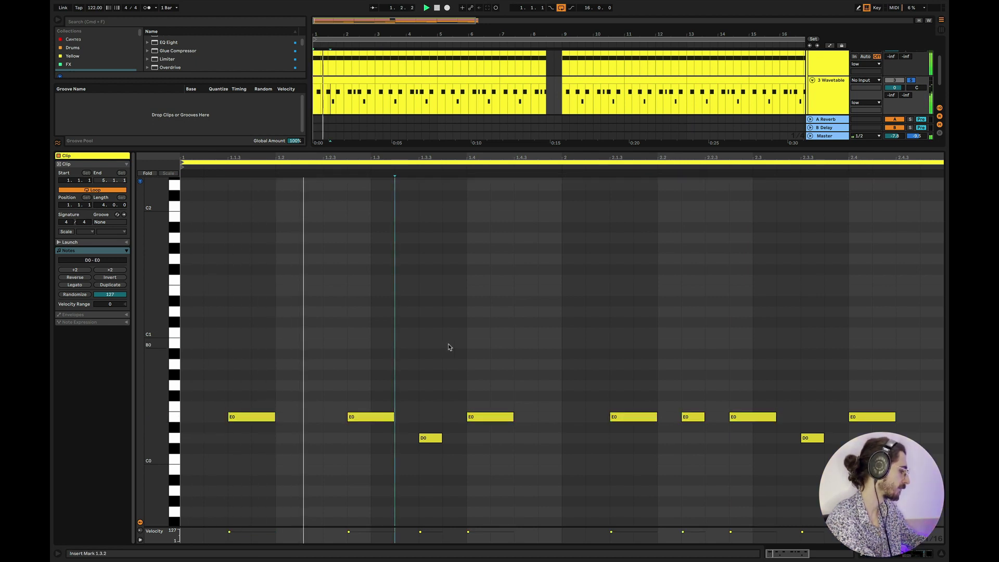
{"action": "left_click", "coordinate": [536, 351]}
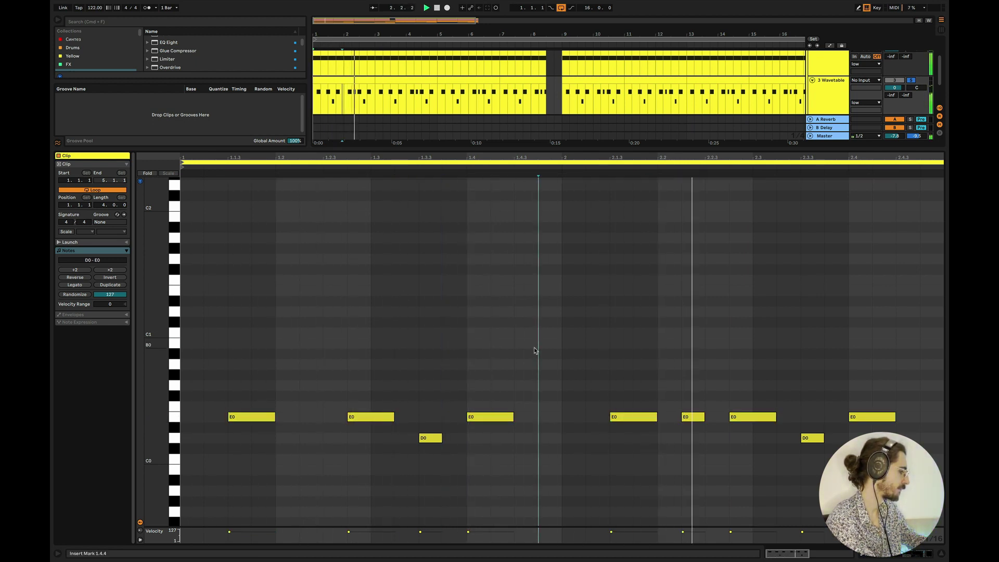
Lower the velocity of the short E0 note at 2.2.2 to about 40 and the second D0 note to about 50, enlarging the velocity lane.
{"action": "left_click", "coordinate": [701, 416]}
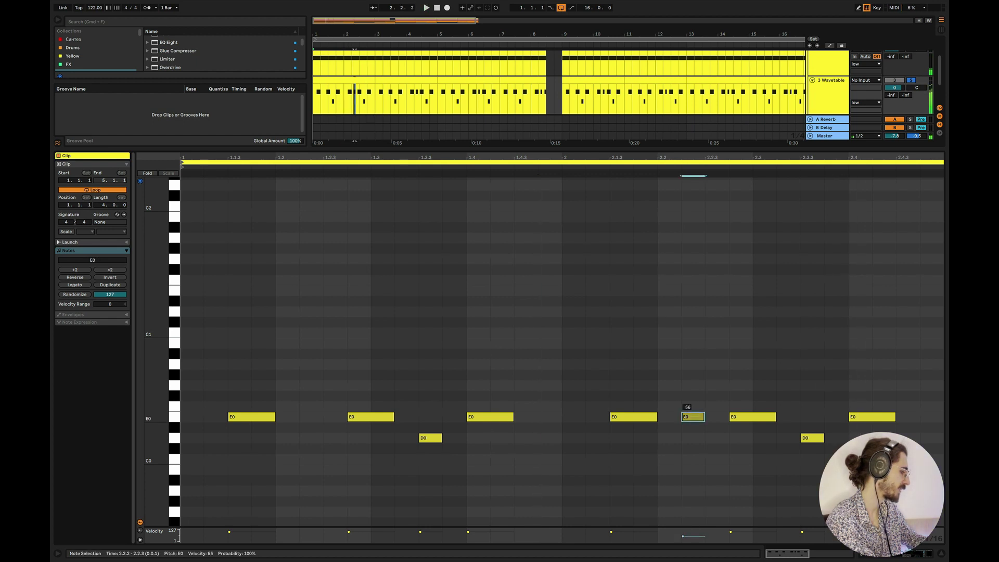
{"action": "key", "text": "space"}
{"action": "left_click_drag", "start_coordinate": [812, 438], "coordinate": [812, 464]}
{"action": "left_click_drag", "start_coordinate": [596, 528], "coordinate": [596, 475]}
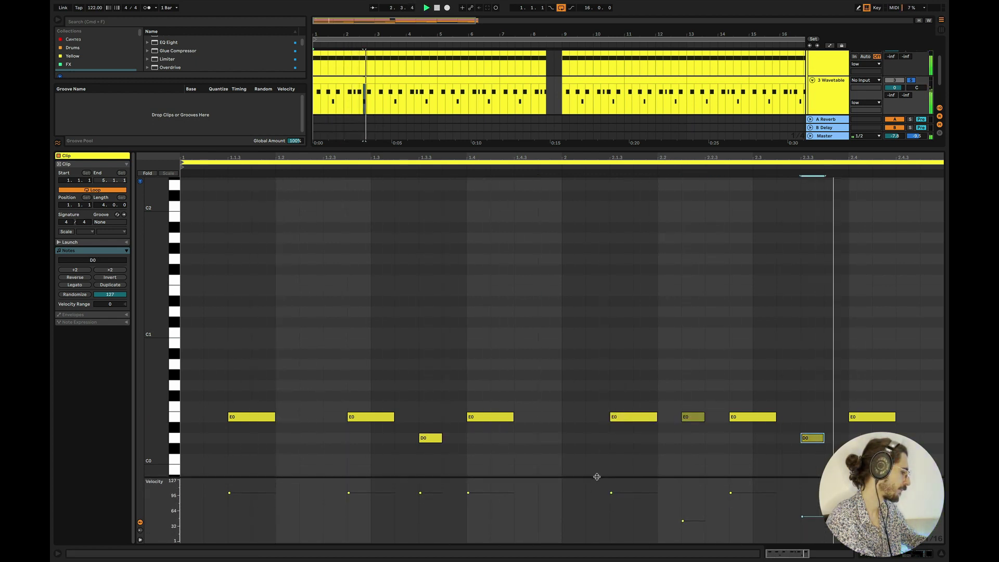
{"action": "left_click", "coordinate": [942, 556]}
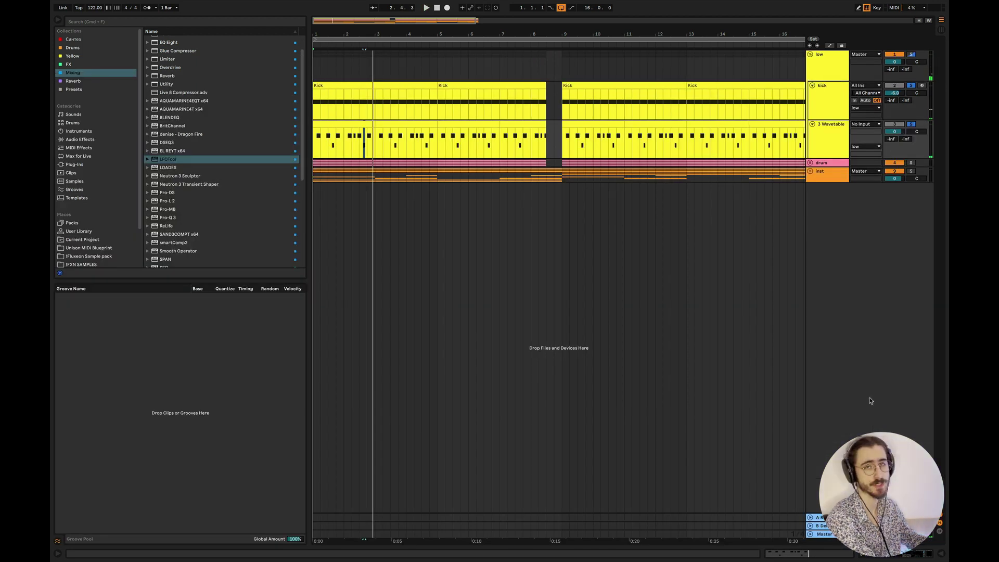
Collapse the low group and expand the inst and drum groups to show their tracks in the Arrangement.
{"action": "left_click", "coordinate": [810, 54]}
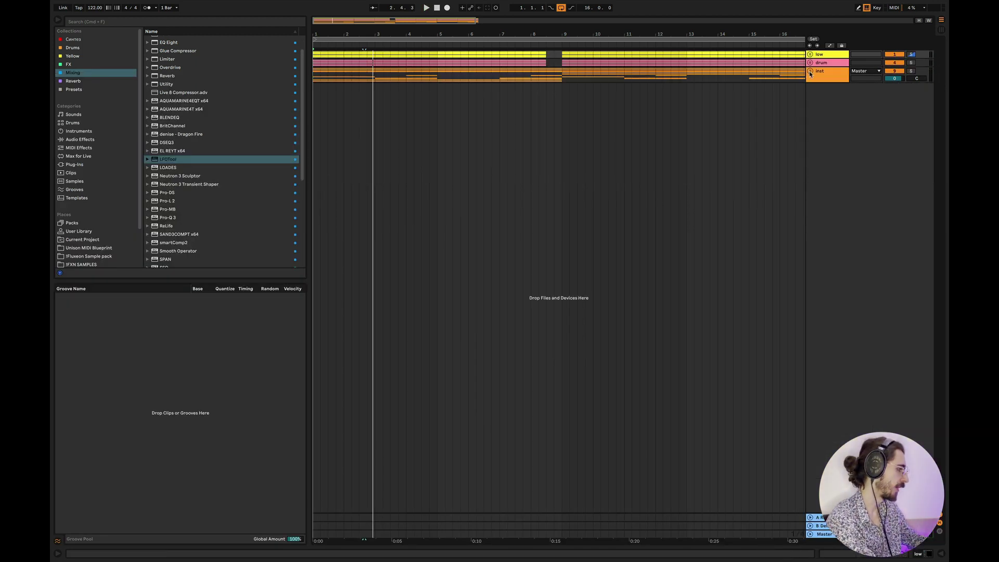
{"action": "left_click", "coordinate": [810, 71]}
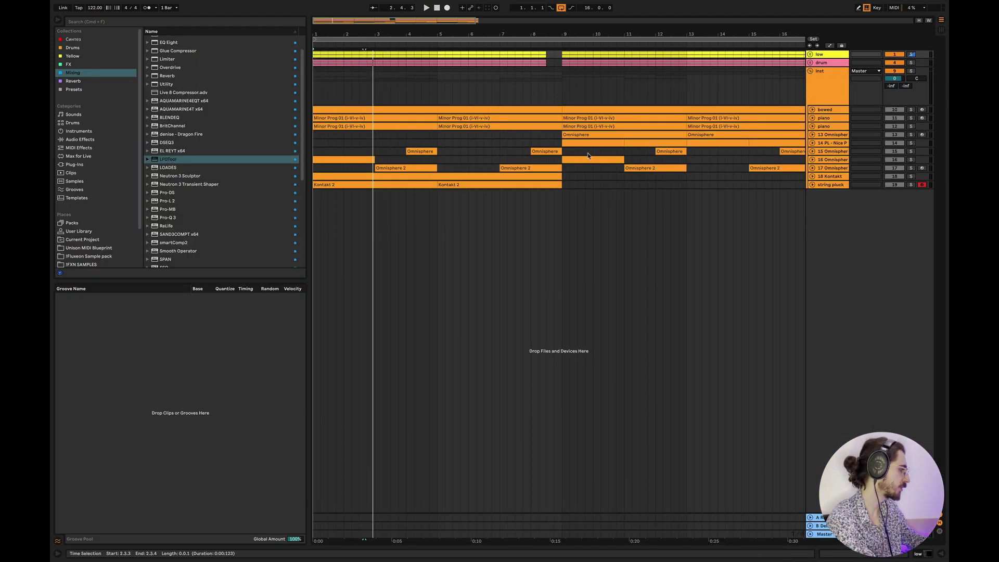
{"action": "left_click", "coordinate": [811, 62]}
{"action": "left_click", "coordinate": [389, 110]}
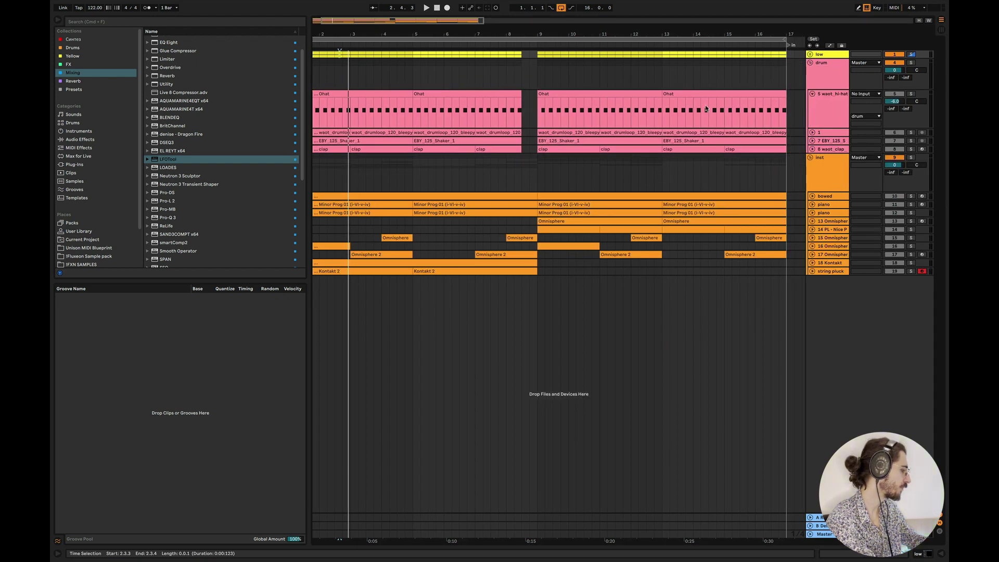
{"action": "key", "text": "plus"}
{"action": "key", "text": "plus"}
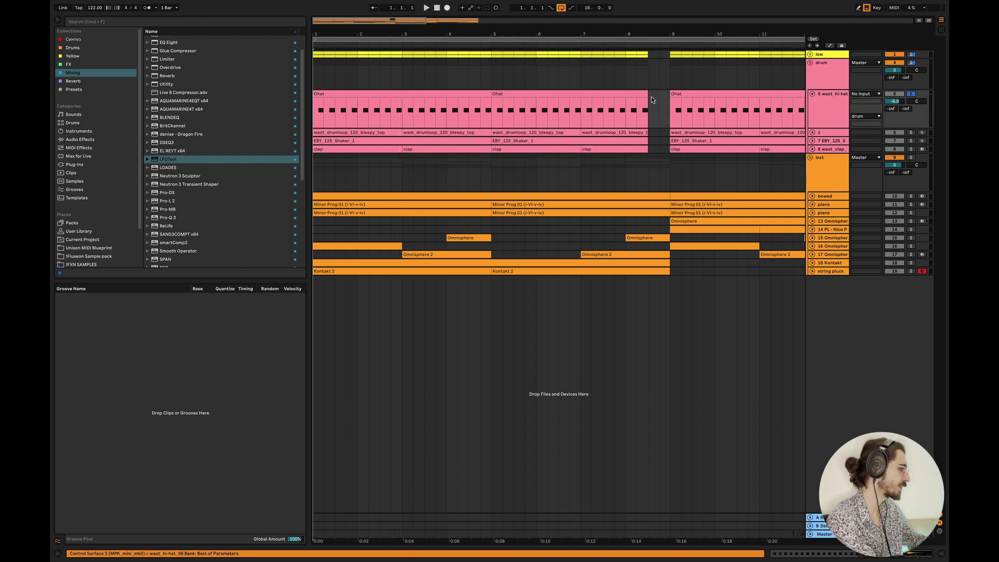
Play the soloed hi-hat track and open its waot_hi-hat_06 sampler to review the attack, decay and release envelope.
{"action": "key", "text": "space"}
{"action": "double_click", "coordinate": [828, 103]}
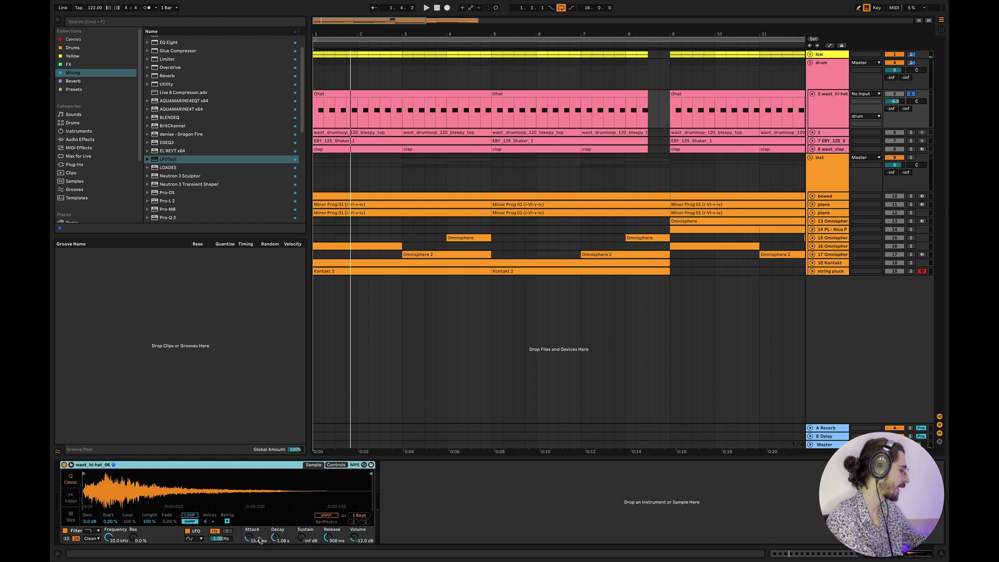
{"action": "key", "text": "space"}
{"action": "key", "text": "space"}
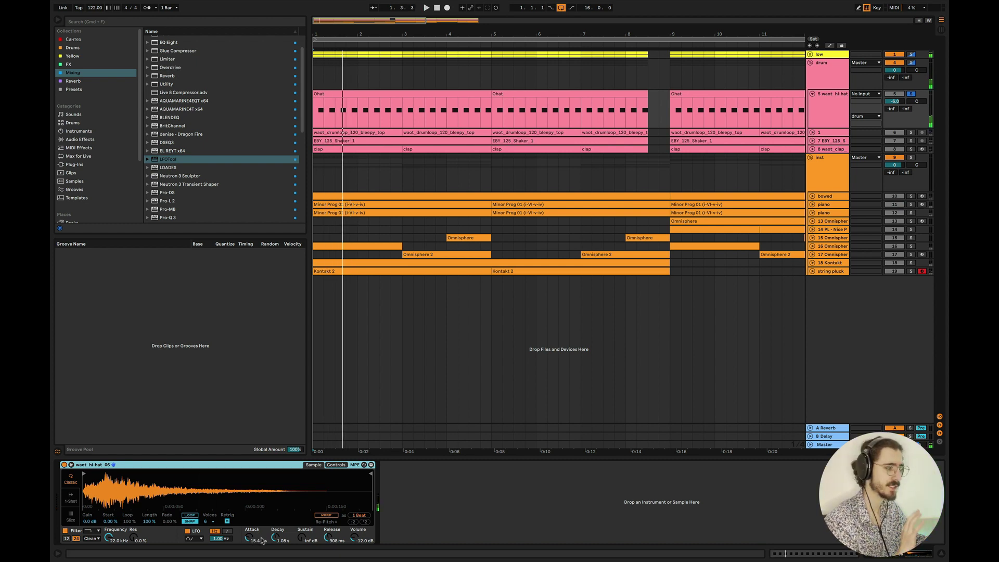
{"action": "key", "text": "space"}
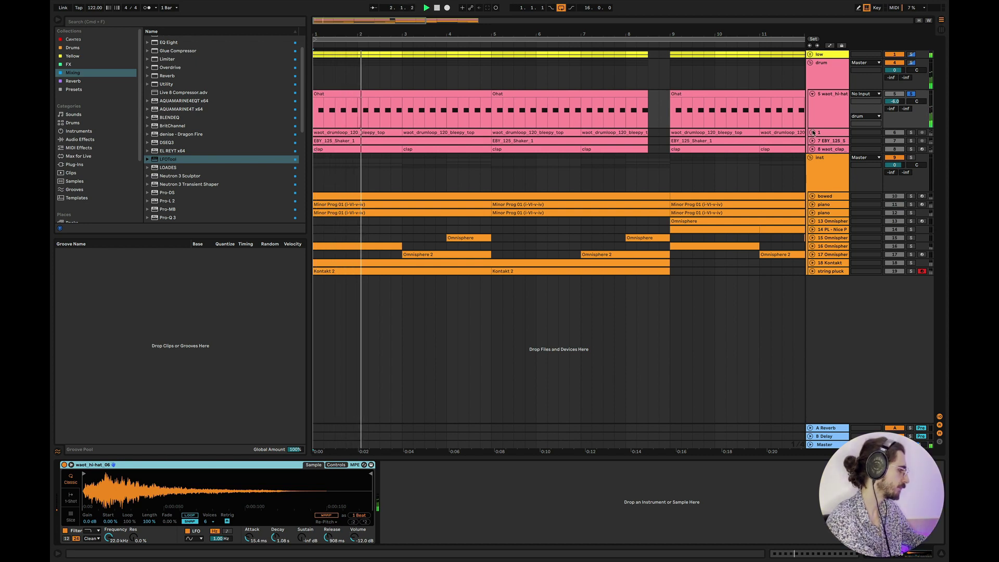
Expand the waot_drumloop_120_bleepy_top track, solo it alongside the hi-hat and play both from the start.
{"action": "left_click", "coordinate": [812, 133]}
{"action": "key", "text": "space"}
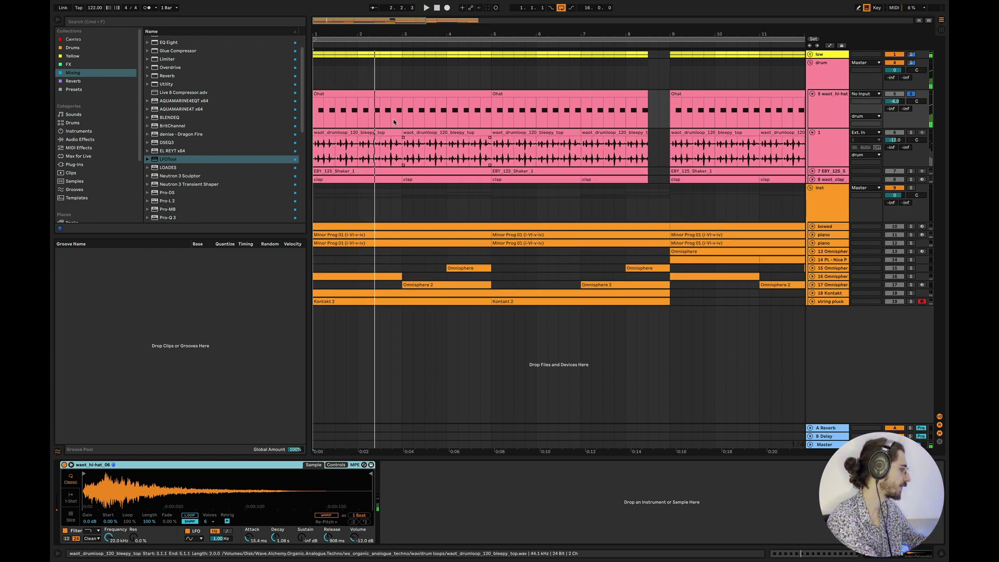
{"action": "left_click", "coordinate": [911, 132]}
{"action": "left_click", "coordinate": [317, 151]}
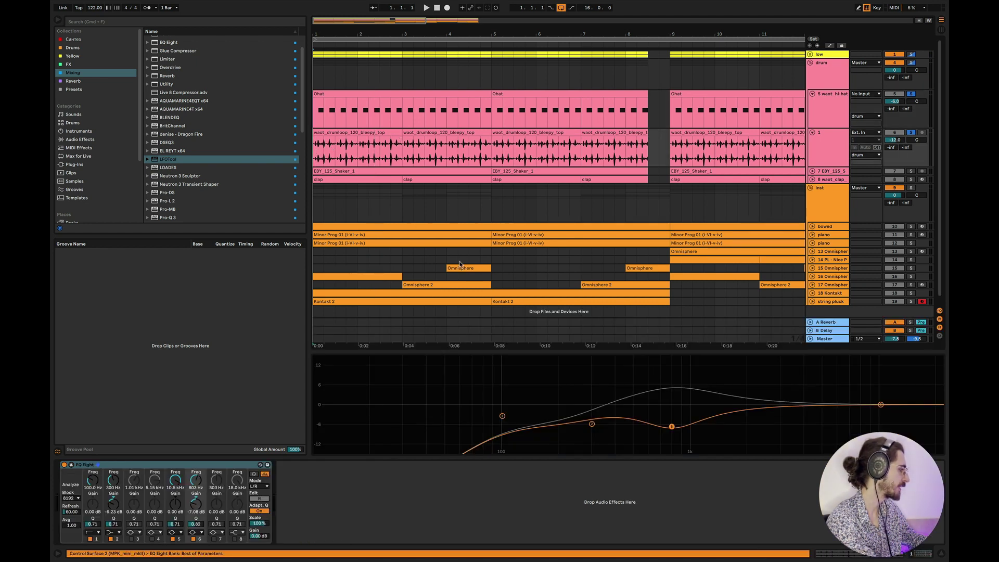
{"action": "key", "text": "space"}
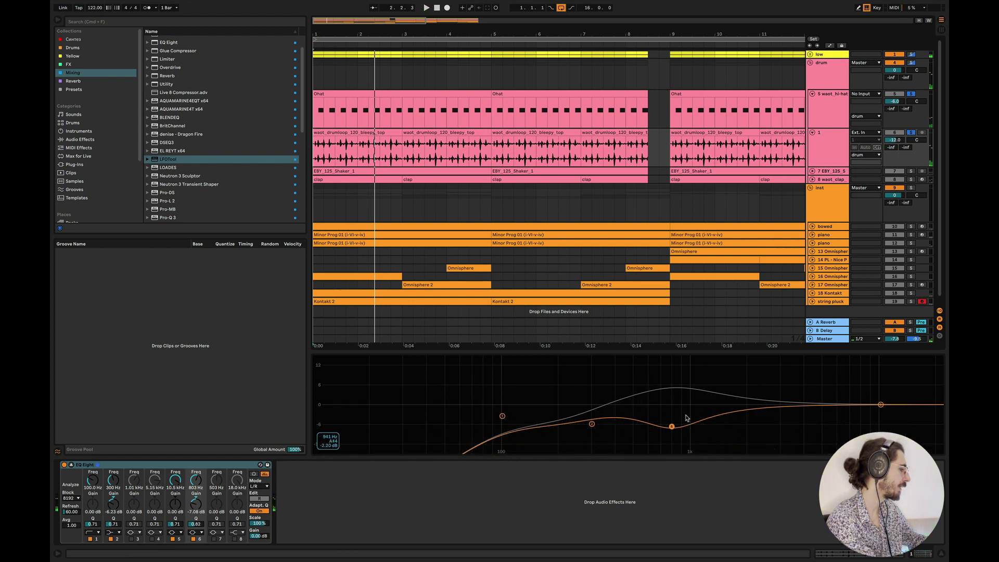
{"action": "key", "text": "space"}
{"action": "key", "text": "space"}
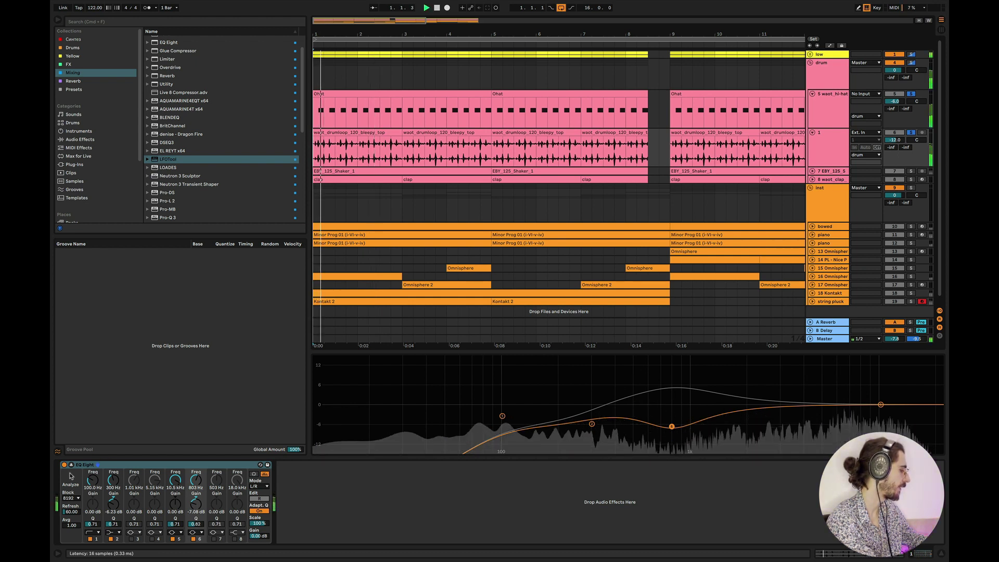
Play the drum loop and compare its sound with the EQ Eight bypassed and switched back on.
{"action": "left_click", "coordinate": [64, 465]}
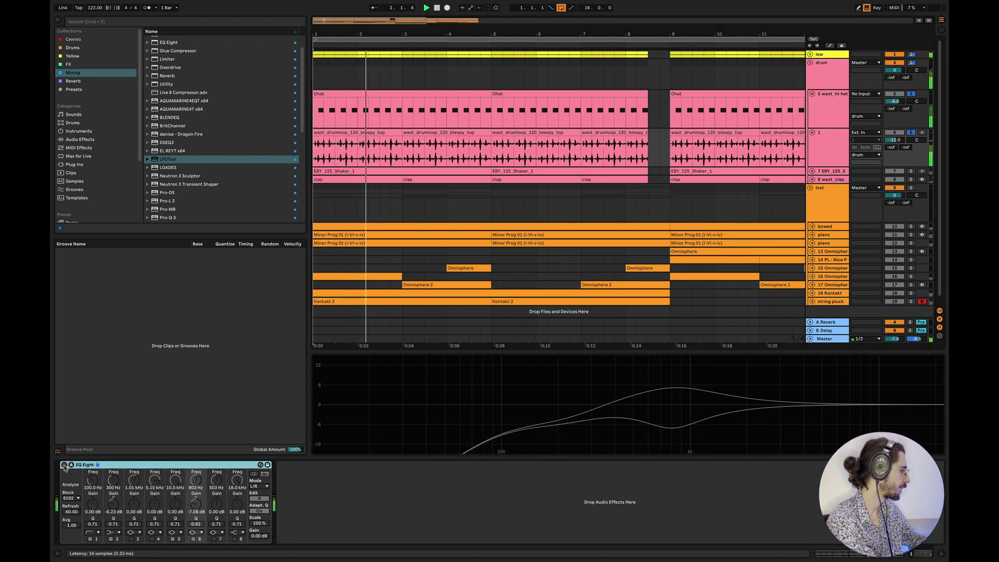
{"action": "key", "text": "space"}
{"action": "key", "text": "space"}
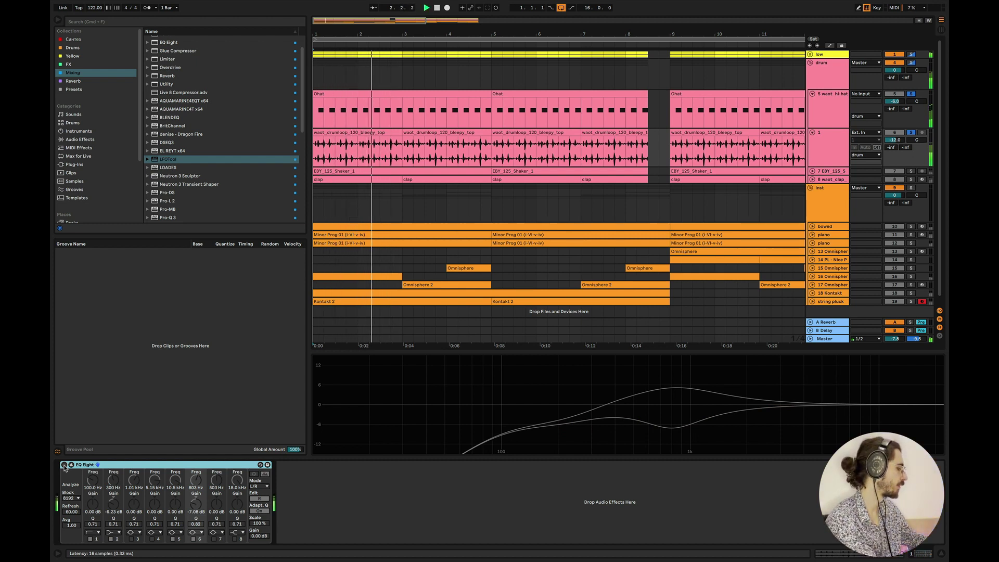
{"action": "left_click", "coordinate": [64, 465]}
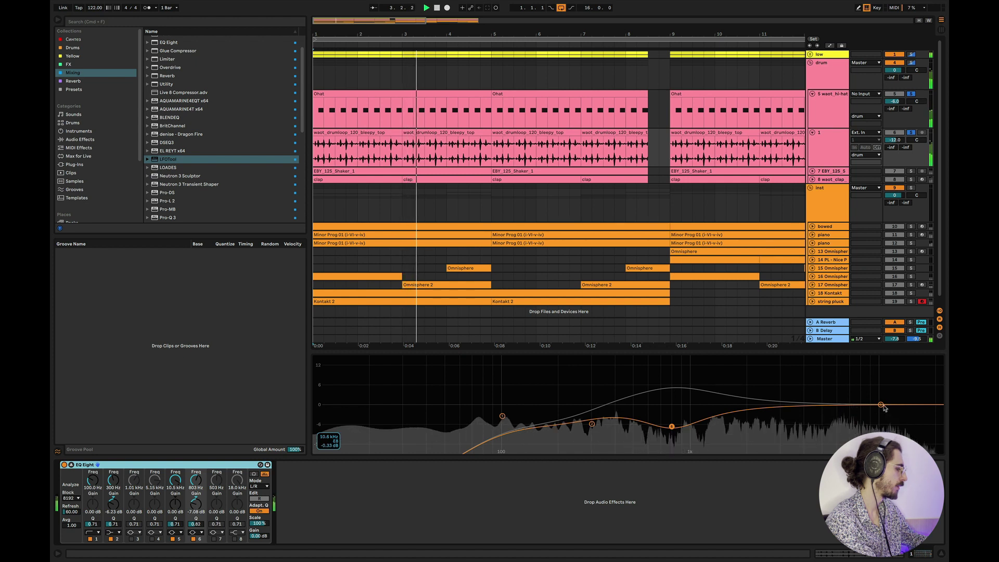
Boost EQ Eight band 5 on the drum loop to about 5.7 dB at 8.10 kHz and listen to it.
{"action": "left_click_drag", "start_coordinate": [881, 405], "coordinate": [860, 387]}
{"action": "key", "text": "space"}
{"action": "key", "text": "space"}
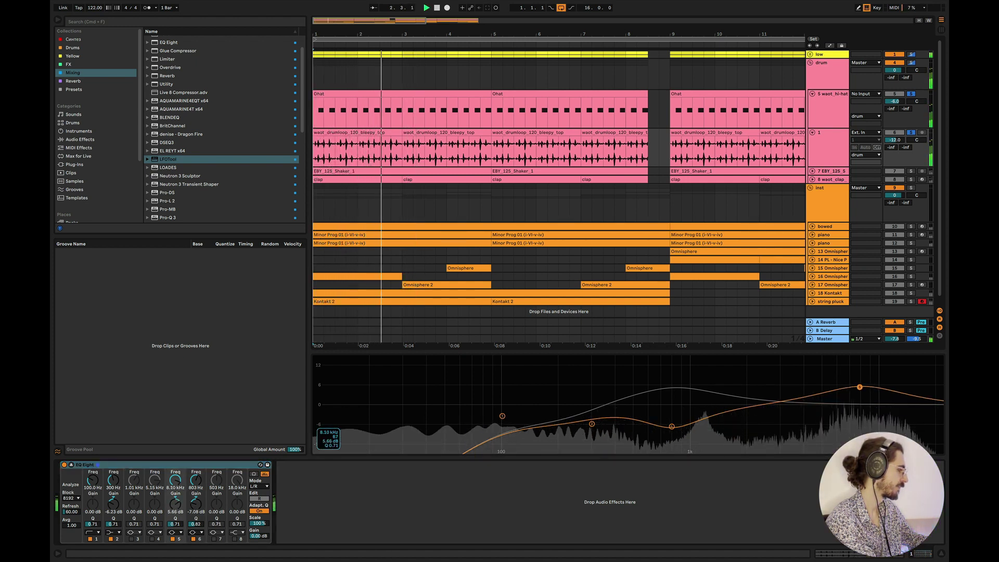
{"action": "key", "text": "space"}
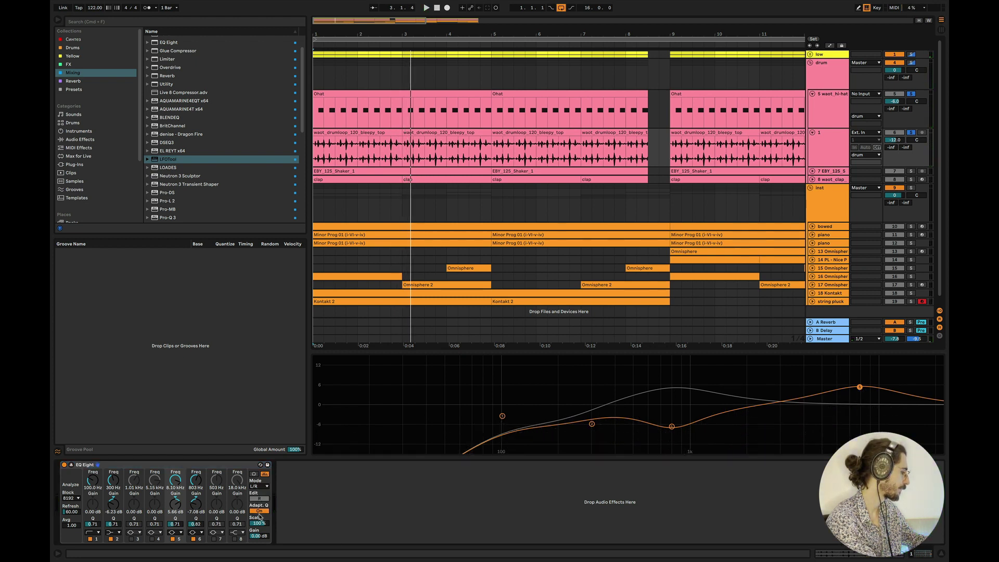
On the EQ Eight's other channel curve, enable band 8 at about 4.12 kHz and -6.1 dB, listen, and hide the device view.
{"action": "left_click", "coordinate": [260, 500]}
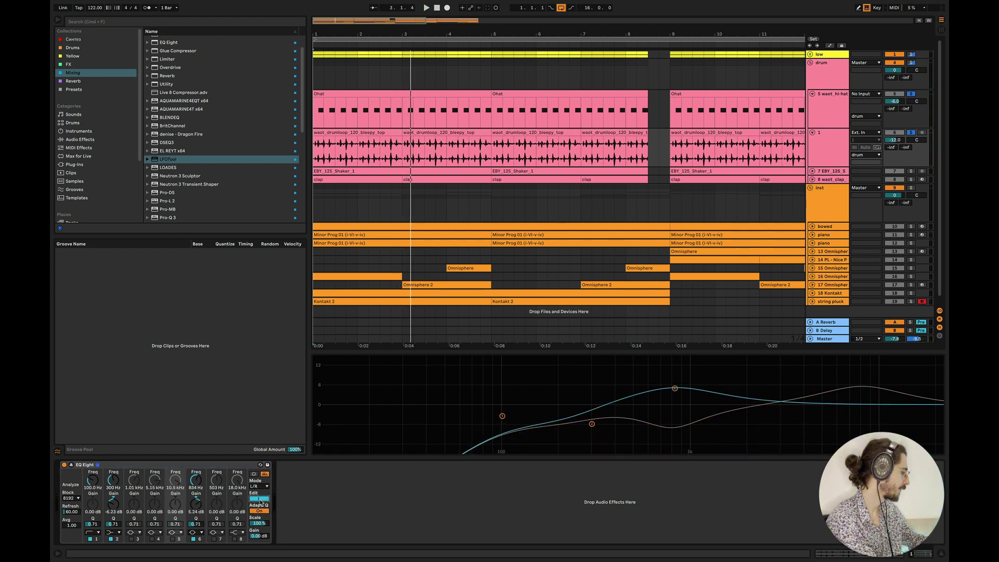
{"action": "left_click", "coordinate": [234, 539]}
{"action": "left_click_drag", "start_coordinate": [924, 407], "coordinate": [806, 425]}
{"action": "key", "text": "space"}
{"action": "scroll", "coordinate": [804, 423], "scroll_direction": "up", "scroll_amount": 1}
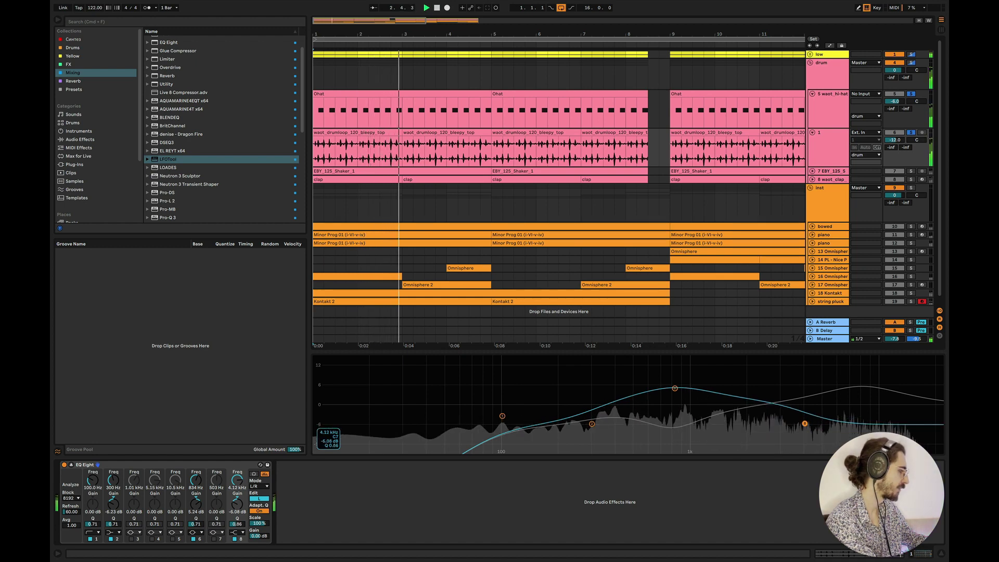
{"action": "left_click", "coordinate": [942, 554]}
{"action": "key", "text": "space"}
Expand the EBY_125_Shaker_1 track, solo it with the other drums and play from the start.
{"action": "left_click", "coordinate": [812, 171]}
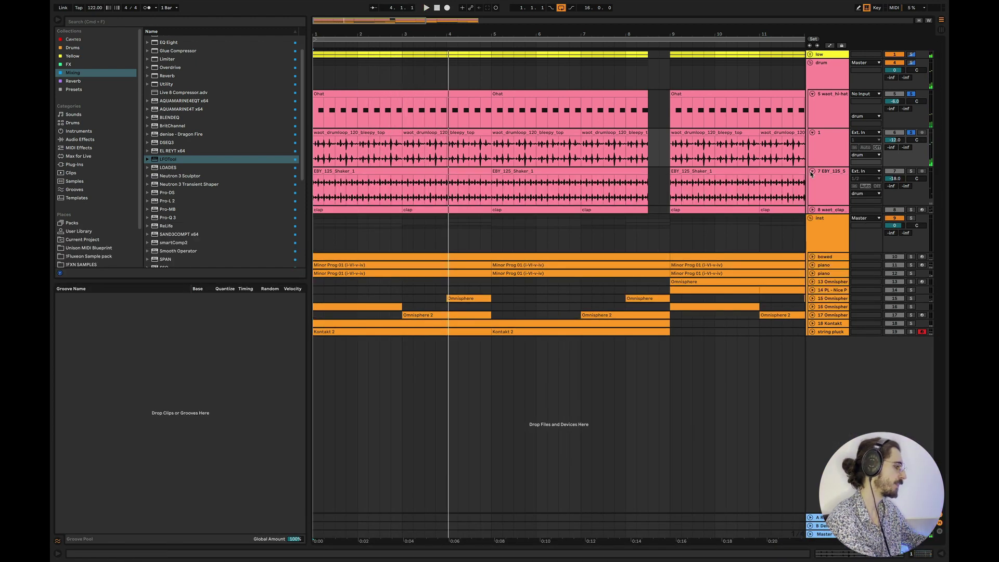
{"action": "left_click", "coordinate": [912, 172]}
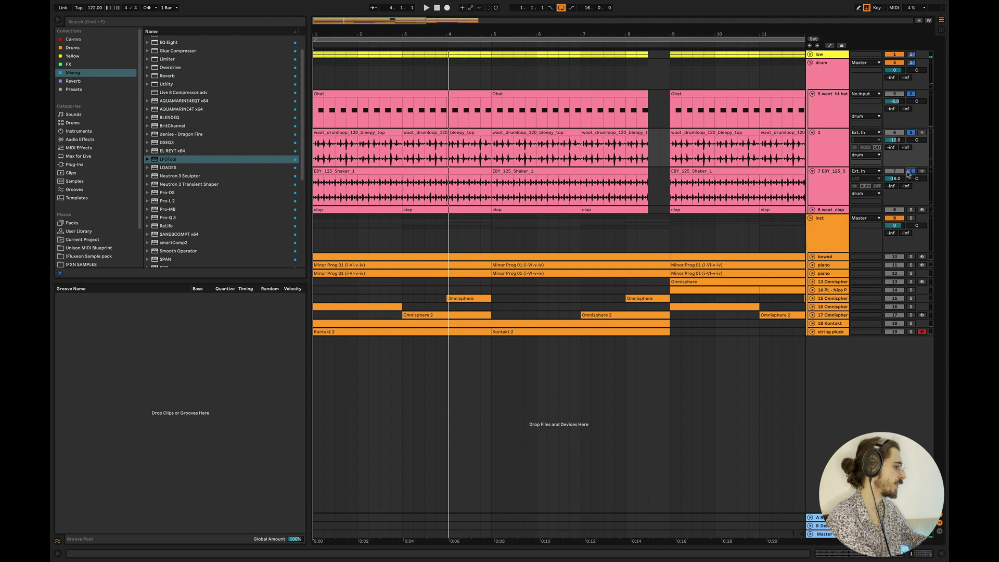
{"action": "left_click", "coordinate": [315, 195]}
{"action": "key", "text": "space"}
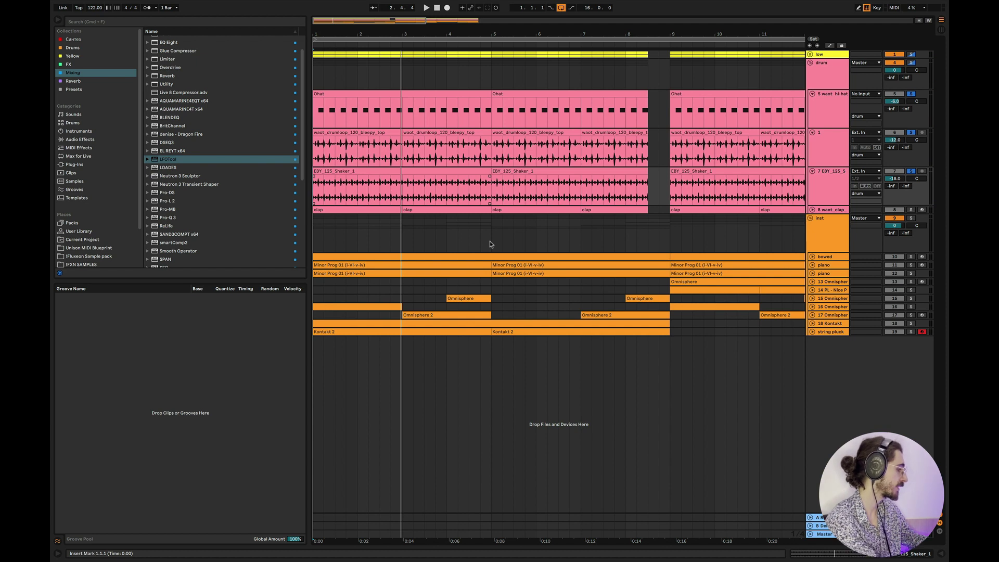
{"action": "key", "text": "space"}
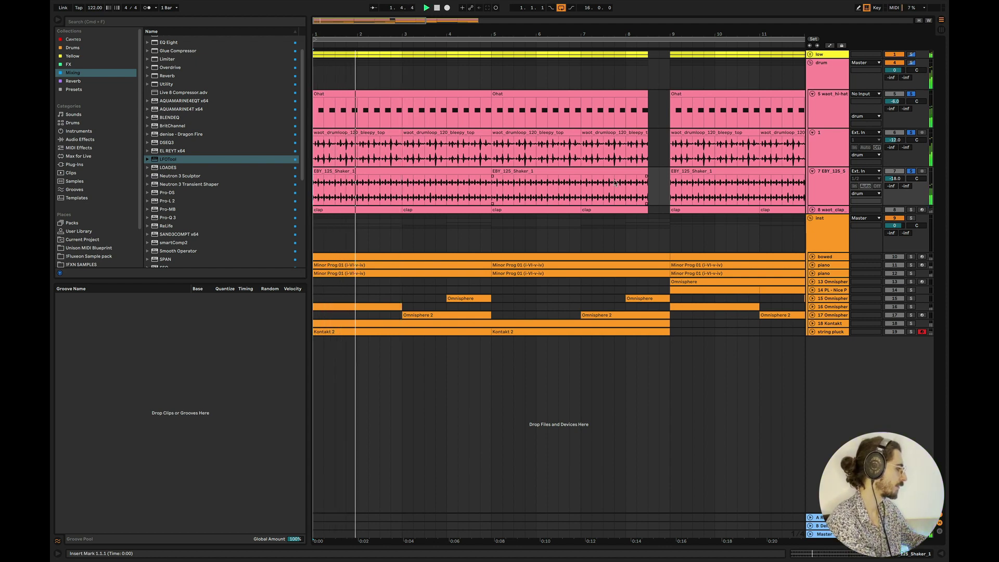
Expand the waot_clap track, solo it and play the combined drum tracks from the start.
{"action": "left_click", "coordinate": [813, 210]}
{"action": "key", "text": "space"}
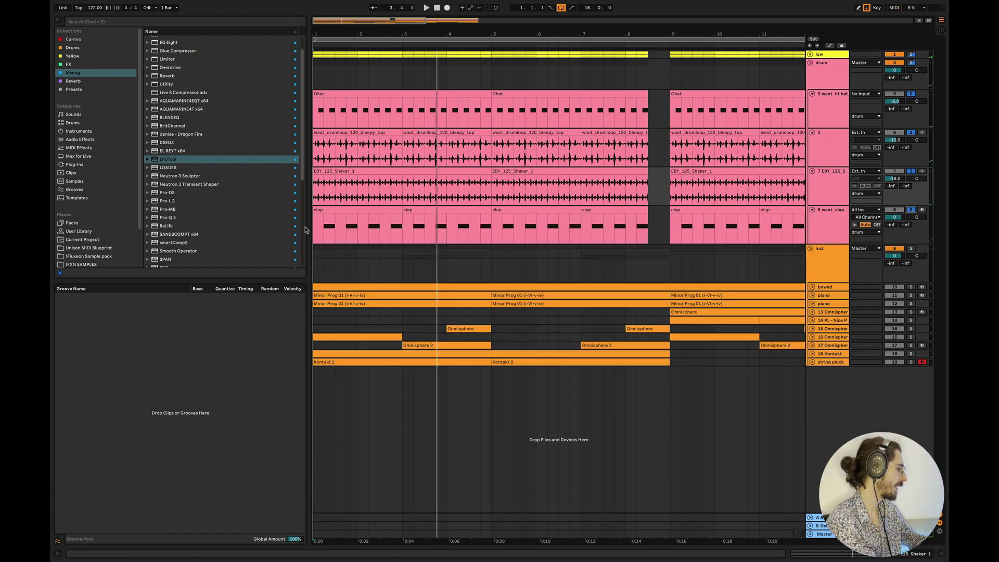
{"action": "left_click", "coordinate": [315, 235]}
{"action": "key", "text": "space"}
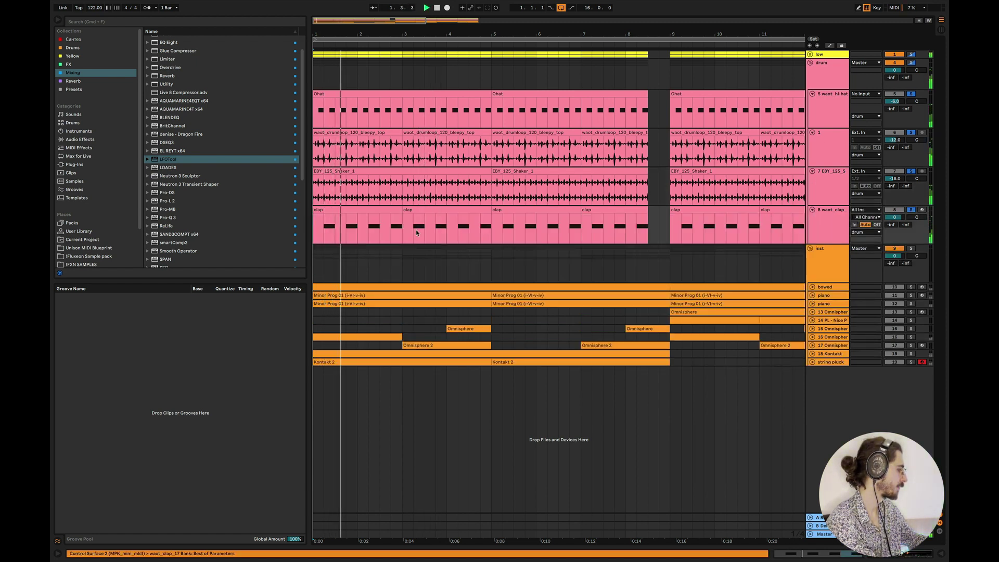
{"action": "key", "text": "space"}
In the waot_clap_17 sampler, set the decay to about 158 ms and the release to about 133 ms during playback.
{"action": "double_click", "coordinate": [823, 224]}
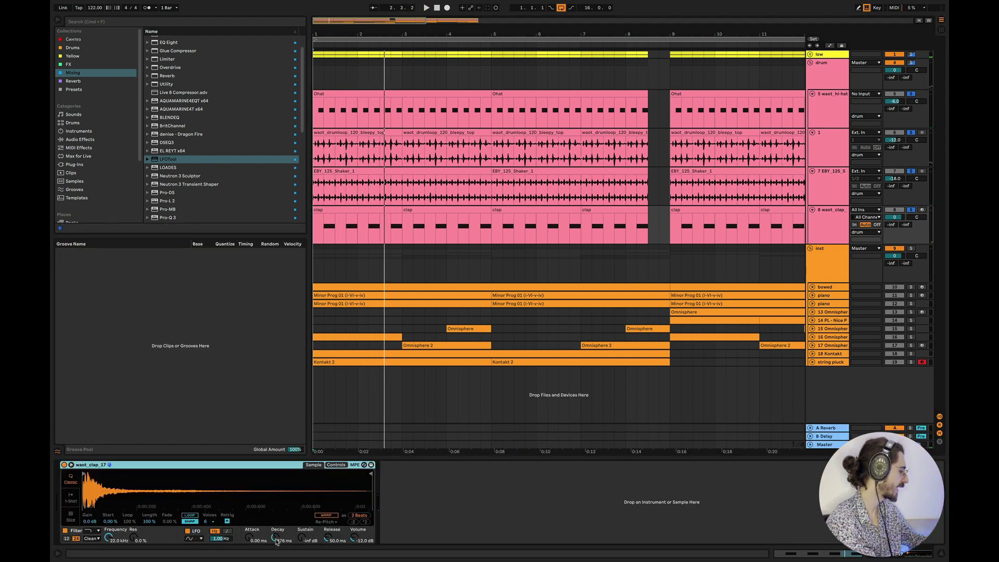
{"action": "key", "text": "space"}
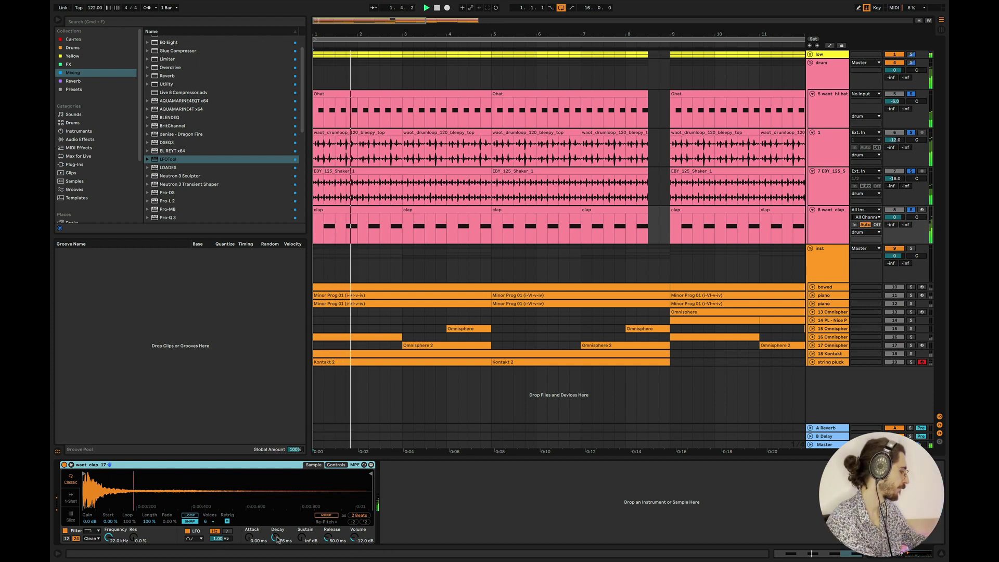
{"action": "left_click_drag", "start_coordinate": [277, 540], "coordinate": [277, 523]}
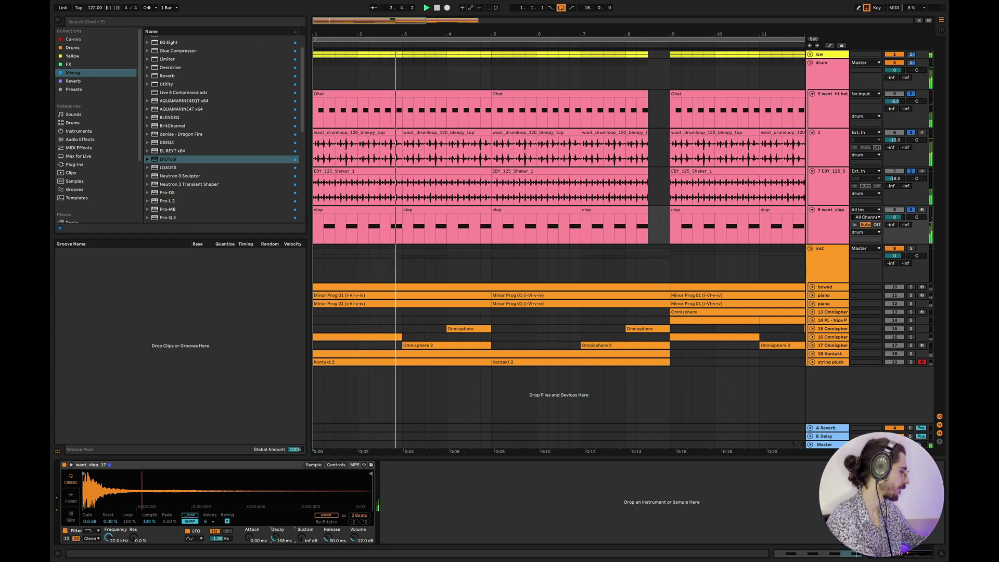
{"action": "key", "text": "space"}
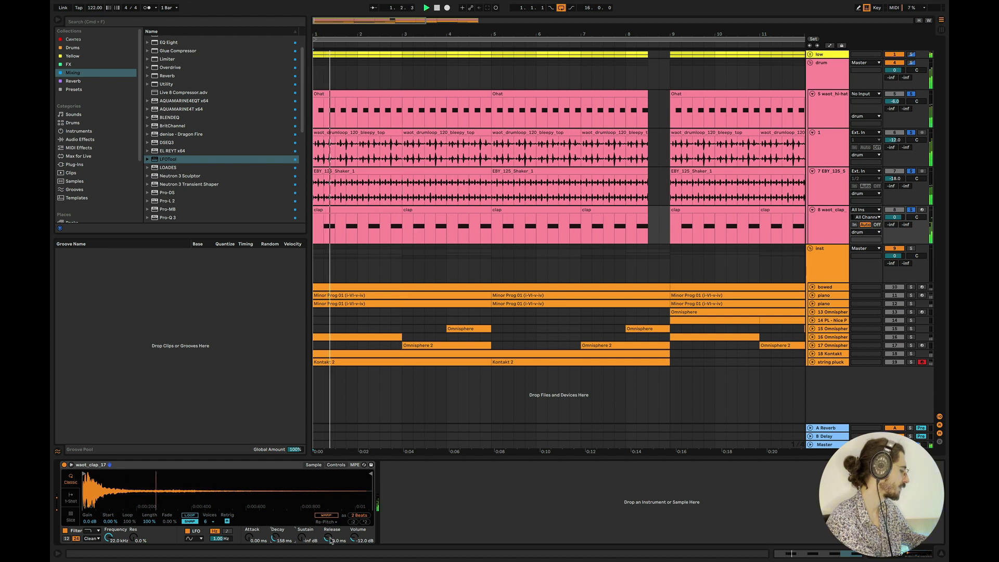
{"action": "left_click_drag", "start_coordinate": [328, 538], "coordinate": [328, 525]}
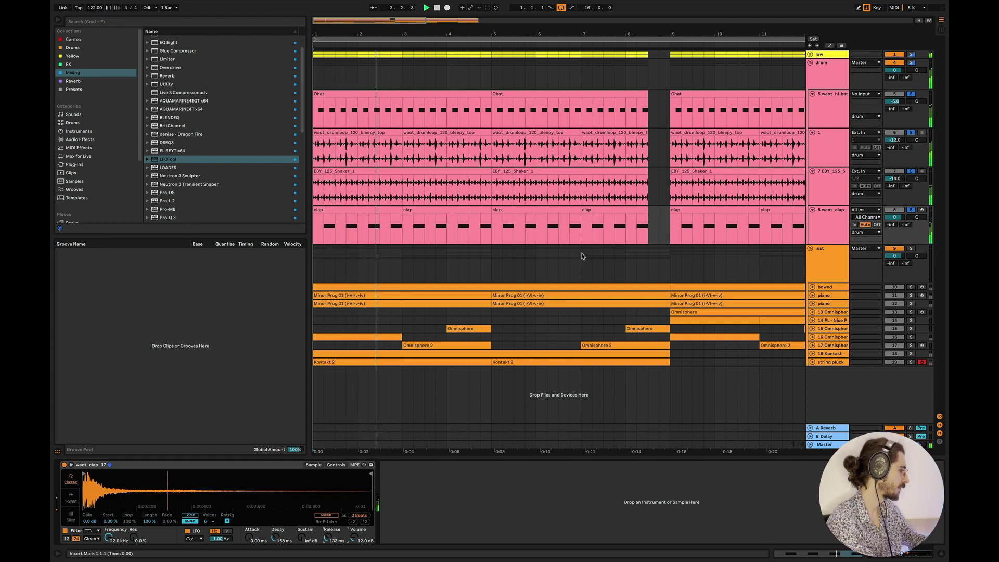
Fold the hi-hat, loop, shaker and clap tracks together and show the drum group's Live 8 Compressor.
{"action": "left_click", "coordinate": [821, 106]}
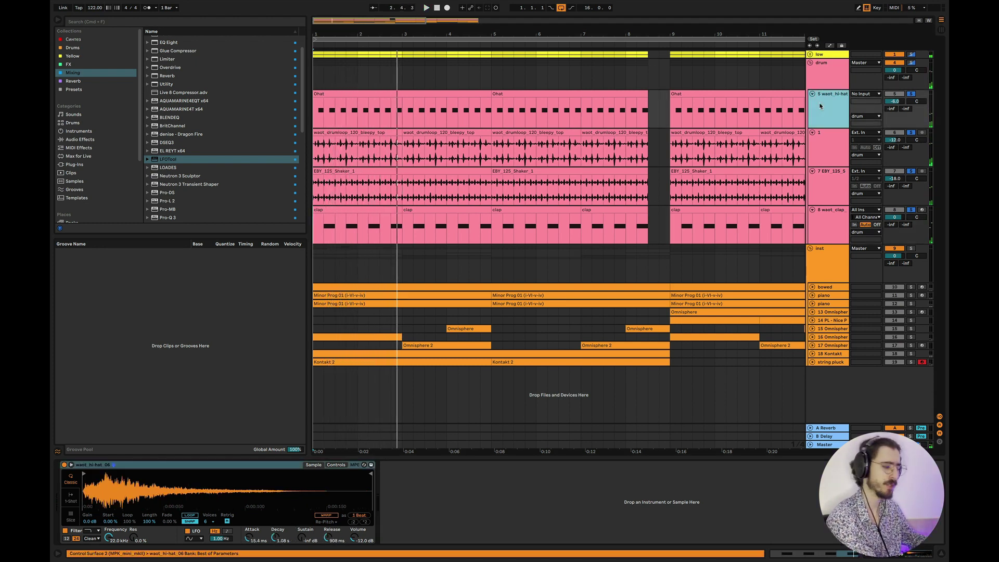
{"action": "key", "text": "super+a"}
{"action": "left_click", "coordinate": [813, 95]}
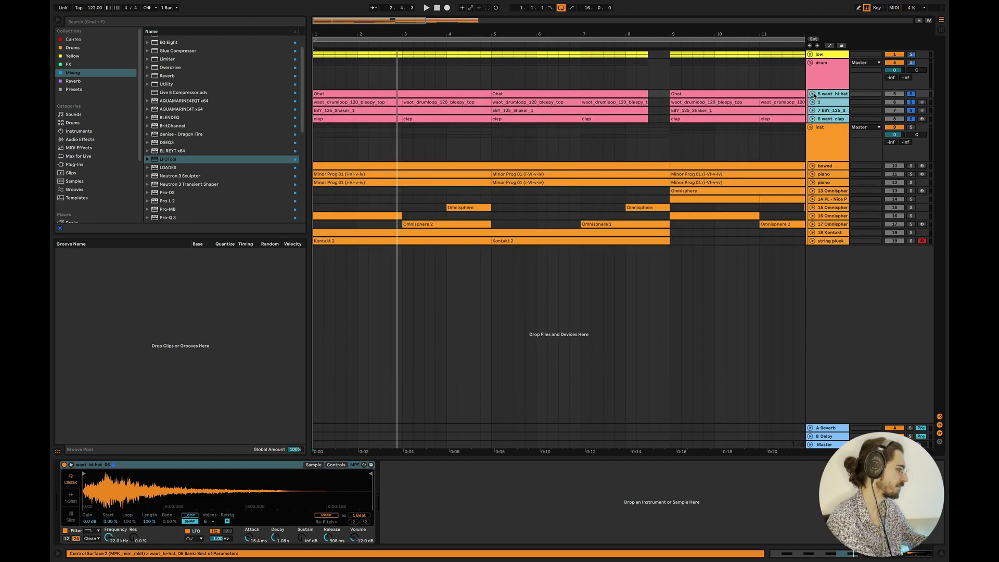
{"action": "left_click", "coordinate": [823, 74]}
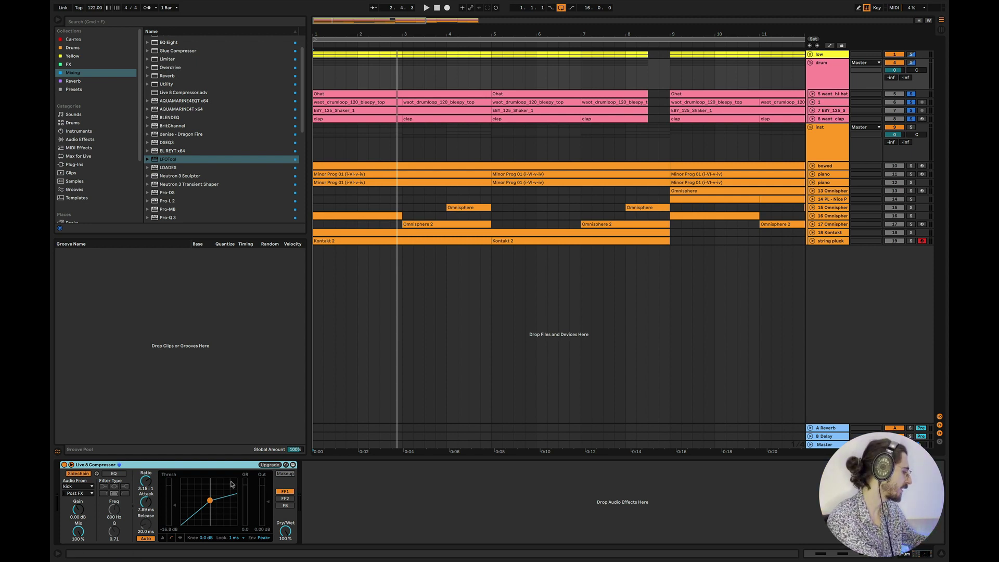
Set the drum group compressor's lookahead to 10 ms and compare the drums with the compressor bypassed and re-enabled.
{"action": "key", "text": "space"}
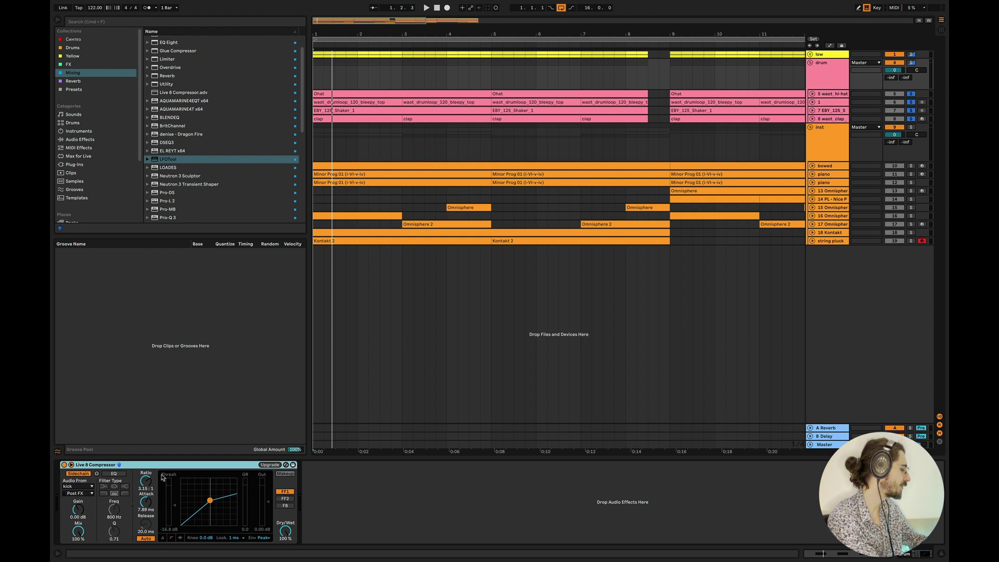
{"action": "key", "text": "space"}
{"action": "left_click", "coordinate": [236, 539]}
{"action": "left_click", "coordinate": [236, 534]}
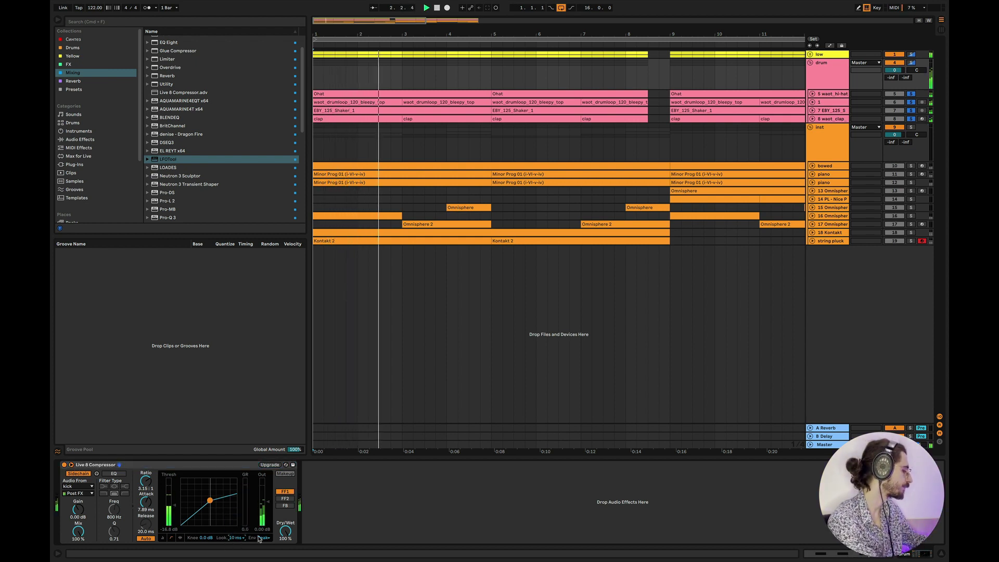
{"action": "left_click", "coordinate": [64, 465]}
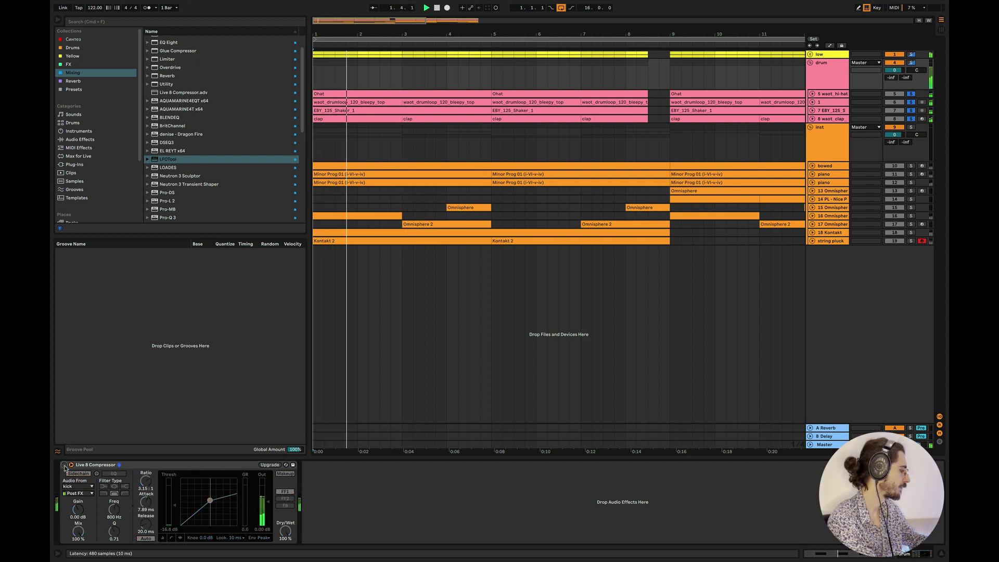
{"action": "left_click", "coordinate": [64, 464]}
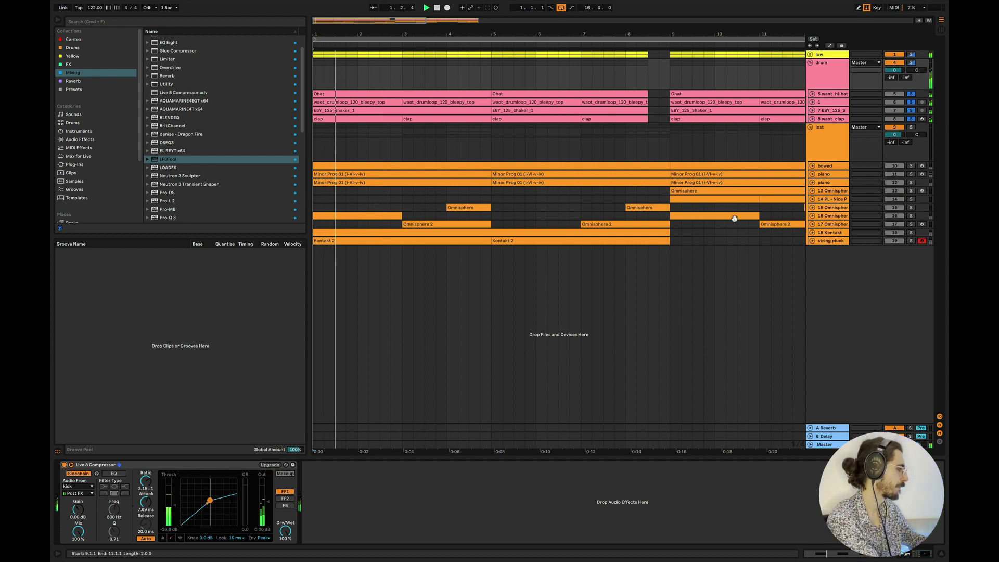
Expand the upper piano track and select its first Minor Prog 01 (i-VI-v-iv) clip, showing the track's Kontakt instrument.
{"action": "left_click", "coordinate": [810, 175]}
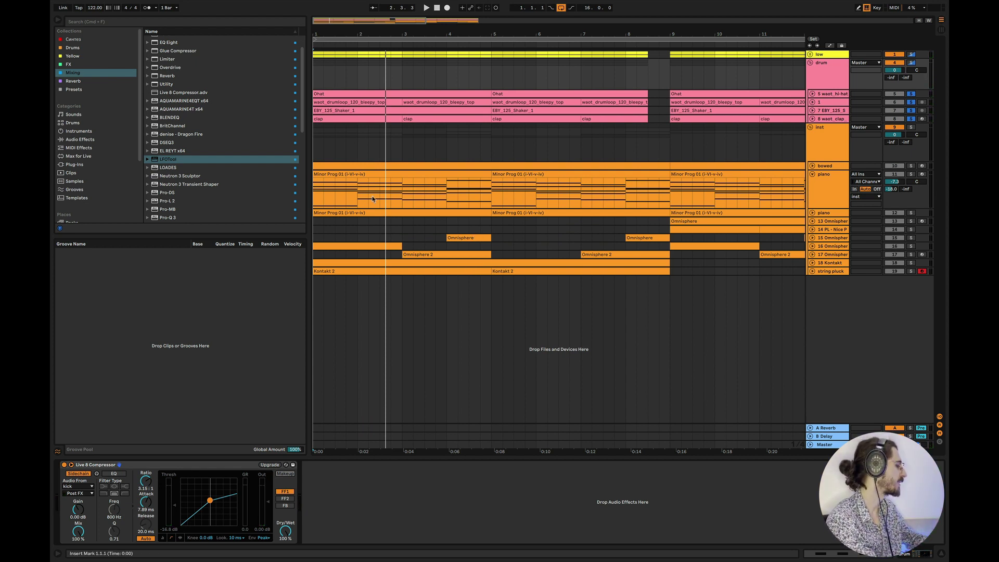
{"action": "scroll", "coordinate": [372, 199], "scroll_direction": "down", "scroll_amount": 3}
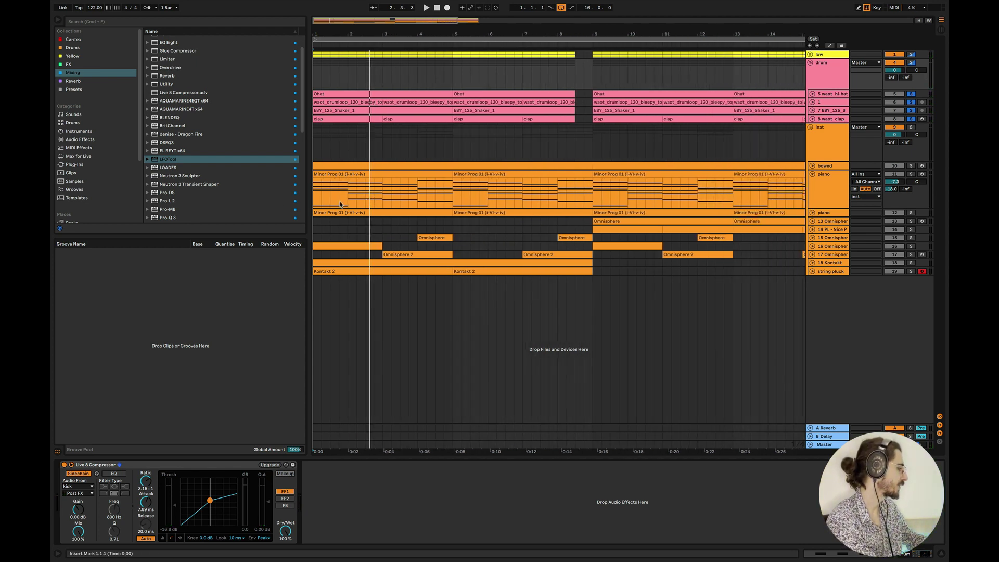
{"action": "left_click", "coordinate": [319, 202]}
{"action": "scroll", "coordinate": [86, 138], "scroll_direction": "down", "scroll_amount": 5}
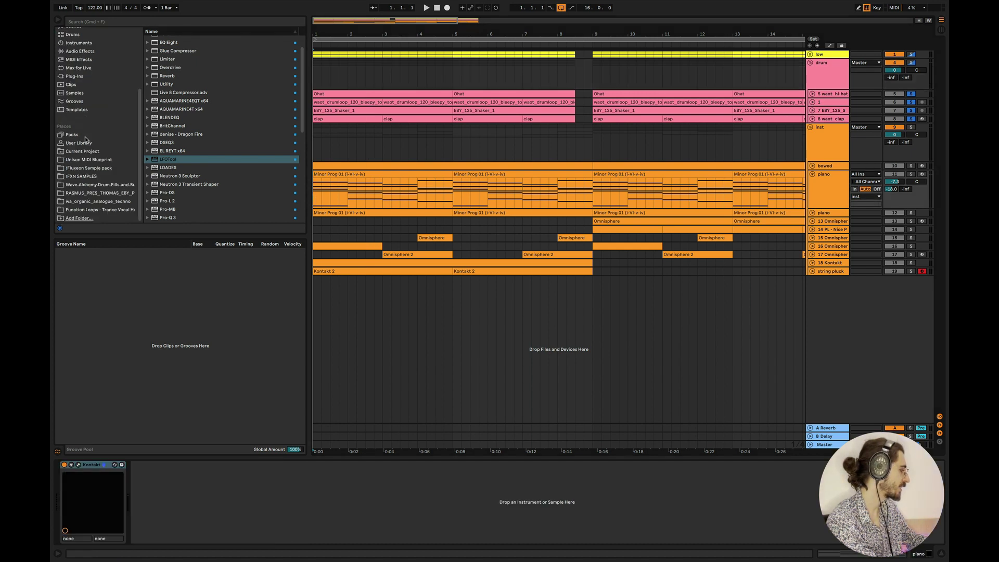
{"action": "left_click", "coordinate": [389, 180], "text": "shift"}
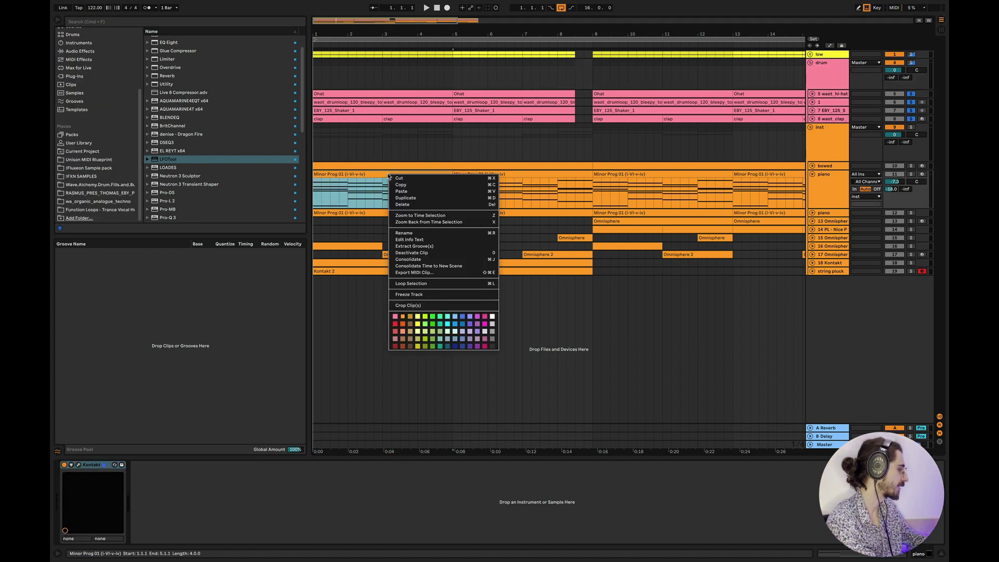
{"action": "right_click", "coordinate": [389, 177]}
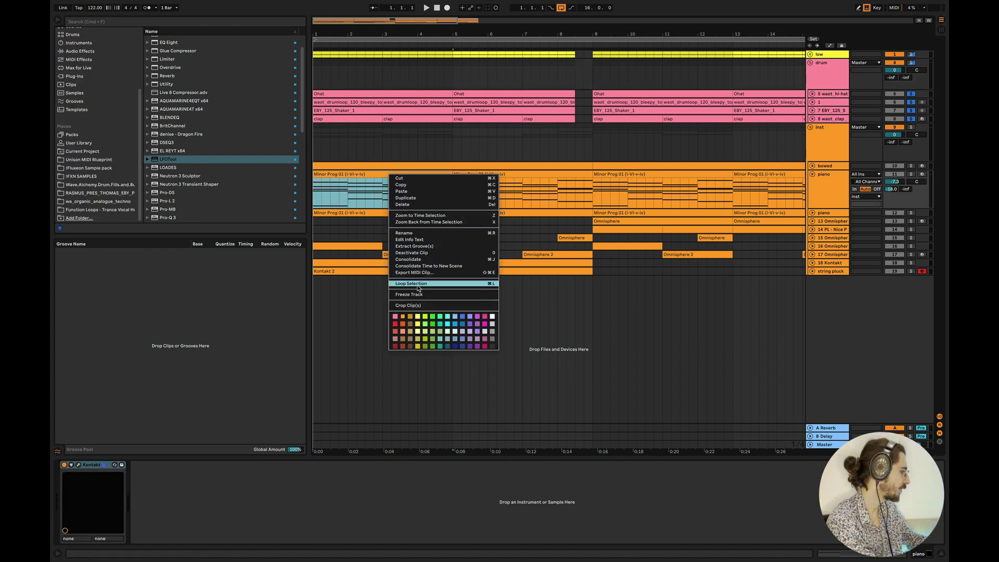
{"action": "left_click", "coordinate": [360, 229]}
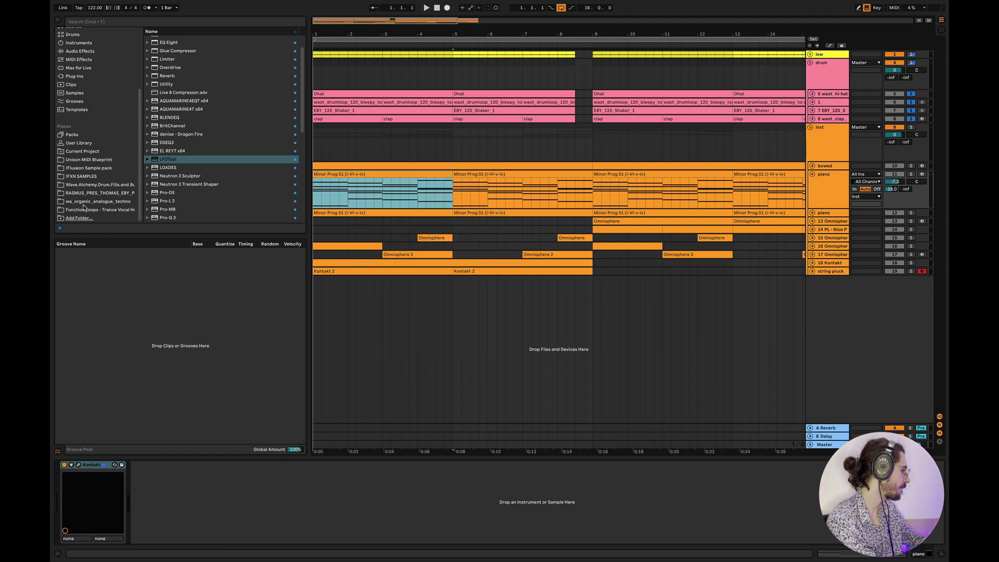
Browse the Unison MIDI Blueprint folder to Ambient & Downtempo, G Major - E Minor, E Minor chord progressions, and select Minor Prog 01.
{"action": "left_click", "coordinate": [78, 160]}
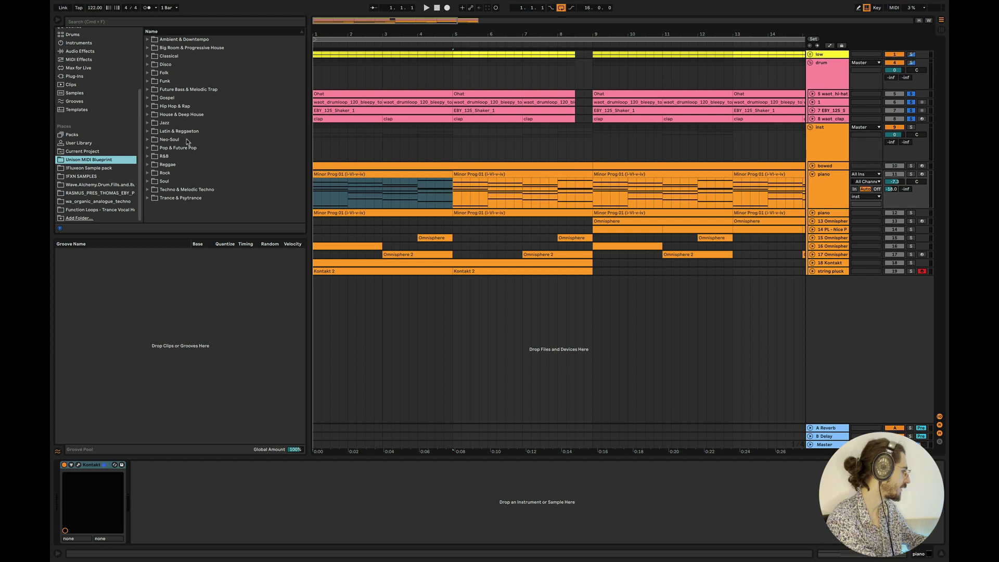
{"action": "left_click", "coordinate": [148, 40]}
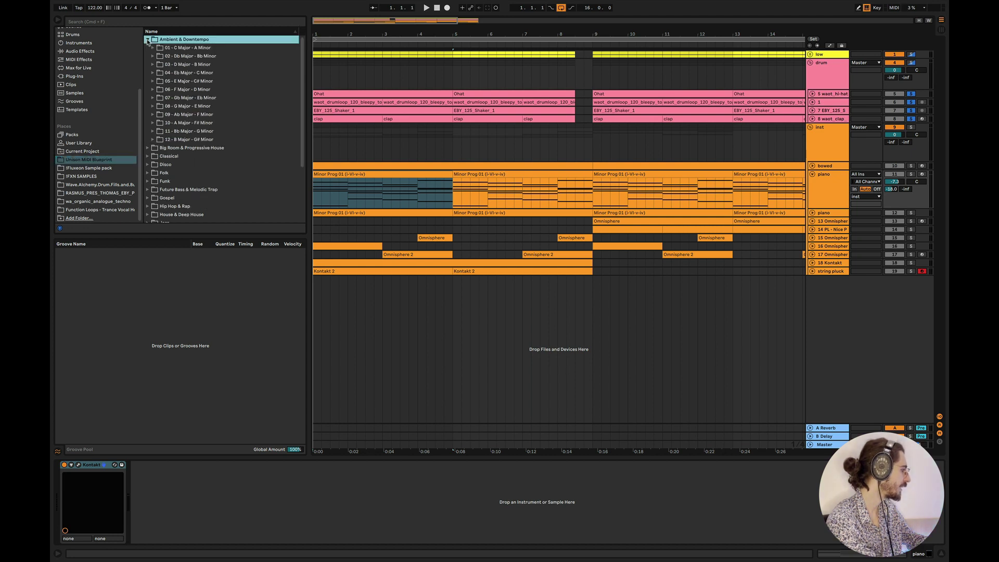
{"action": "left_click", "coordinate": [152, 107]}
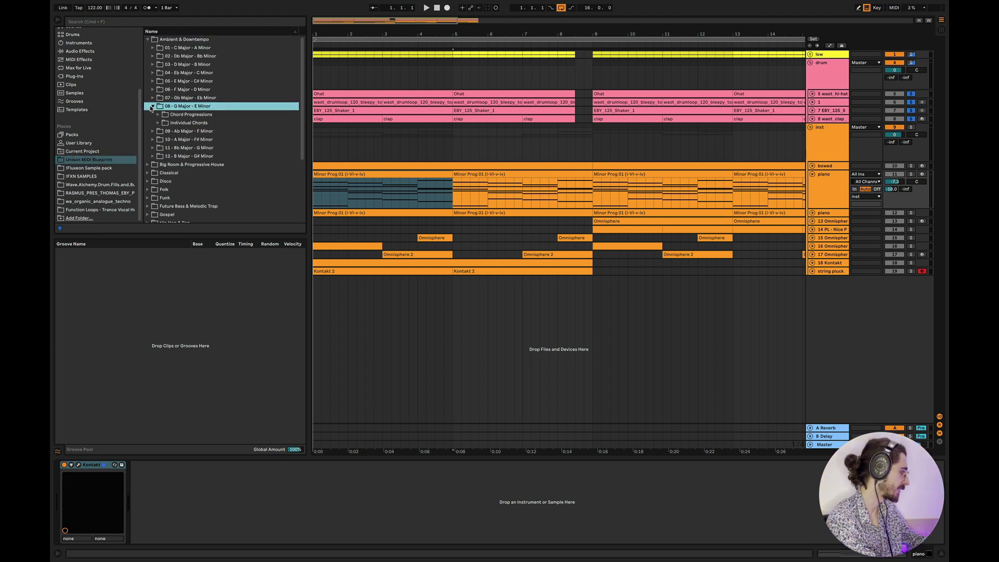
{"action": "left_click", "coordinate": [158, 116]}
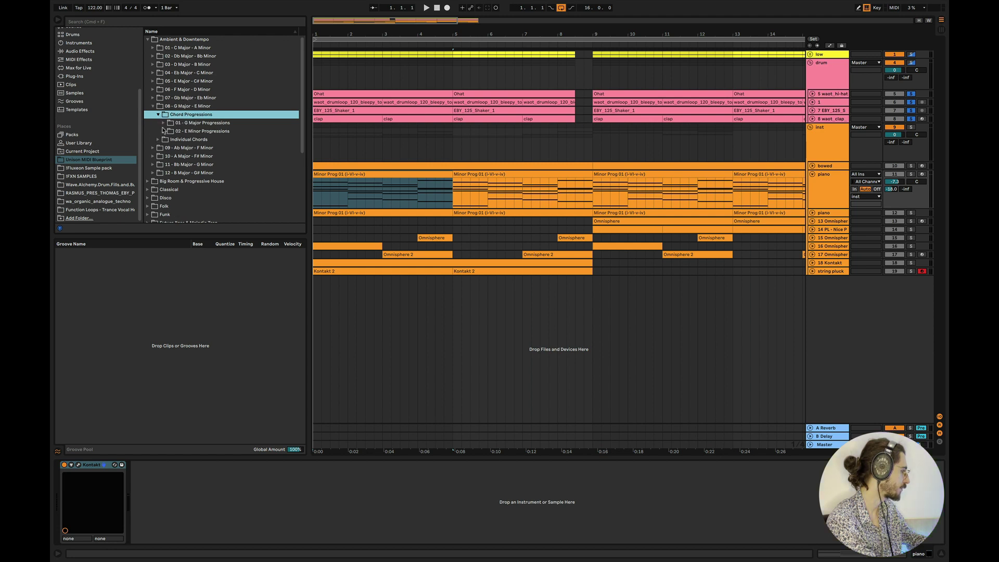
{"action": "left_click", "coordinate": [163, 131]}
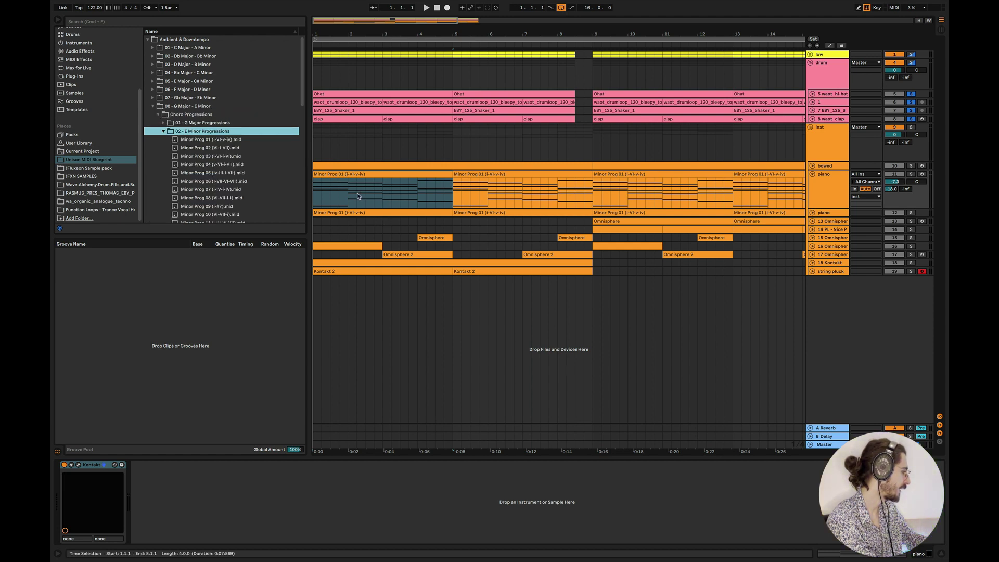
{"action": "left_click", "coordinate": [231, 142]}
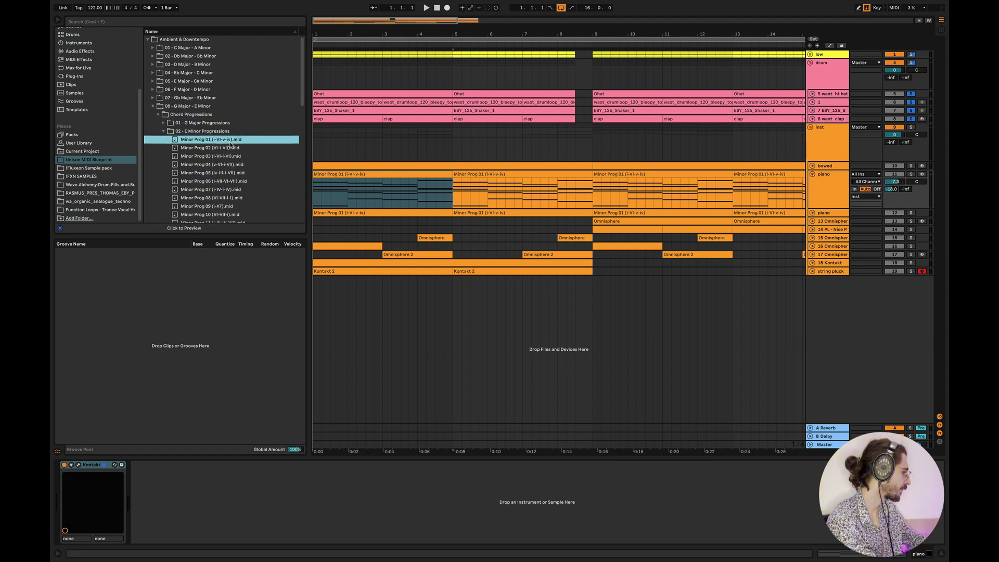
Try placing Minor Prog 05 (iv-III-i-VII) over the first clip of the piano track and undo it.
{"action": "left_click_drag", "start_coordinate": [223, 141], "coordinate": [314, 183]}
{"action": "left_click", "coordinate": [228, 172]}
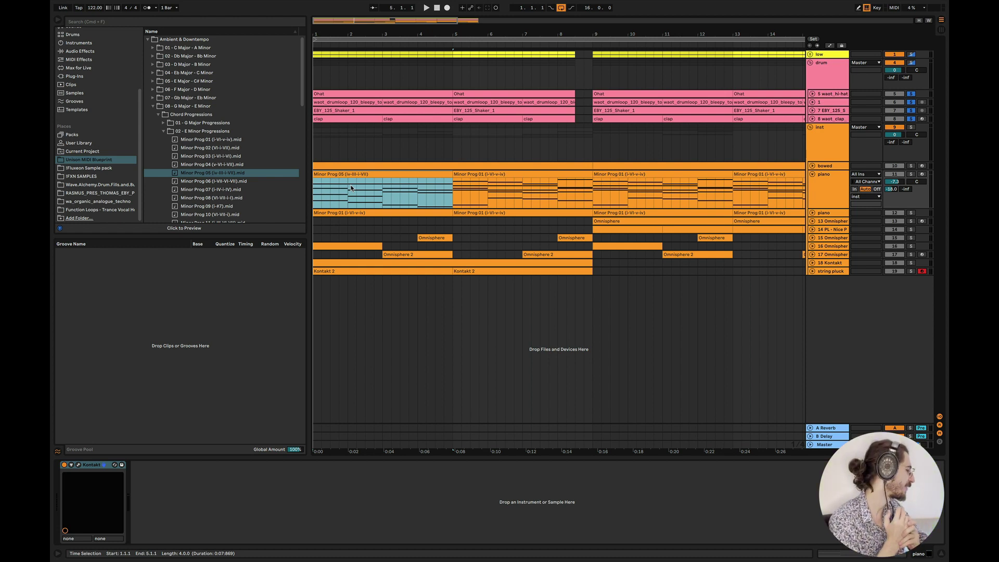
{"action": "key", "text": "super+z"}
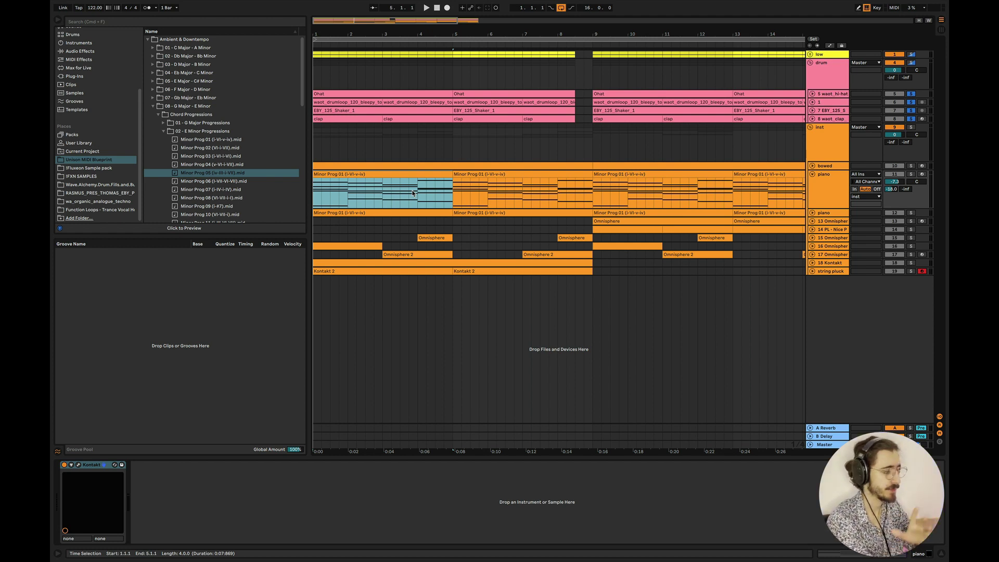
Solo the piano track, show the notes of its first clip and play it.
{"action": "left_click", "coordinate": [912, 174]}
{"action": "left_click", "coordinate": [357, 175]}
{"action": "double_click", "coordinate": [357, 174]}
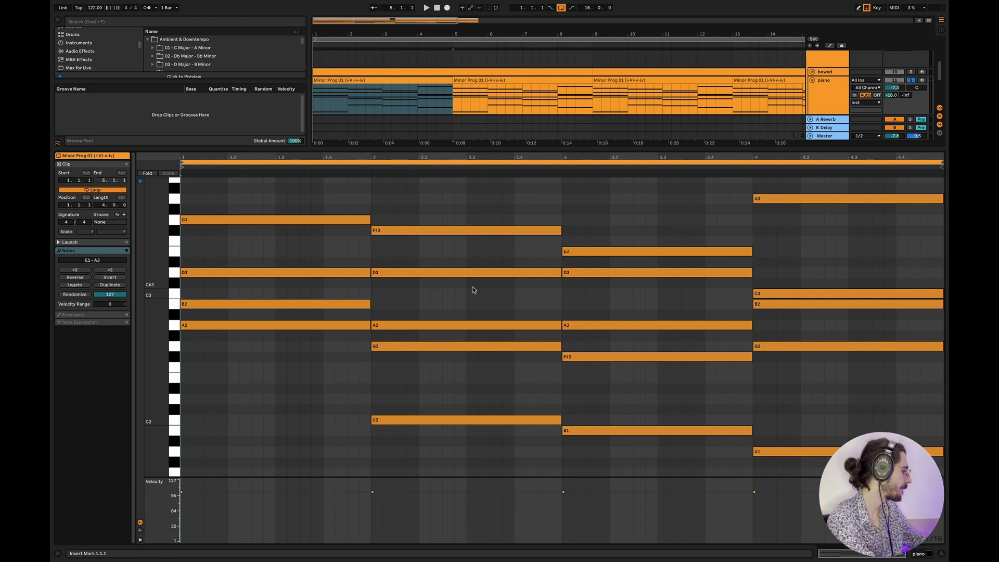
{"action": "key", "text": "space"}
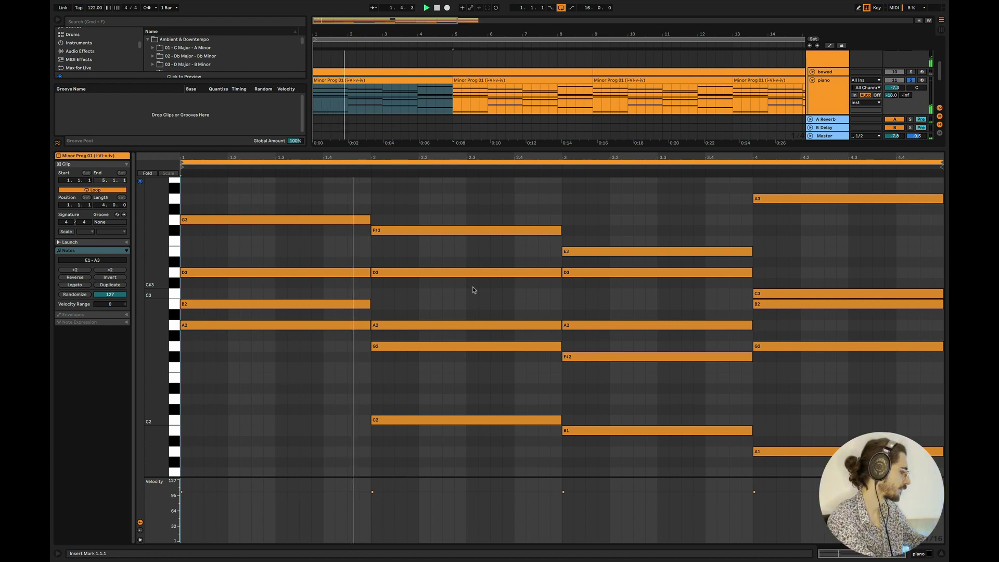
Set the piano track volume to -4.3 dB, close the note editor and play it with the low and drum groups.
{"action": "left_click_drag", "start_coordinate": [892, 114], "coordinate": [894, 81]}
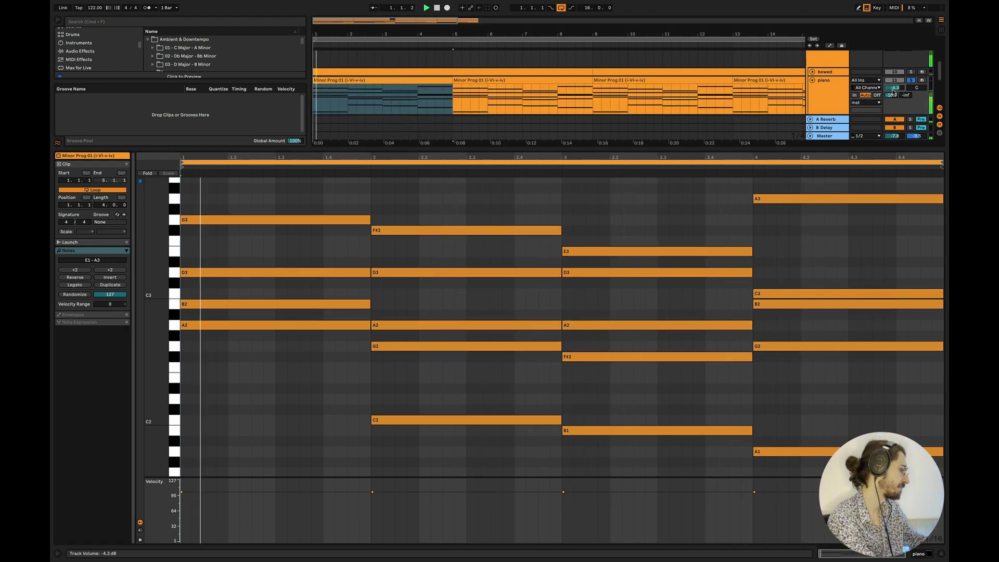
{"action": "left_click", "coordinate": [942, 553]}
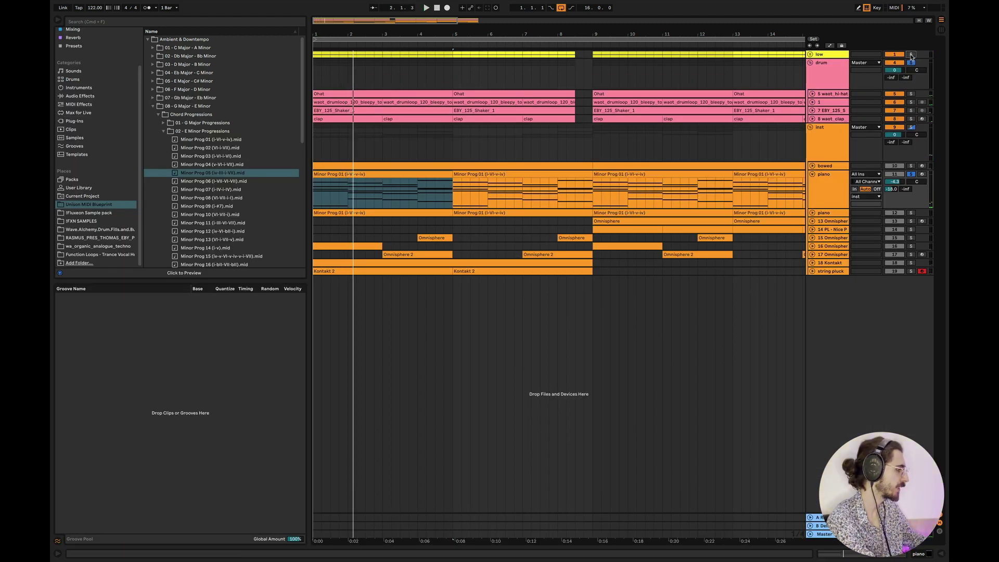
{"action": "left_click", "coordinate": [314, 203]}
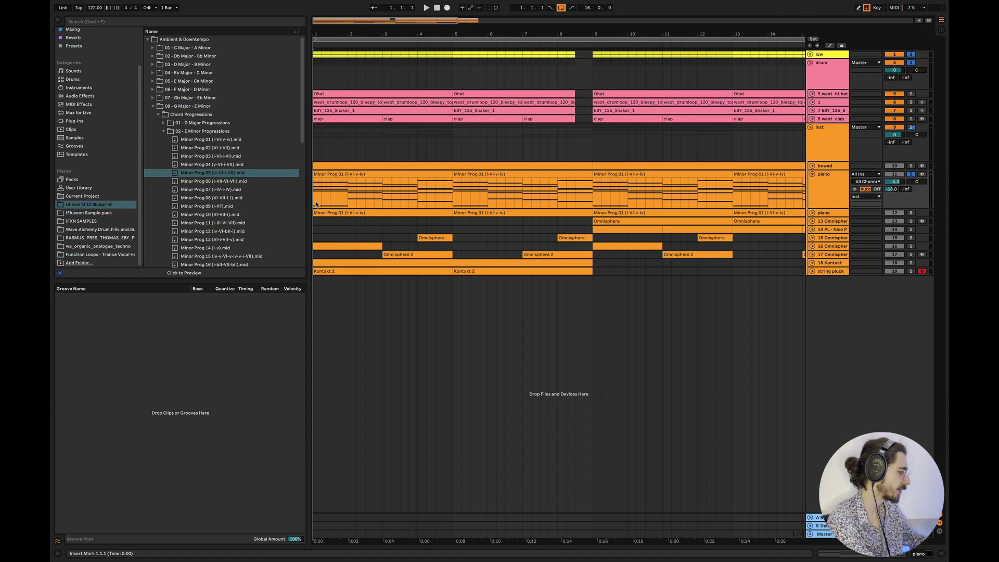
{"action": "key", "text": "space"}
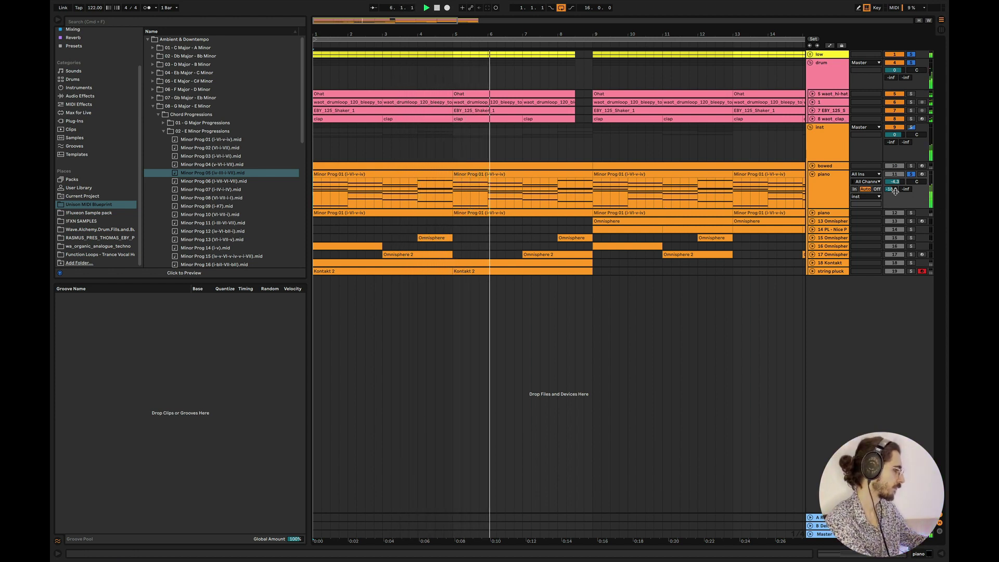
Expand the bowed track, solo it alone and play it from the start.
{"action": "left_click", "coordinate": [812, 166]}
{"action": "left_click", "coordinate": [315, 194]}
{"action": "key", "text": "space"}
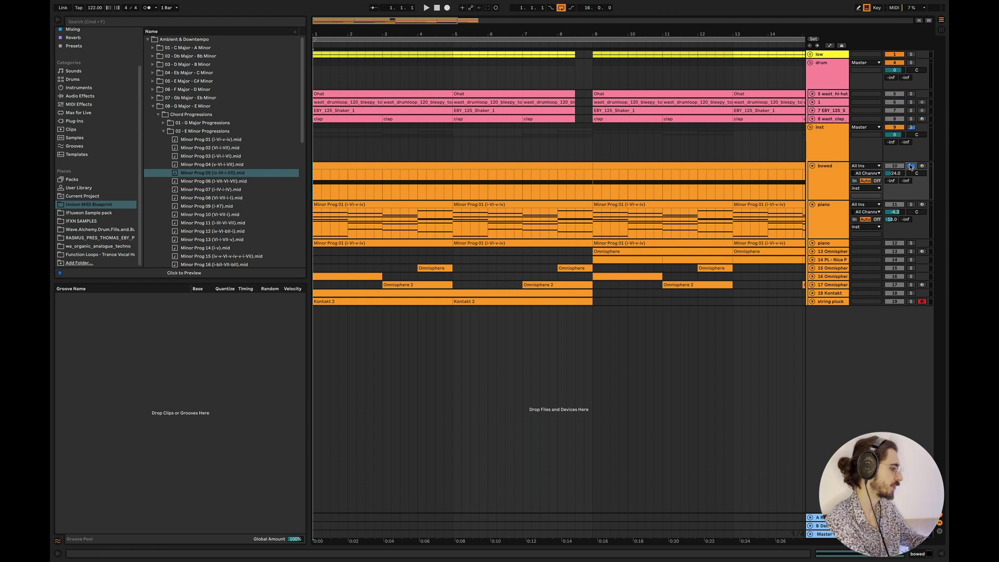
{"action": "key", "text": "space"}
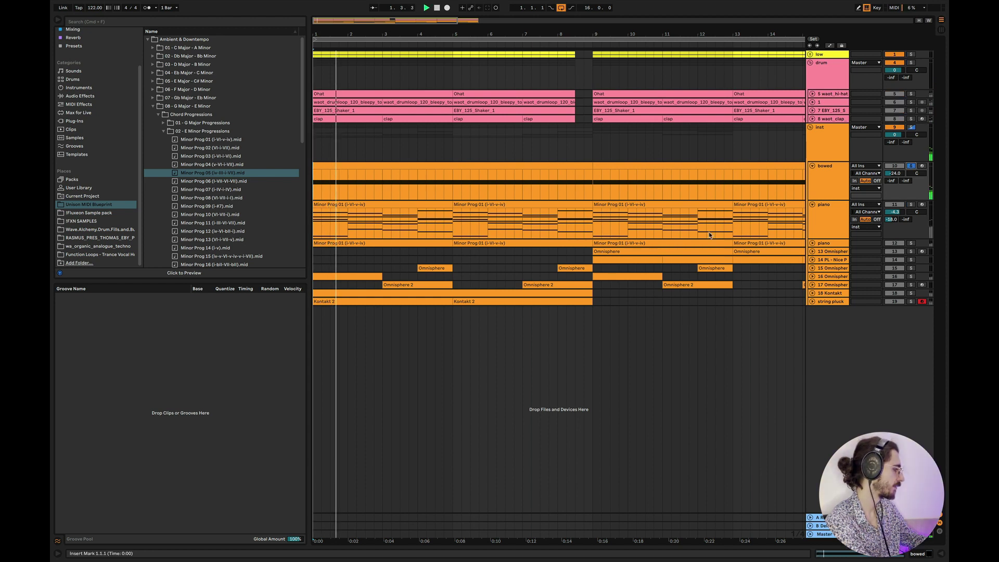
{"action": "scroll", "coordinate": [646, 205], "scroll_direction": "down", "scroll_amount": 3}
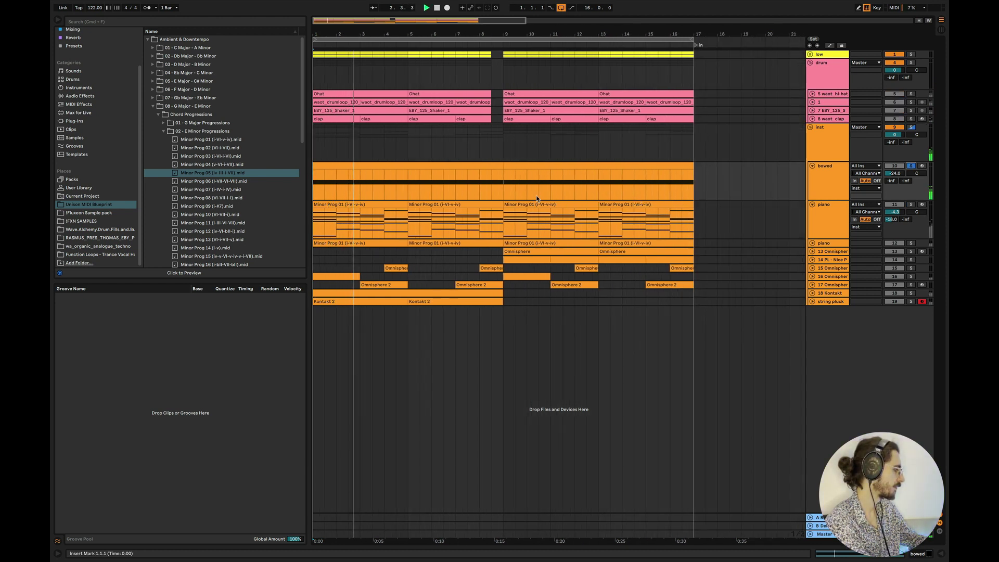
{"action": "scroll", "coordinate": [537, 199], "scroll_direction": "up", "scroll_amount": 1}
{"action": "scroll", "coordinate": [537, 198], "scroll_direction": "left", "scroll_amount": 2}
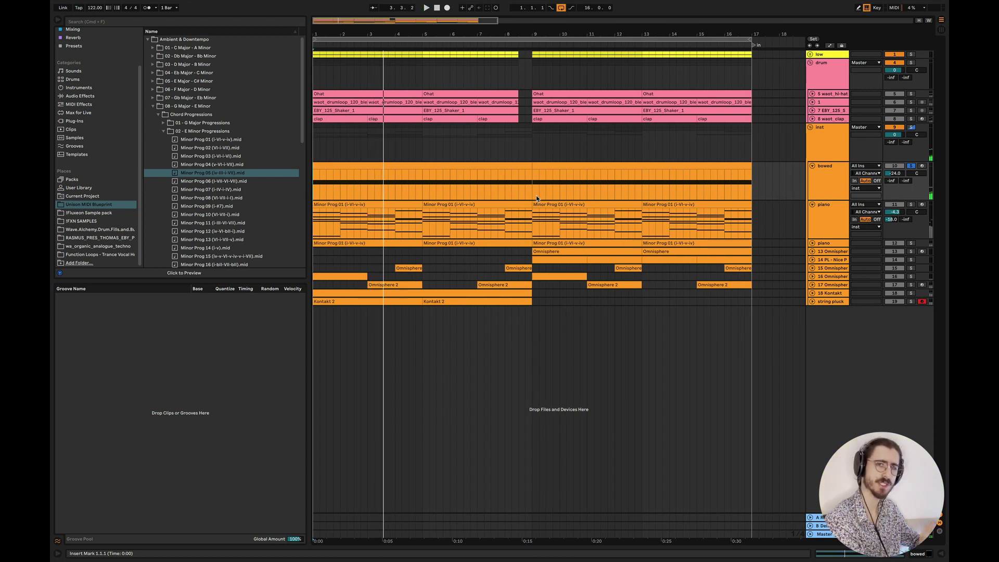
{"action": "scroll", "coordinate": [482, 183], "scroll_direction": "up", "scroll_amount": 2}
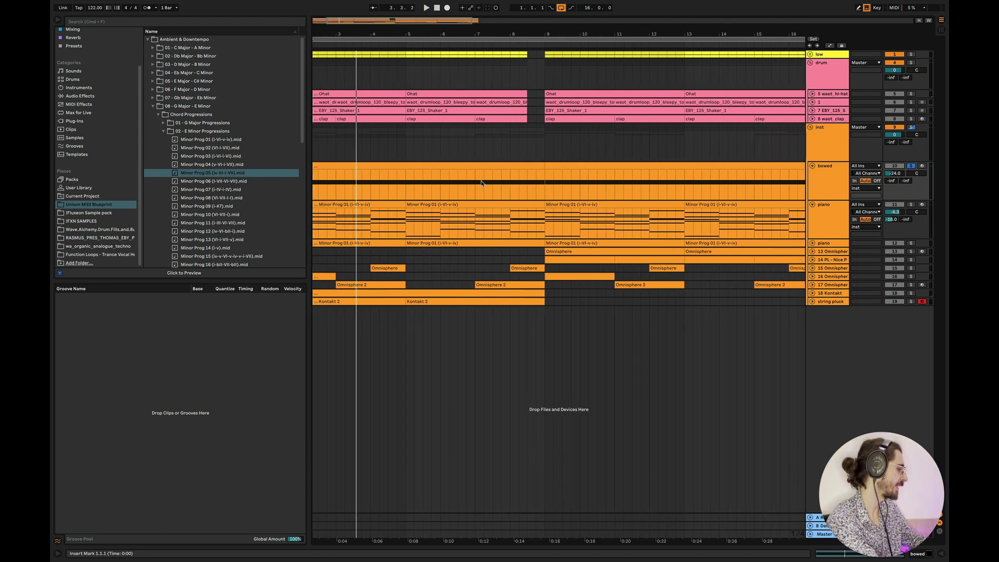
{"action": "scroll", "coordinate": [529, 192], "scroll_direction": "left", "scroll_amount": 2}
Replay the bowed track and show its Omnisphere patch, Psychodelic Bowing.
{"action": "key", "text": "space"}
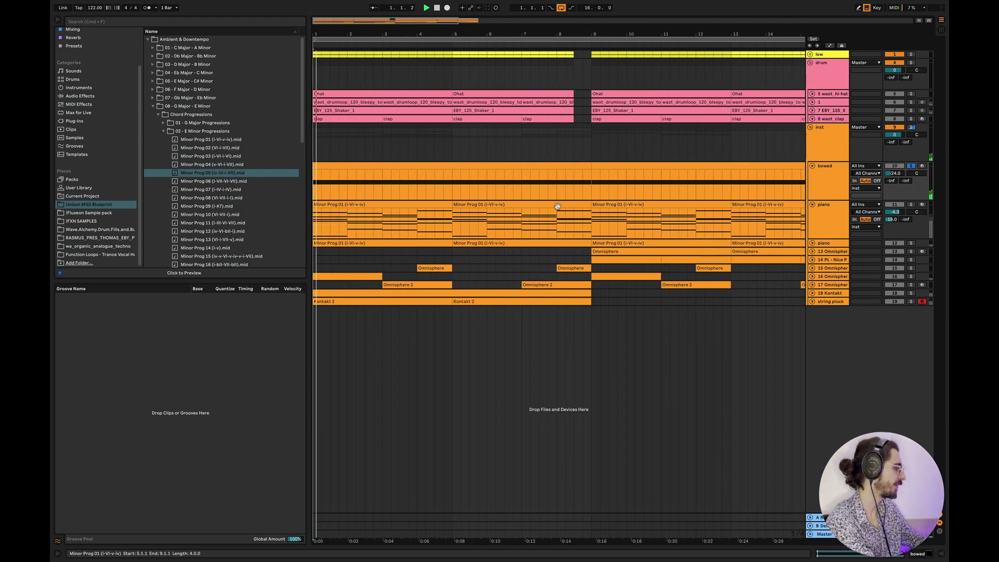
{"action": "double_click", "coordinate": [830, 168]}
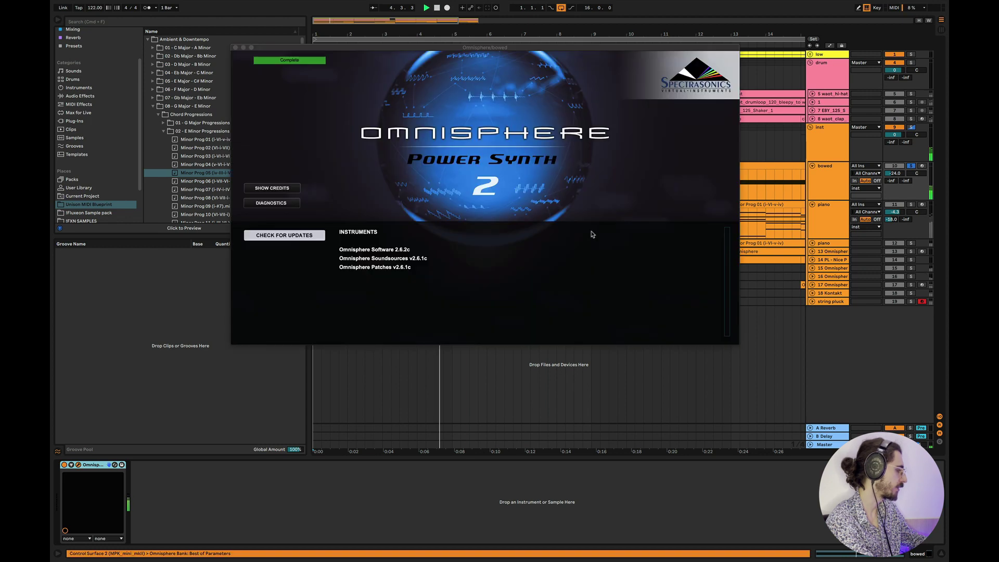
{"action": "left_click", "coordinate": [235, 47]}
Play the piano and bowed layers with the drum and low groups and lower the bowed track volume to -27.8 dB.
{"action": "key", "text": "Home"}
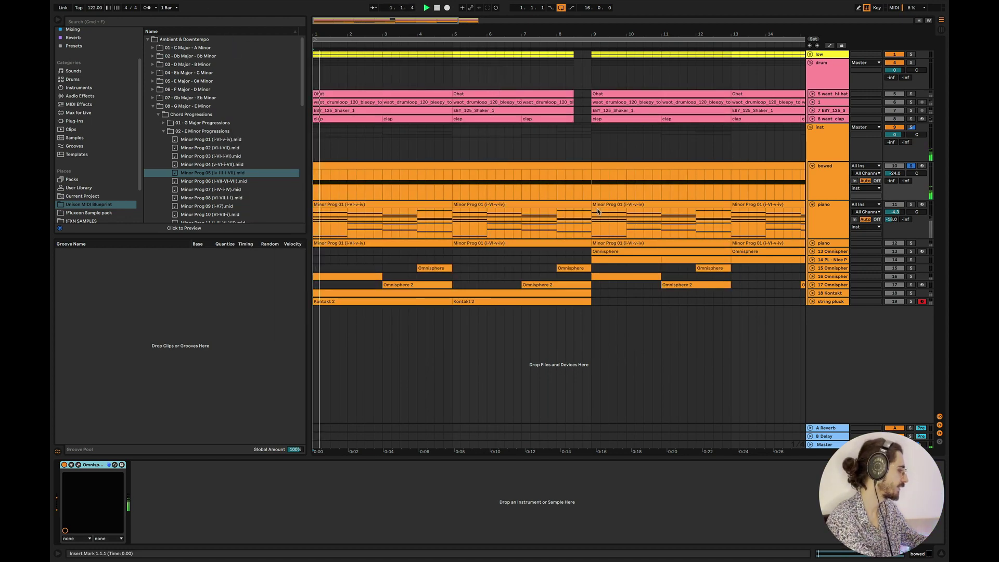
{"action": "left_click", "coordinate": [911, 63], "text": "super"}
{"action": "left_click", "coordinate": [911, 54], "text": "super"}
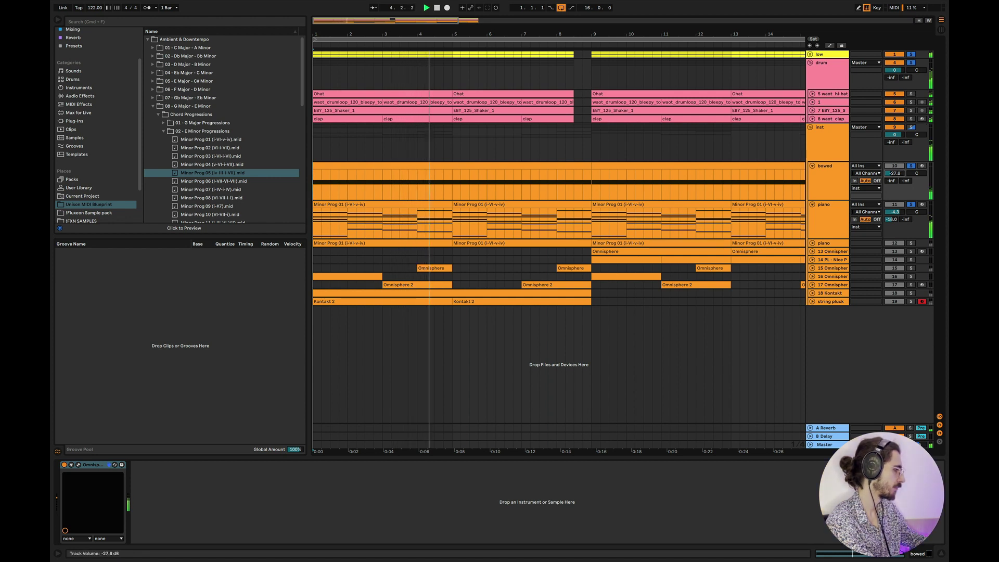
{"action": "left_click_drag", "start_coordinate": [895, 173], "coordinate": [893, 178]}
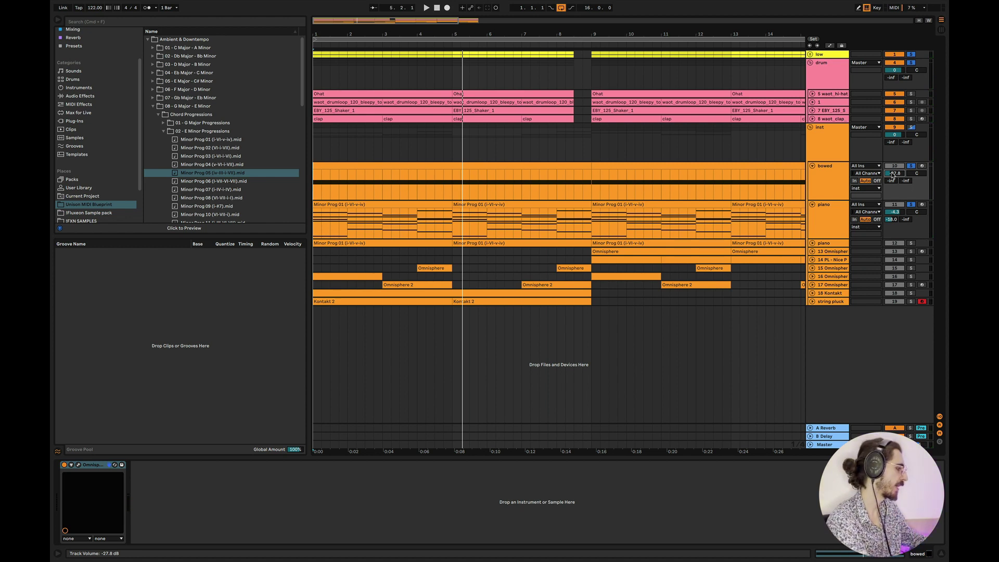
{"action": "key", "text": "space"}
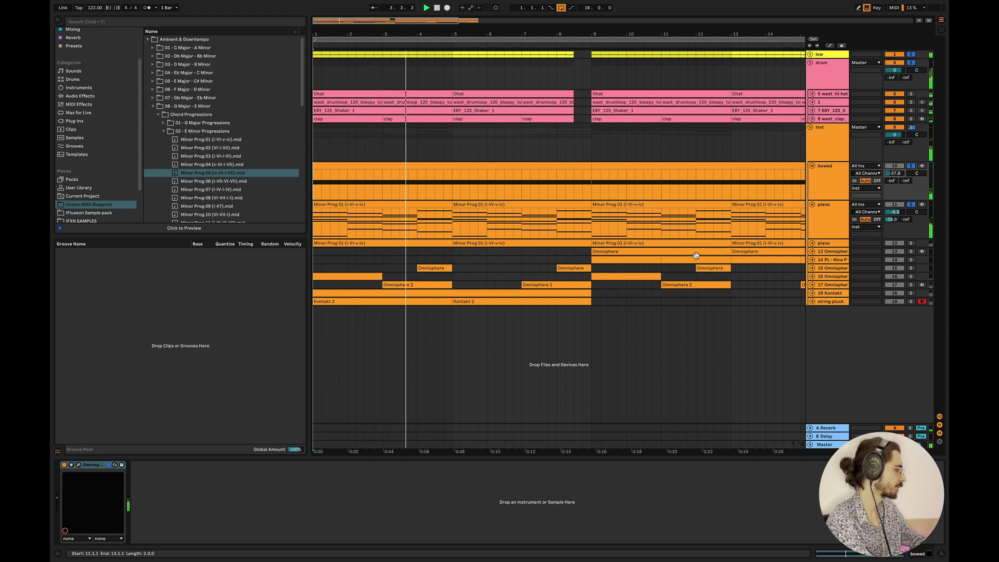
Expand the second piano track, rename it cello and solo it.
{"action": "left_click", "coordinate": [813, 243]}
{"action": "double_click", "coordinate": [828, 248]}
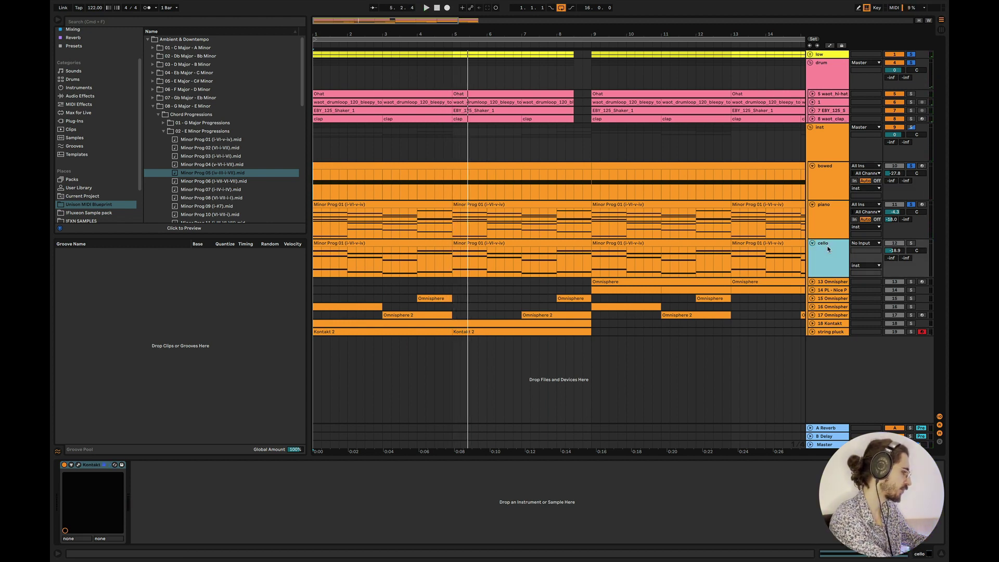
{"action": "left_click", "coordinate": [912, 243]}
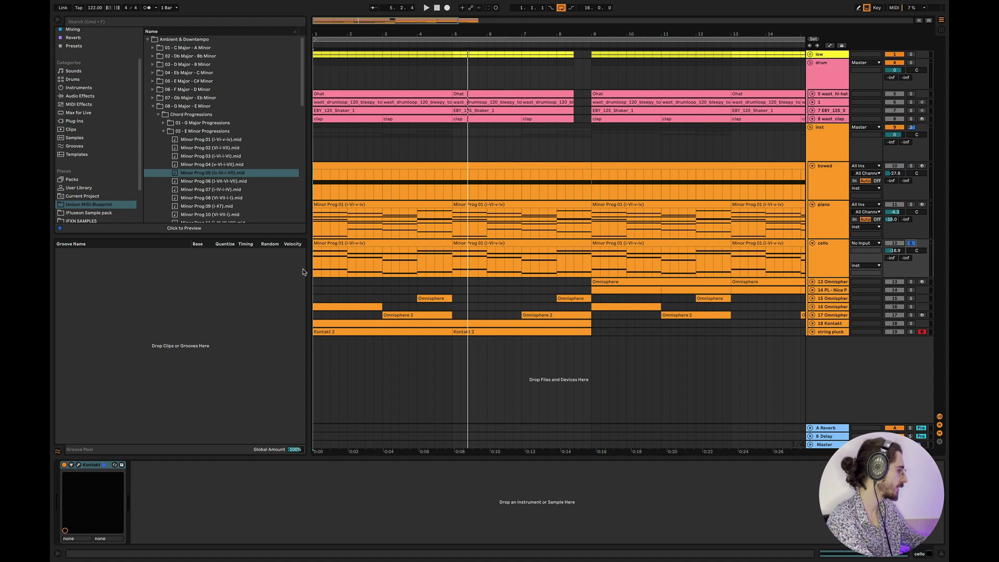
Show the notes of the cello's first clip during playback, close the editor and solo the piano track alongside the cello.
{"action": "left_click", "coordinate": [333, 240]}
{"action": "double_click", "coordinate": [341, 243]}
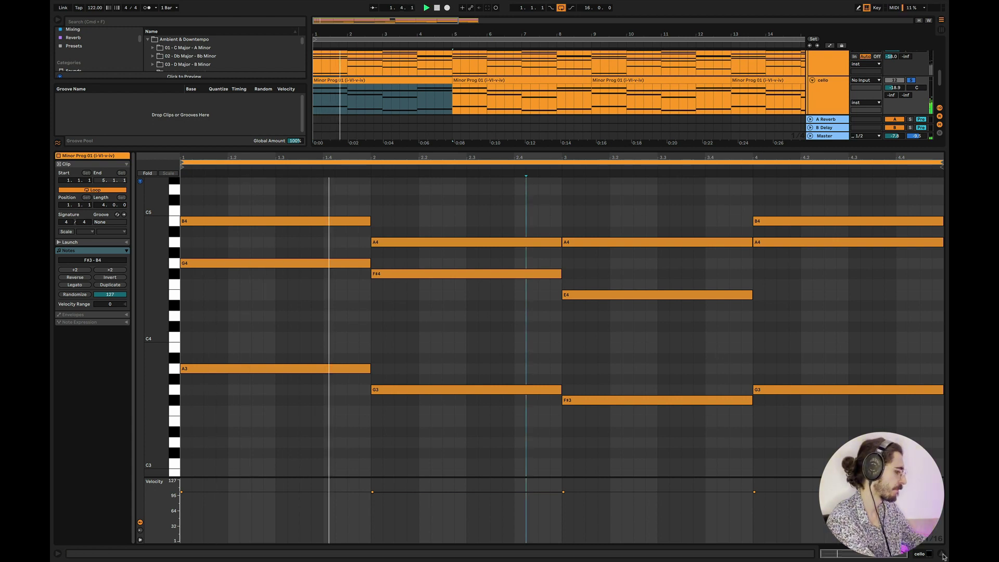
{"action": "key", "text": "super+alt+l"}
{"action": "left_click", "coordinate": [911, 205], "text": "super"}
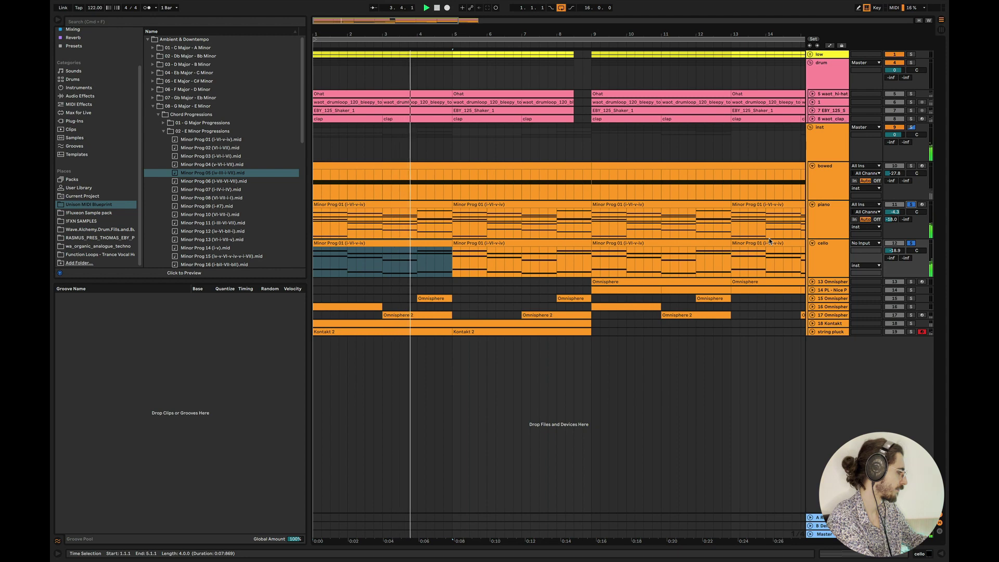
Show the notes of the cello's first clip, select the E4 note in bar 3 and close the editor.
{"action": "key", "text": "super+alt+l"}
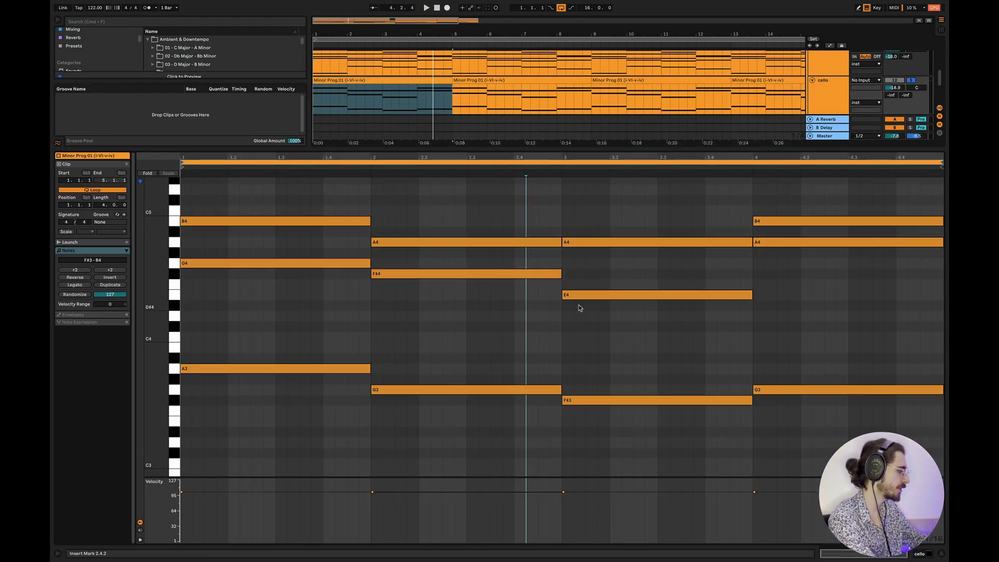
{"action": "mouse_move", "coordinate": [575, 298]}
{"action": "left_mouse_down"}
{"action": "mouse_move", "coordinate": [587, 302]}
{"action": "mouse_move", "coordinate": [576, 298]}
{"action": "left_mouse_up"}
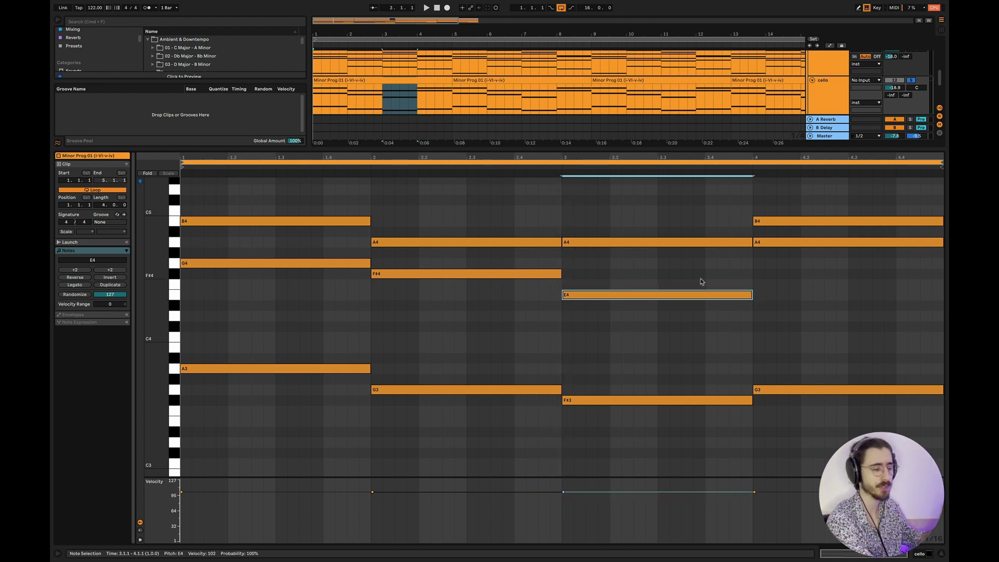
{"action": "left_click", "coordinate": [945, 555]}
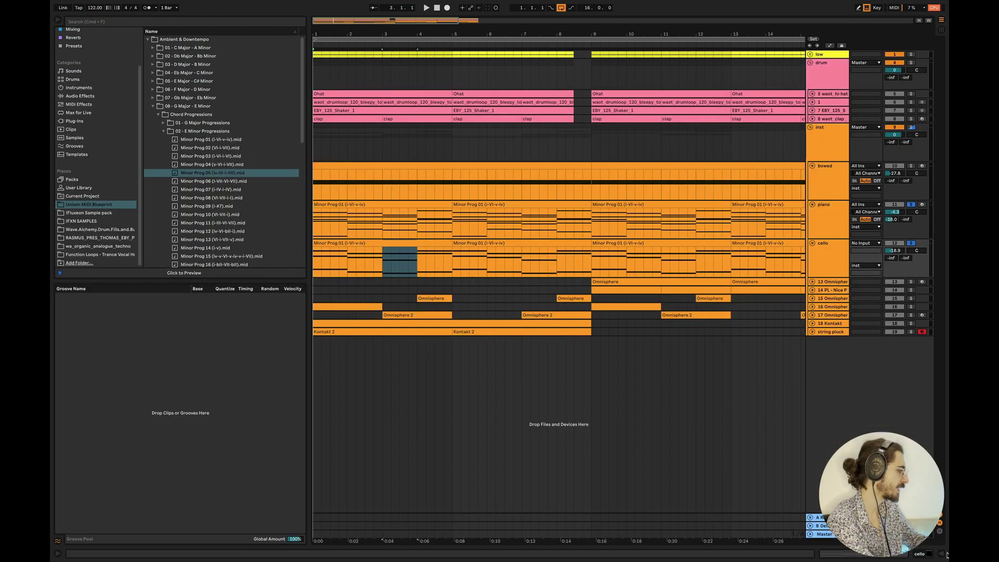
Play the piano and cello from the start, and replay them with the bowed track and the drum and low groups soloed too.
{"action": "left_click", "coordinate": [321, 272]}
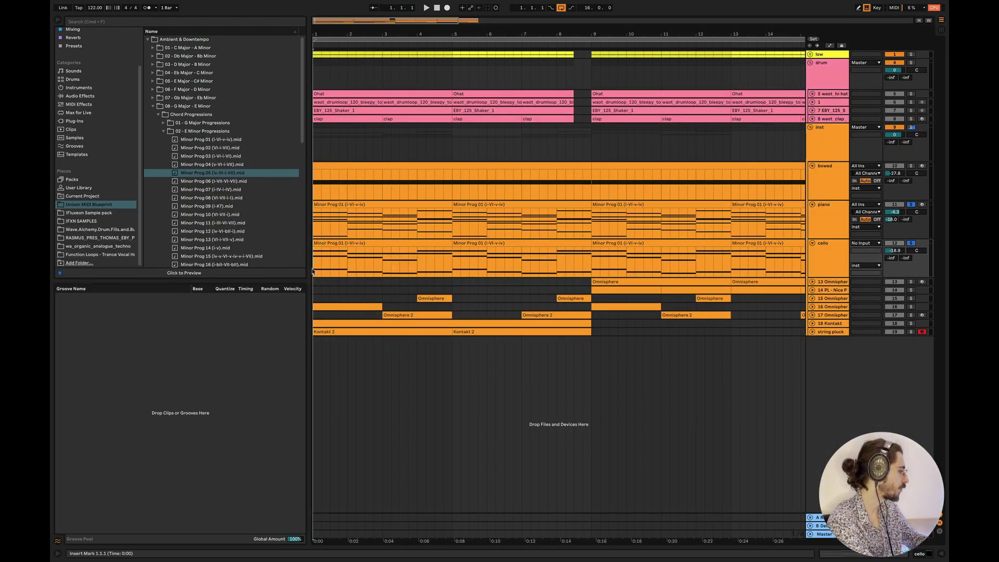
{"action": "key", "text": "space"}
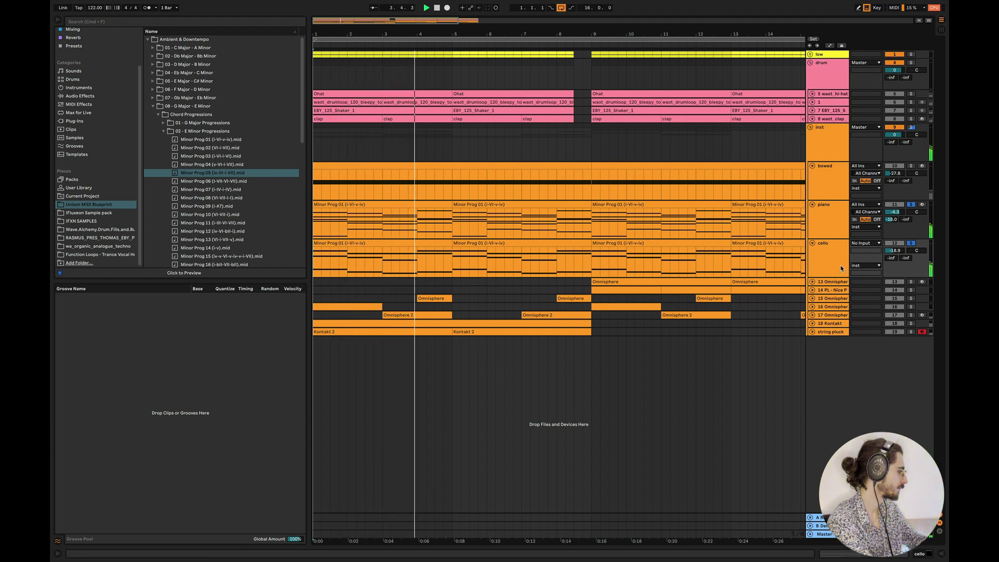
{"action": "left_click", "coordinate": [912, 166]}
{"action": "key", "text": "space"}
{"action": "left_click", "coordinate": [911, 62]}
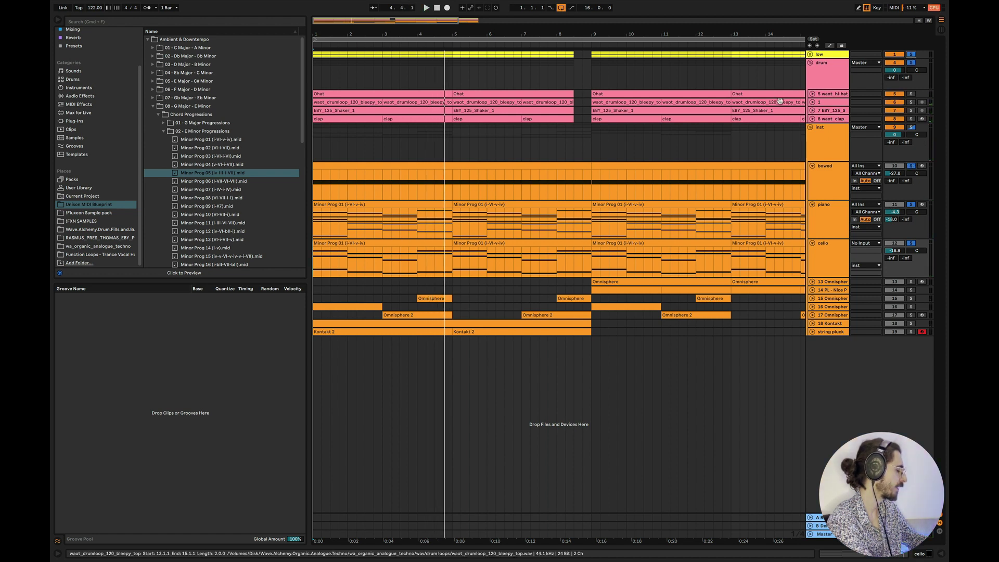
{"action": "key", "text": "space"}
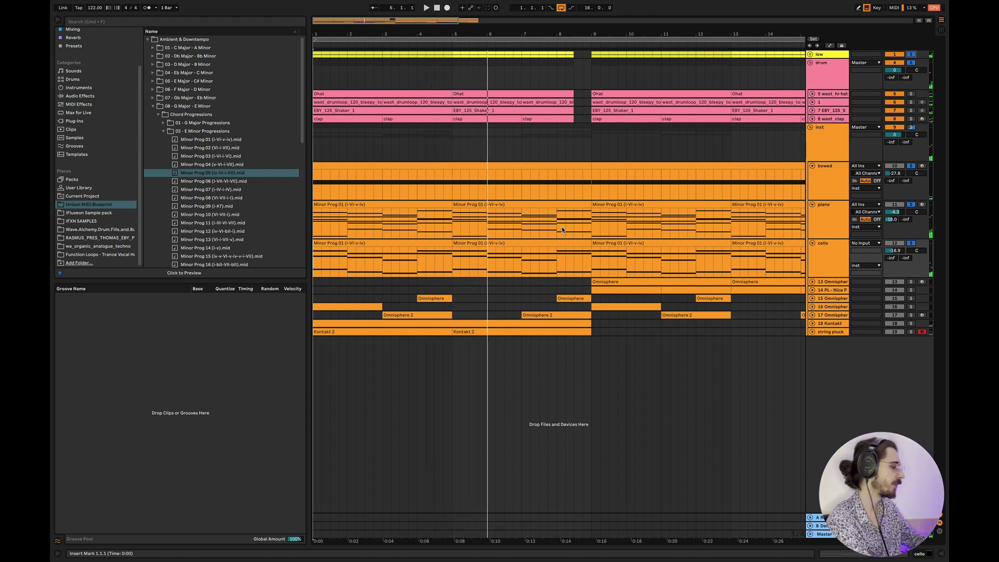
Move the 16 Omnisphere track directly below the cello track and set the playback start to bar 1.
{"action": "left_click", "coordinate": [828, 308]}
{"action": "left_click_drag", "start_coordinate": [836, 307], "coordinate": [815, 282]}
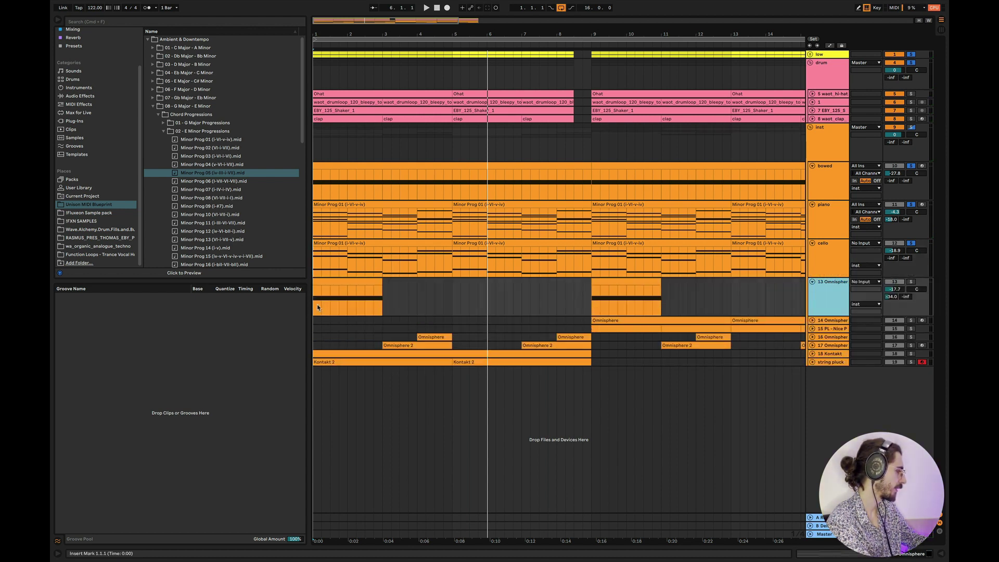
{"action": "left_click", "coordinate": [318, 308]}
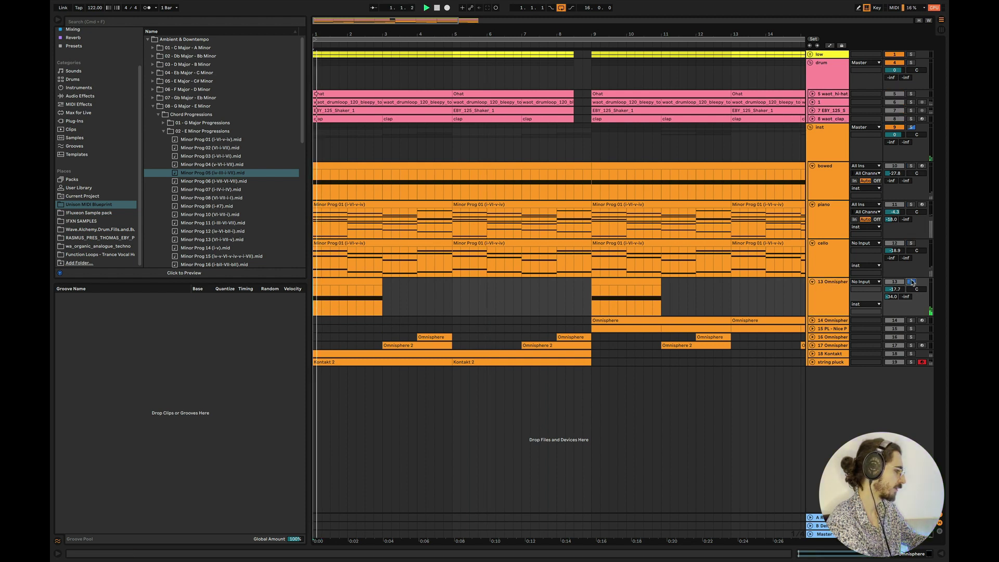
Solo the Omnisphere track below the cello and set its volume to -15.8 dB while playing the mix.
{"action": "left_click", "coordinate": [911, 282]}
{"action": "left_click_drag", "start_coordinate": [897, 294], "coordinate": [901, 293]}
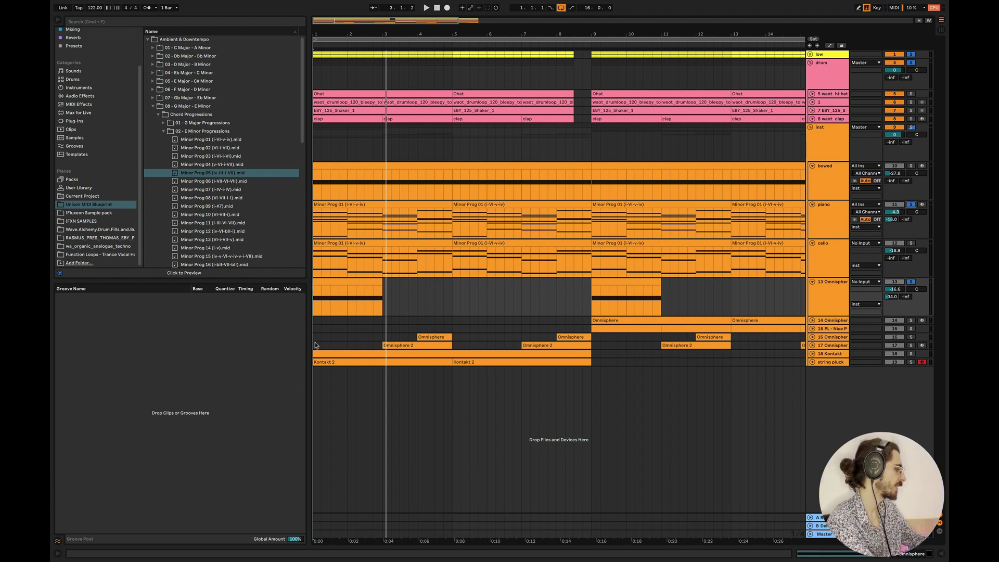
{"action": "key", "text": "space"}
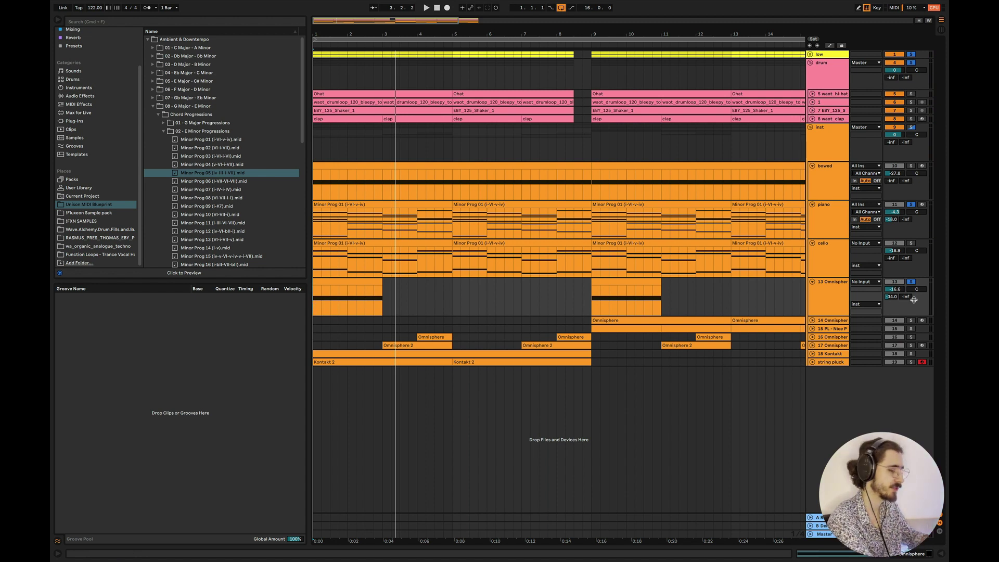
{"action": "key", "text": "space"}
{"action": "left_click_drag", "start_coordinate": [895, 289], "coordinate": [895, 286]}
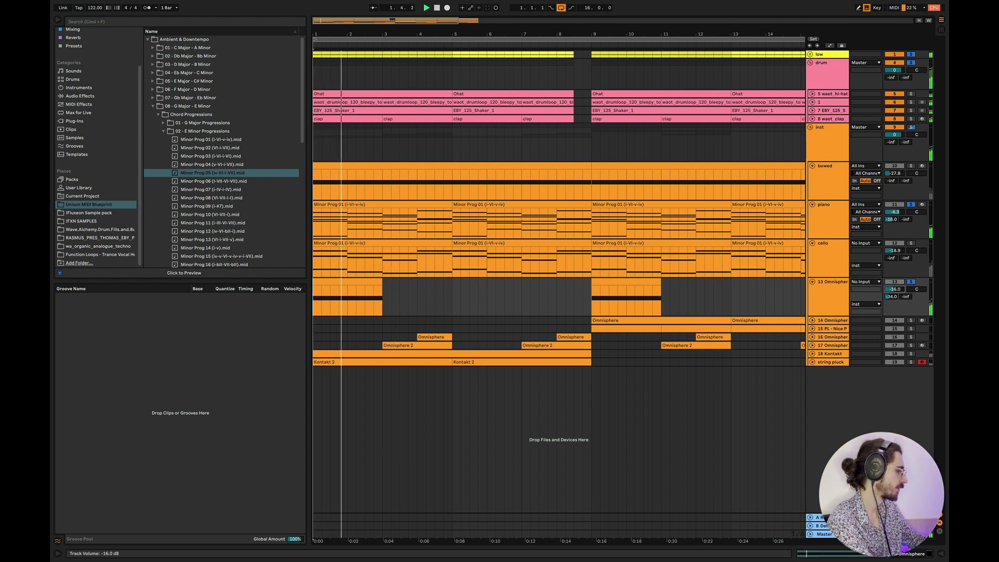
Expand and solo the 17 Omnisphere track and play its first clip with the other layers.
{"action": "left_click", "coordinate": [826, 349]}
{"action": "left_click", "coordinate": [376, 366]}
{"action": "key", "text": "space"}
{"action": "scroll", "coordinate": [376, 365], "scroll_direction": "up", "scroll_amount": 3}
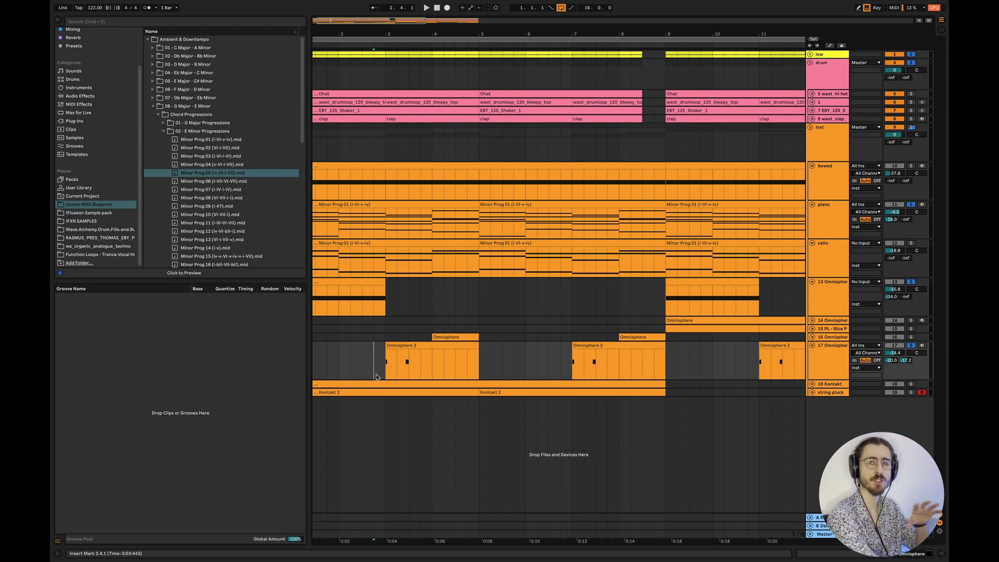
{"action": "key", "text": "minus"}
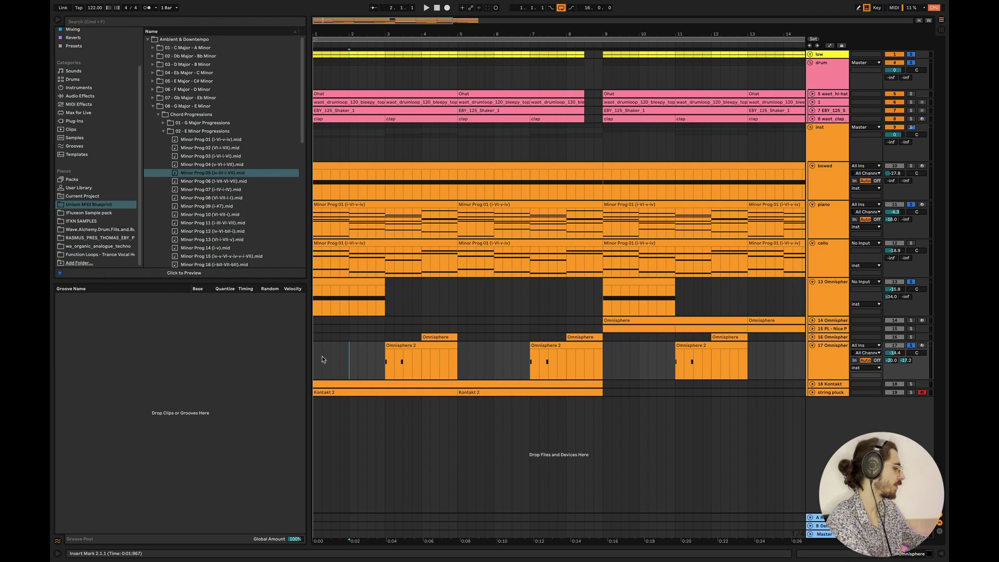
{"action": "key", "text": "space"}
{"action": "left_click", "coordinate": [455, 358]}
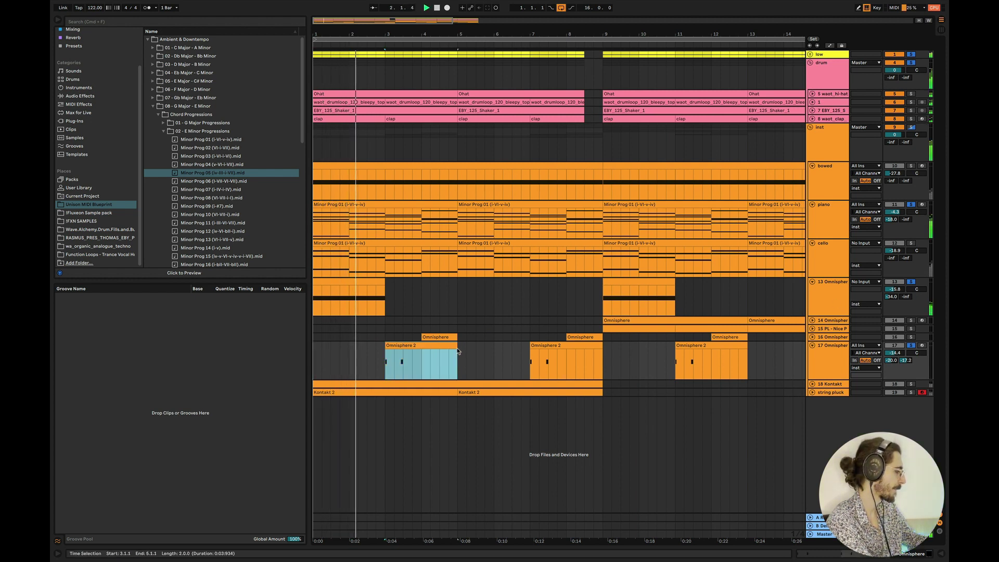
{"action": "left_click", "coordinate": [503, 364]}
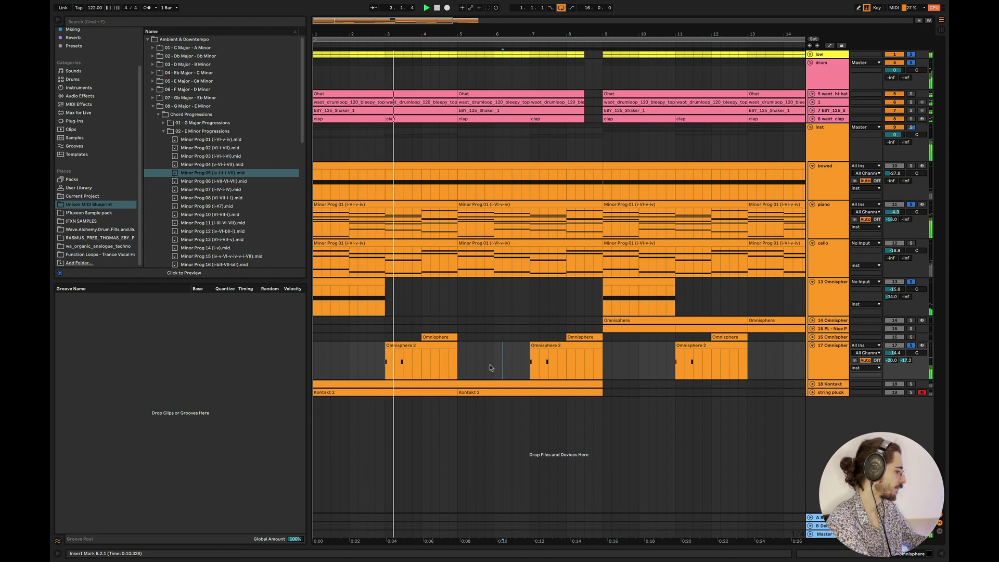
Expand the 16 Omnisphere track during playback, stop, and solo it alongside the other layers.
{"action": "left_click", "coordinate": [812, 338]}
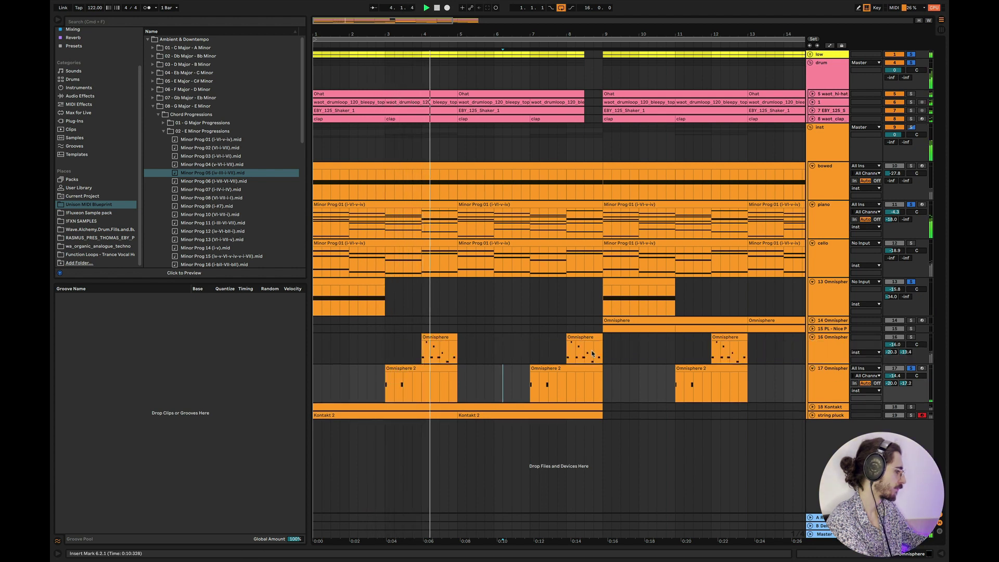
{"action": "left_click", "coordinate": [411, 348]}
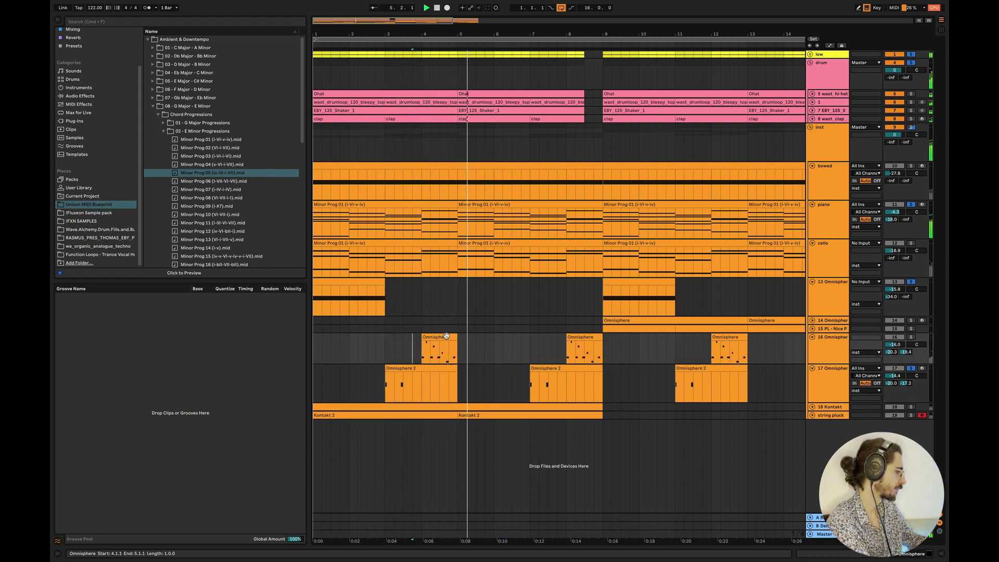
{"action": "left_click", "coordinate": [398, 350]}
{"action": "key", "text": "space"}
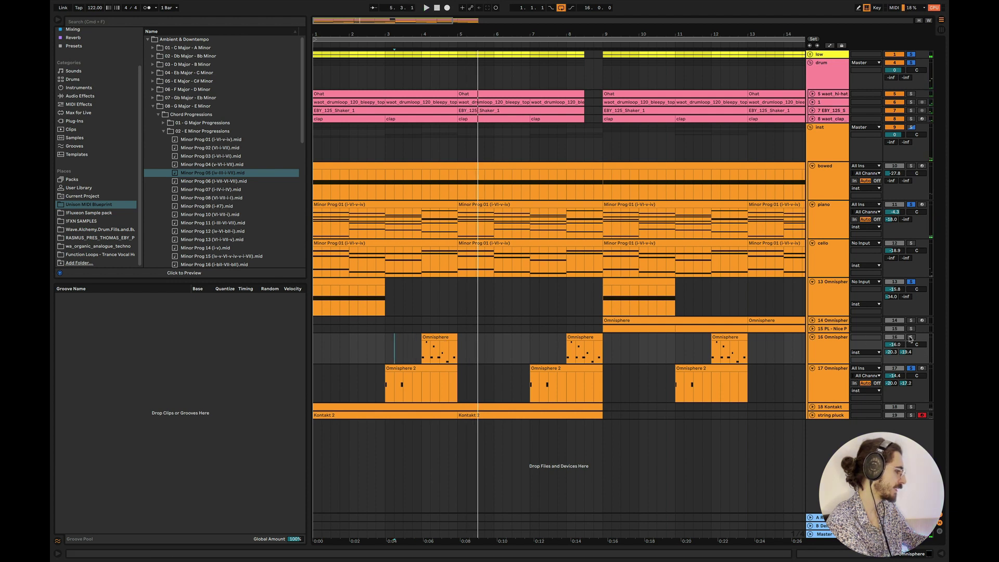
{"action": "left_click", "coordinate": [431, 350]}
{"action": "scroll", "coordinate": [732, 338], "scroll_direction": "right", "scroll_amount": 2}
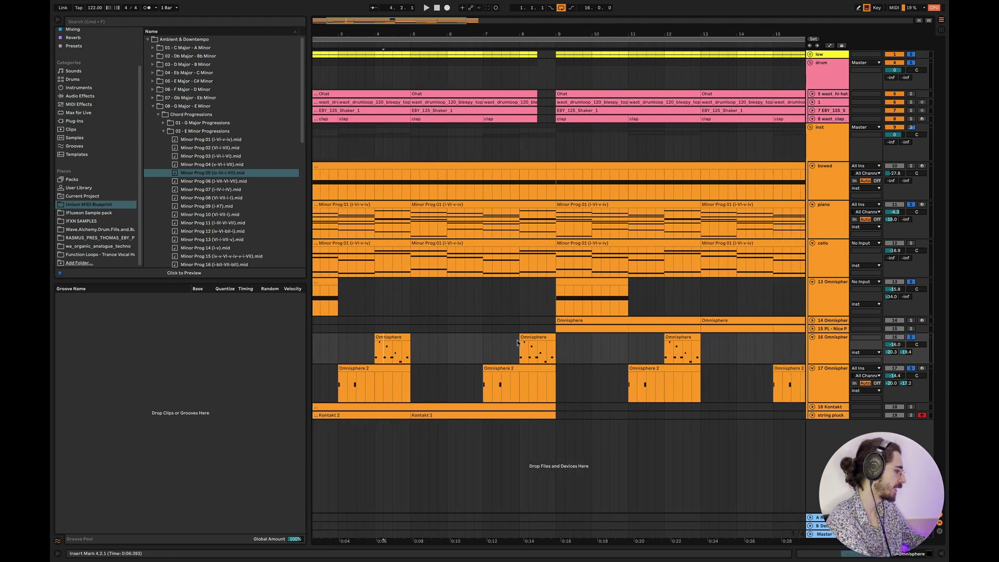
Expand the 14 Omnisphere track and play the mix from just before the 16 Omnisphere track's first clip.
{"action": "left_click", "coordinate": [812, 320]}
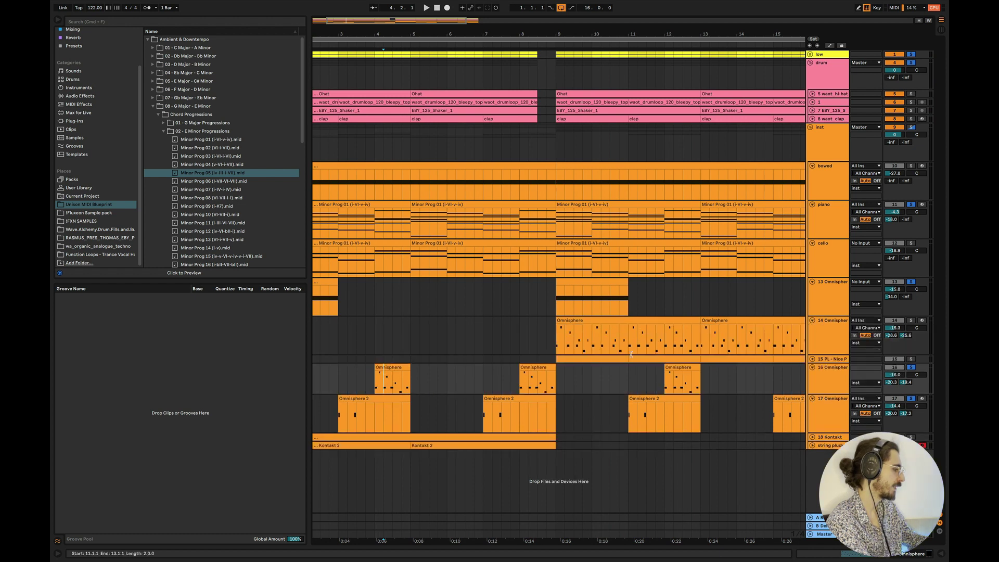
{"action": "scroll", "coordinate": [607, 346], "scroll_direction": "left", "scroll_amount": 3}
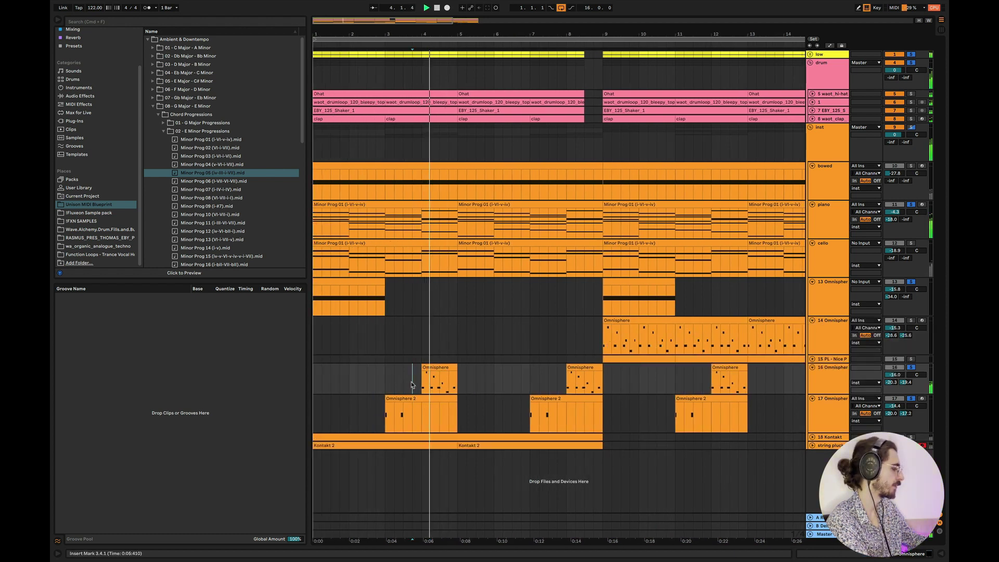
{"action": "scroll", "coordinate": [412, 385], "scroll_direction": "down", "scroll_amount": 3}
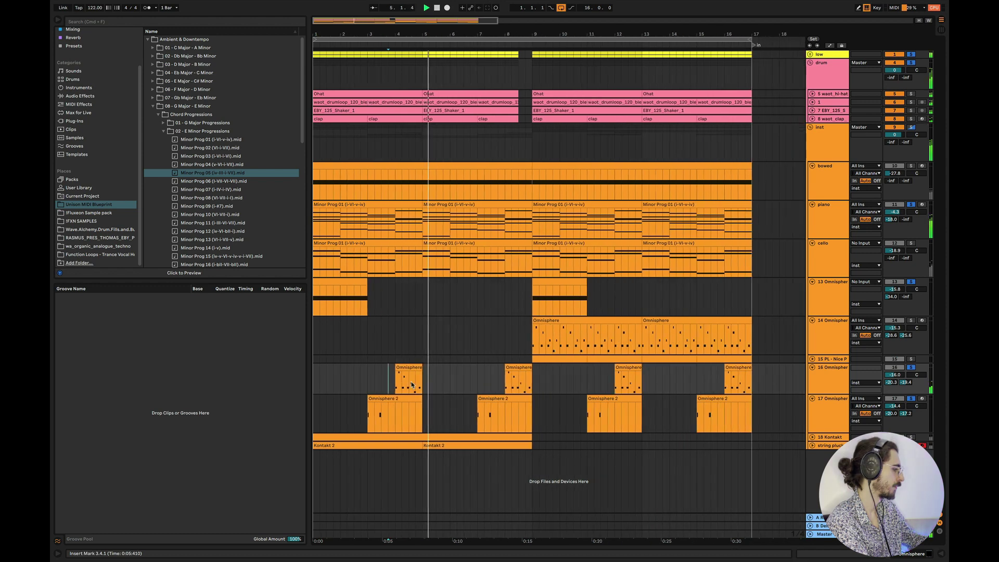
{"action": "scroll", "coordinate": [412, 385], "scroll_direction": "up", "scroll_amount": 2}
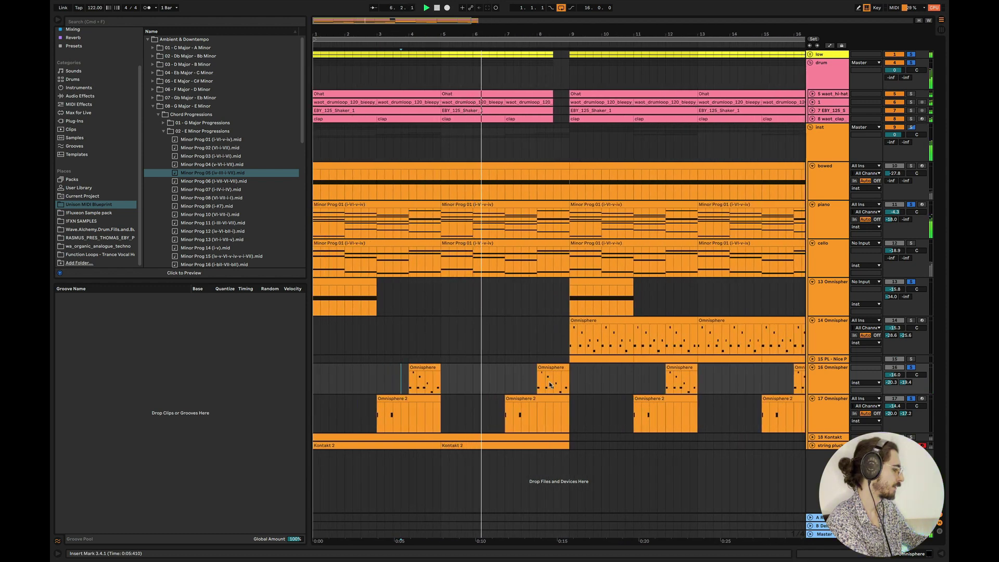
{"action": "key", "text": "space"}
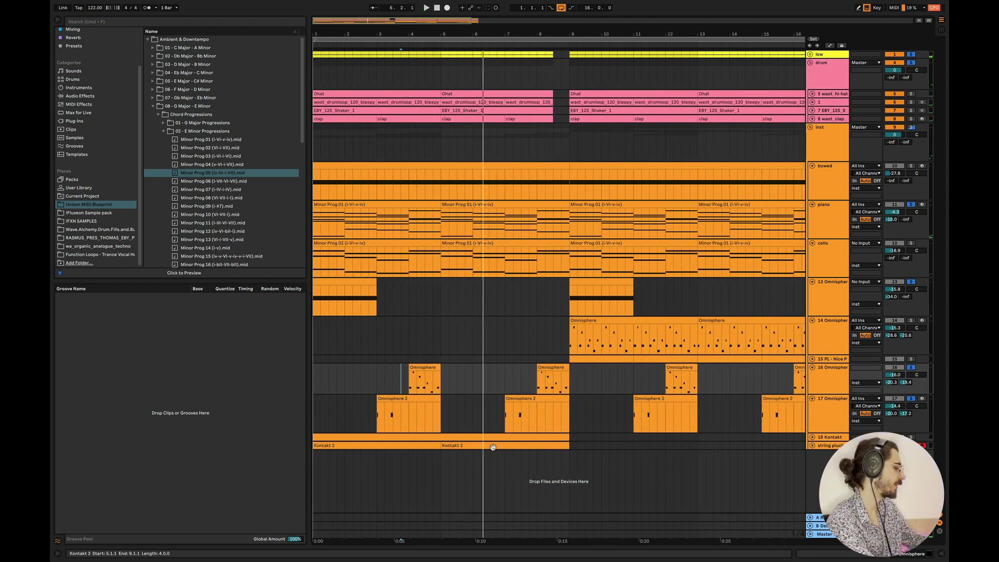
Highlight the range from bar 12 to bar 17 across the 14 and 16 Omnisphere tracks to compare their melodies.
{"action": "scroll", "coordinate": [633, 390], "scroll_direction": "right", "scroll_amount": 4}
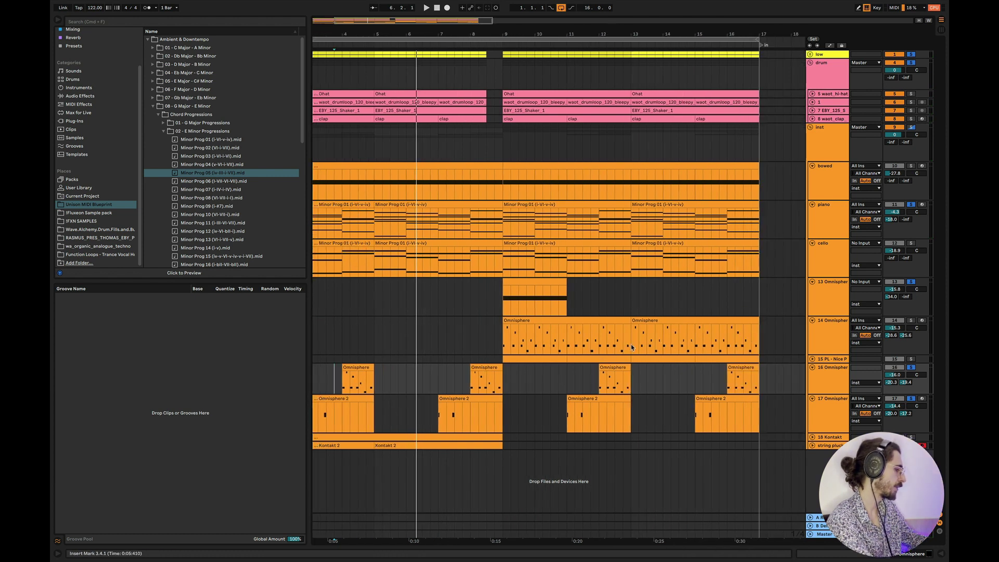
{"action": "left_click_drag", "start_coordinate": [634, 348], "coordinate": [757, 388]}
{"action": "scroll", "coordinate": [576, 367], "scroll_direction": "left", "scroll_amount": 4}
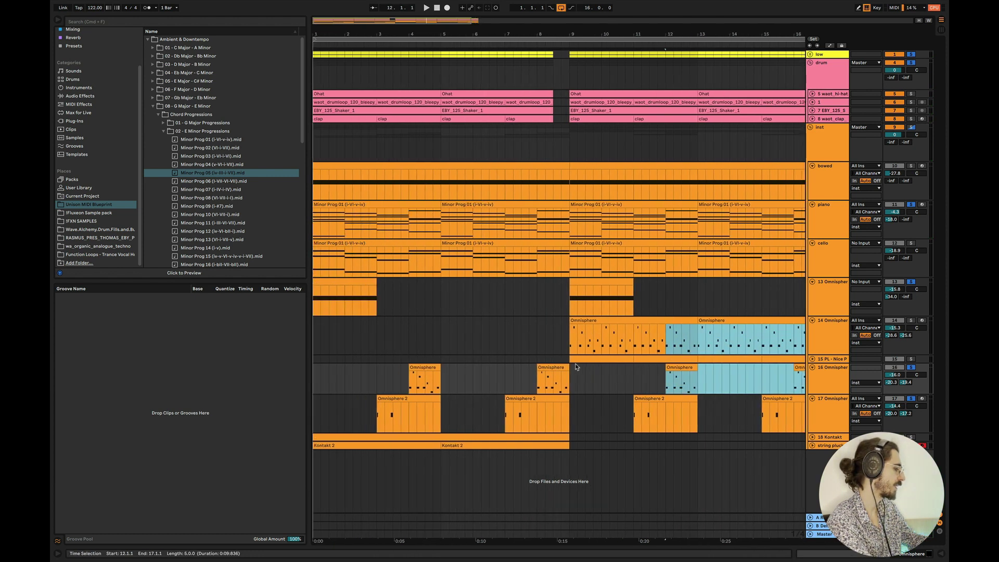
{"action": "scroll", "coordinate": [662, 392], "scroll_direction": "right", "scroll_amount": 1}
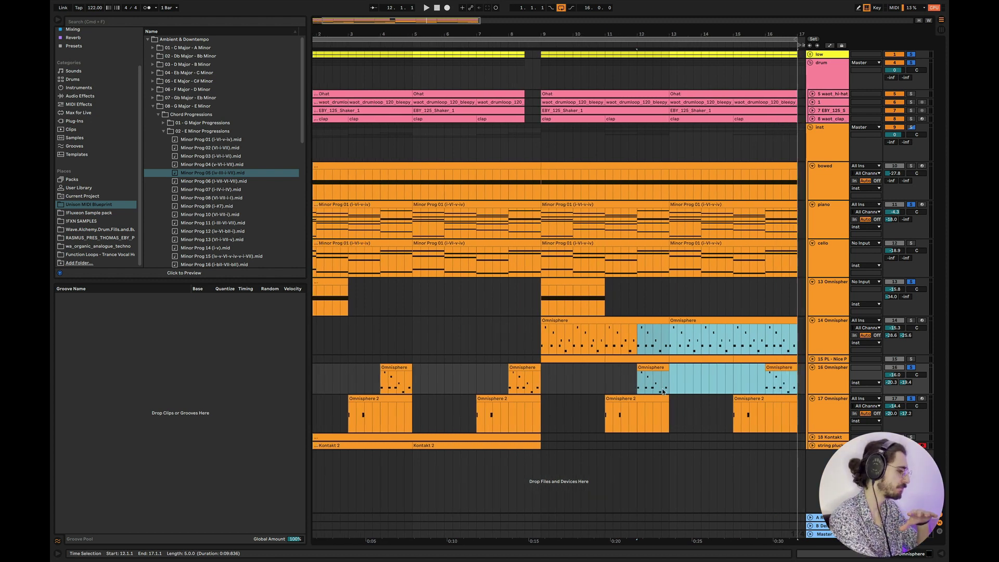
{"action": "scroll", "coordinate": [663, 391], "scroll_direction": "left", "scroll_amount": 2}
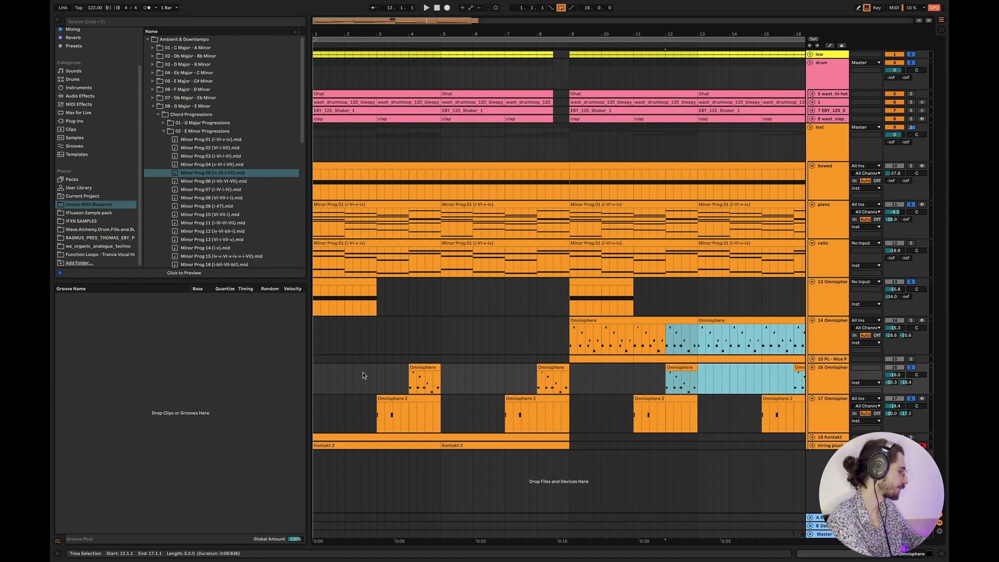
Expand the 18 Kontakt and string pluck tracks and solo the 18 Kontakt track.
{"action": "left_click", "coordinate": [315, 382]}
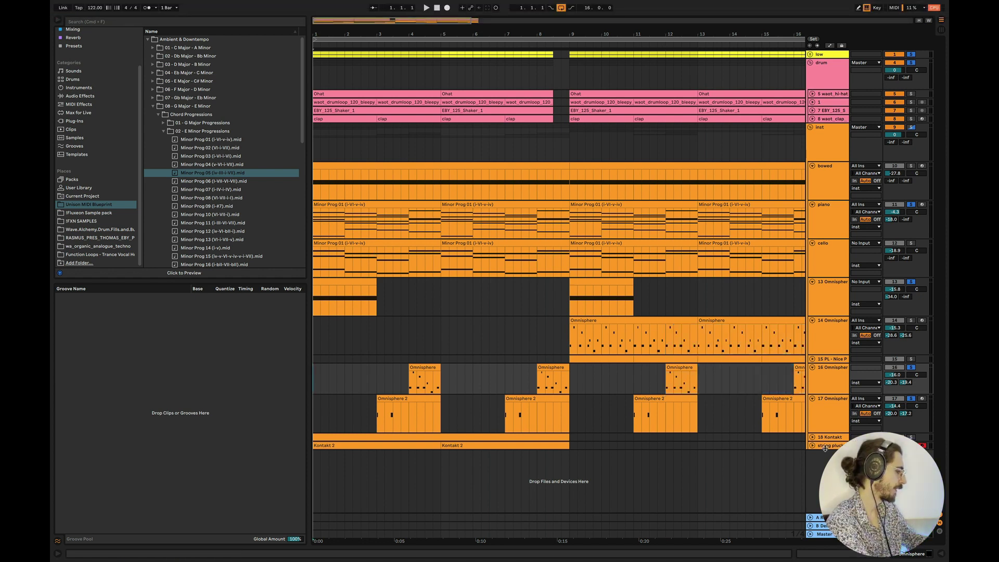
{"action": "left_click", "coordinate": [812, 438]}
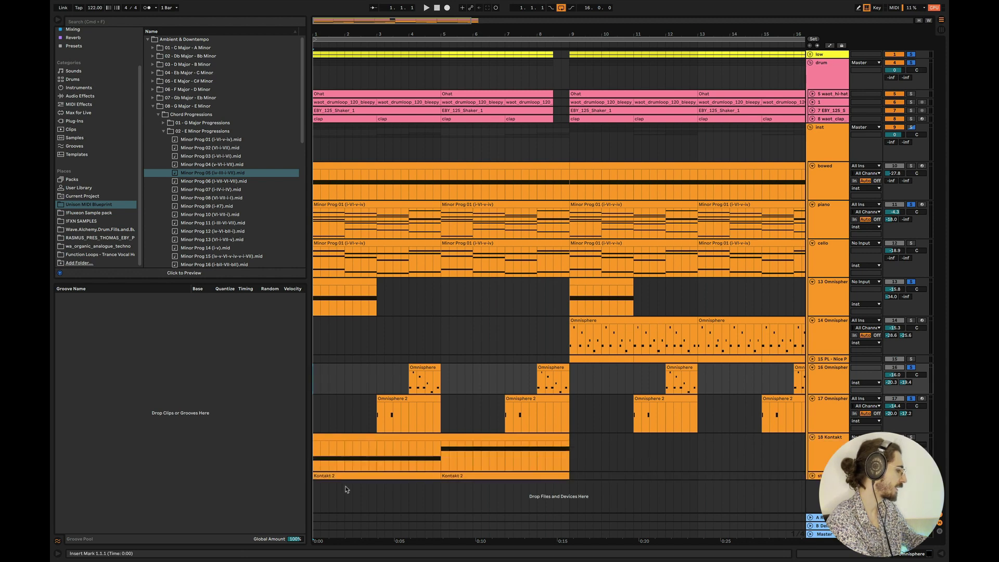
{"action": "left_click", "coordinate": [813, 476]}
{"action": "scroll", "coordinate": [471, 459], "scroll_direction": "up", "scroll_amount": 4}
{"action": "left_click_drag", "start_coordinate": [401, 473], "coordinate": [471, 457]}
{"action": "left_click", "coordinate": [911, 422]}
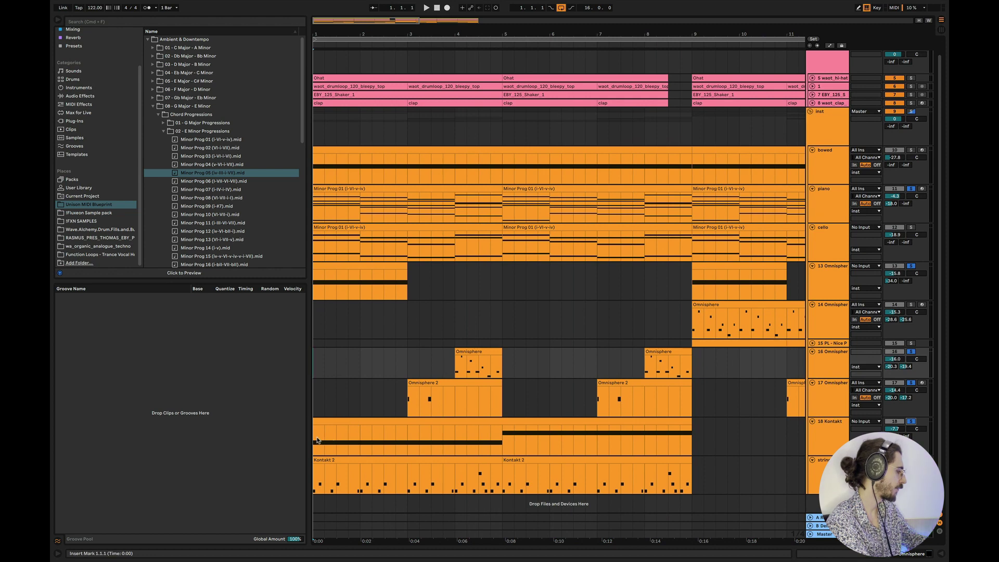
Show the 18 Kontakt track's device chain, close it, and open the Kontakt and string pluck clips in the note editor.
{"action": "left_click", "coordinate": [318, 441]}
{"action": "double_click", "coordinate": [823, 436]}
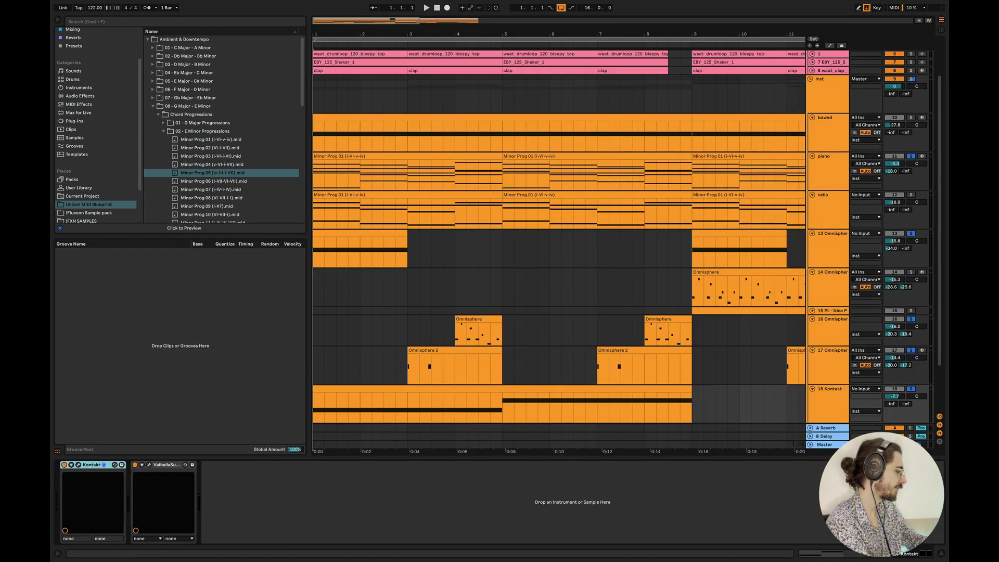
{"action": "left_click", "coordinate": [942, 556]}
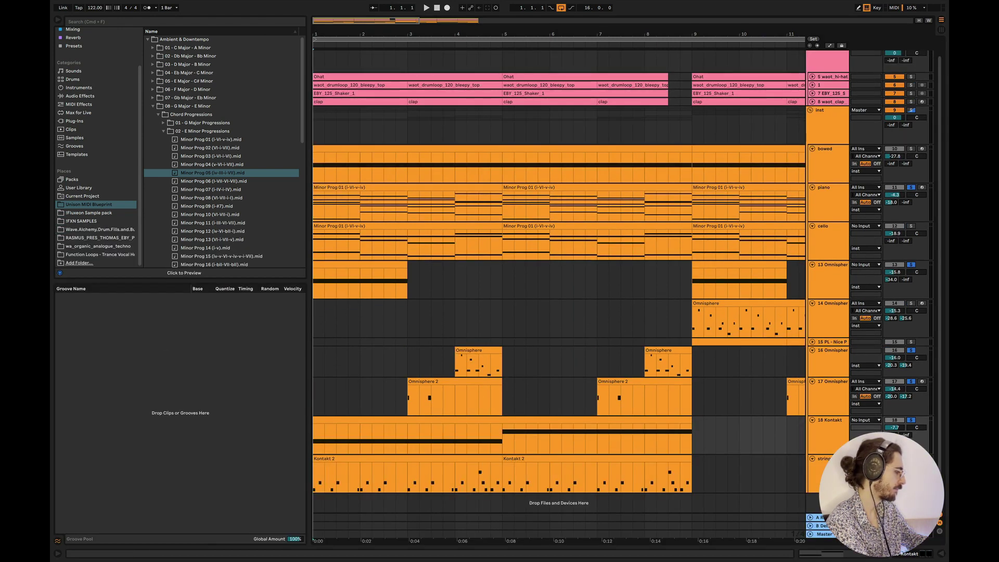
{"action": "double_click", "coordinate": [317, 403]}
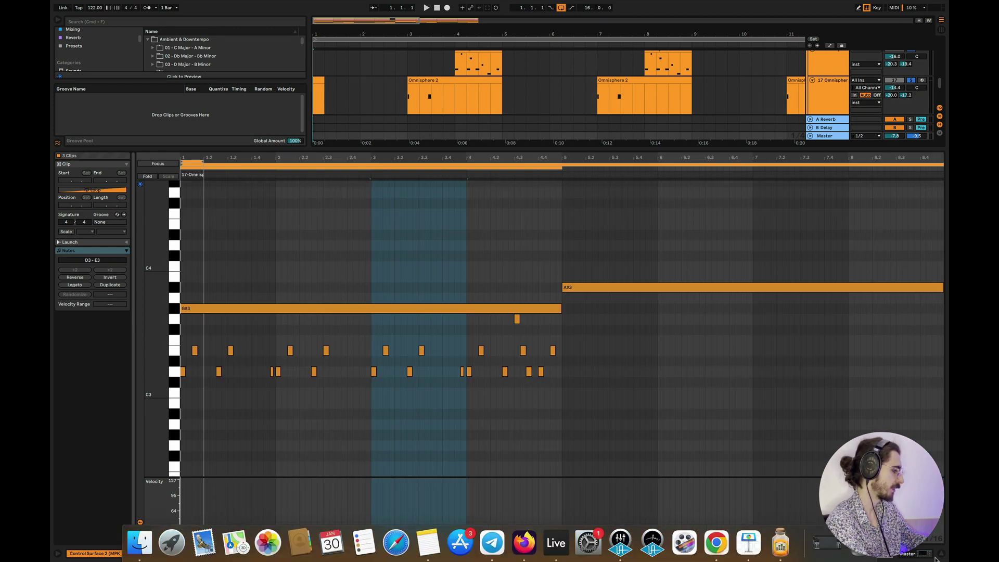
Close the note editor and play the soloed instrument tracks from bar 1.
{"action": "left_click", "coordinate": [935, 559]}
{"action": "left_click", "coordinate": [316, 388]}
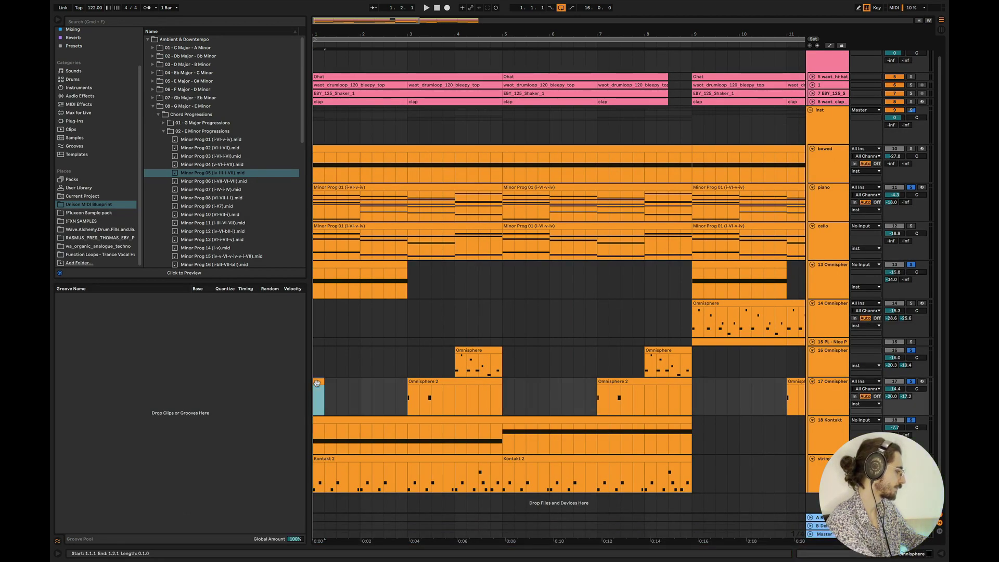
{"action": "left_click", "coordinate": [315, 389]}
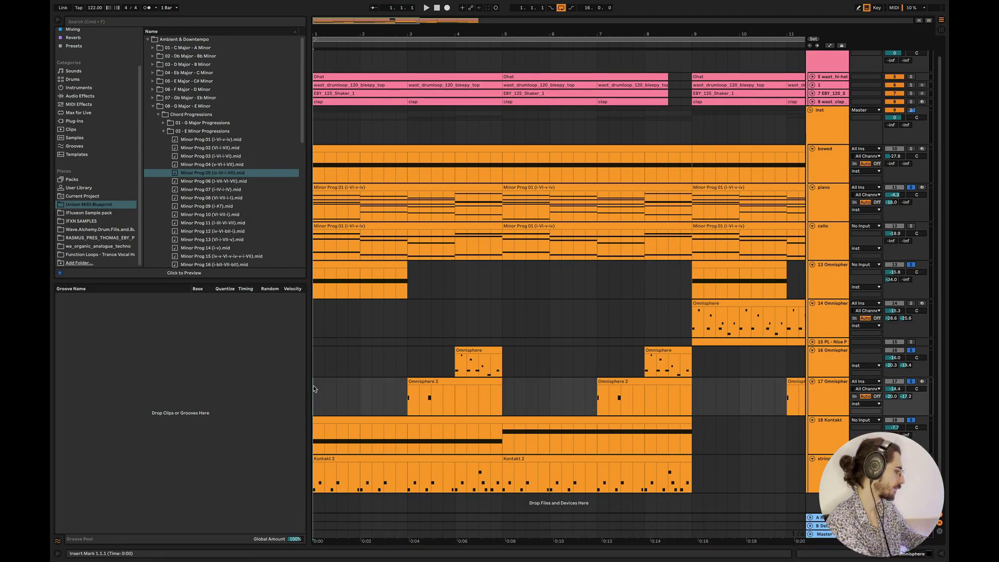
{"action": "key", "text": "space"}
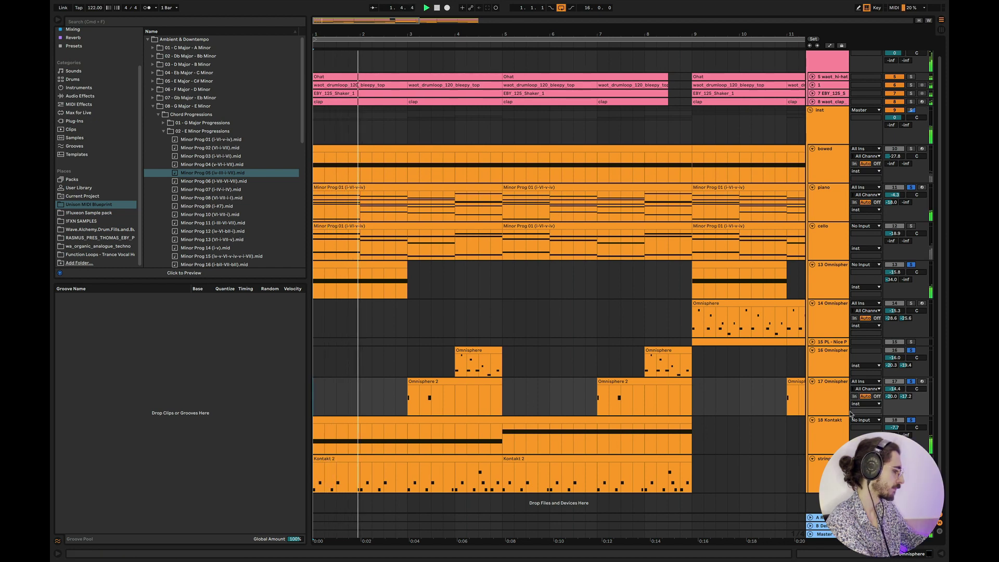
Show the 18 Kontakt track's device chain, view its ValhallaSupermassive reverb settings, and close the plug-in window.
{"action": "double_click", "coordinate": [832, 431]}
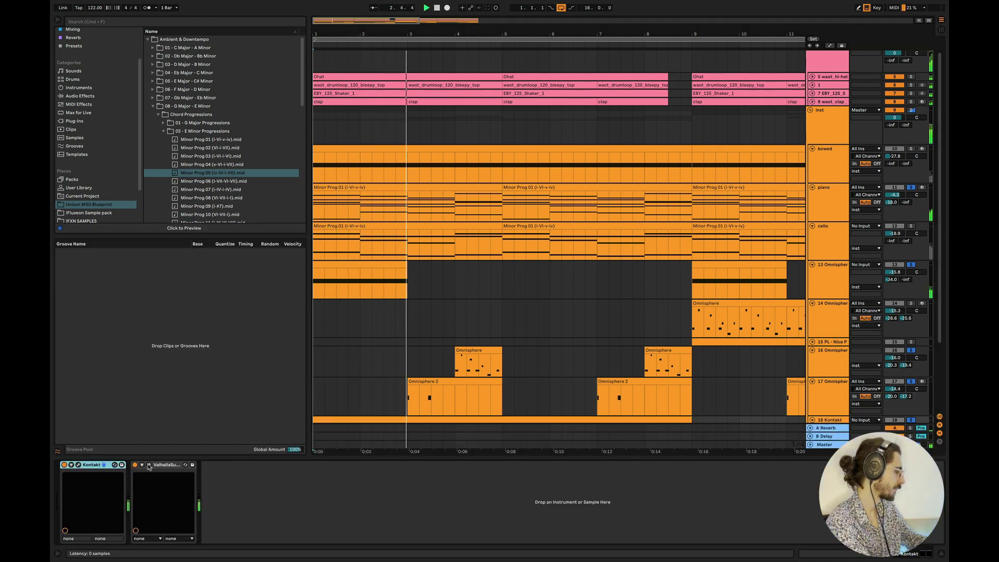
{"action": "left_click", "coordinate": [149, 465]}
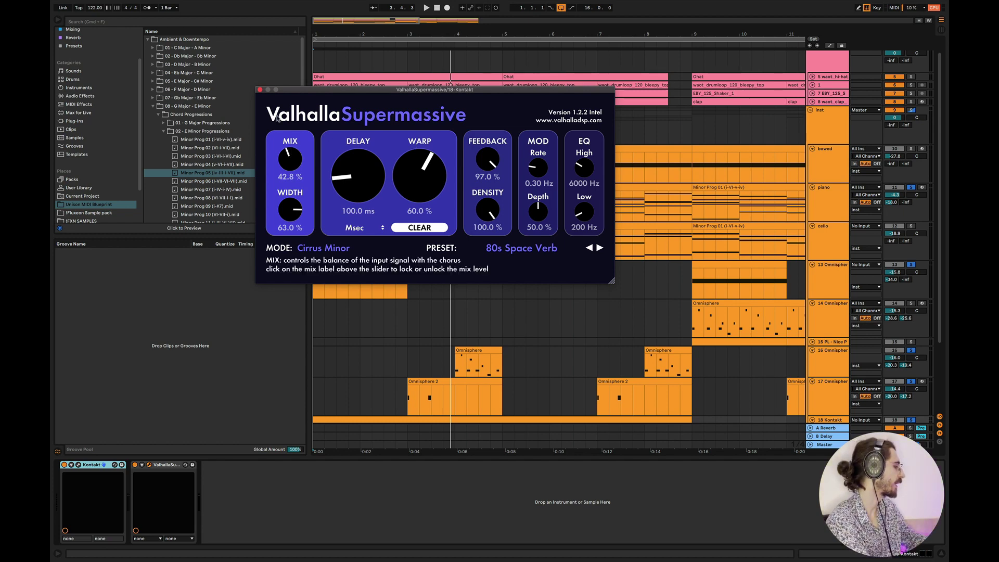
{"action": "left_click", "coordinate": [260, 90]}
Replay the soloed instrument layers from bar 1 on the 17 Omnisphere track.
{"action": "scroll", "coordinate": [393, 253], "scroll_direction": "down", "scroll_amount": 5}
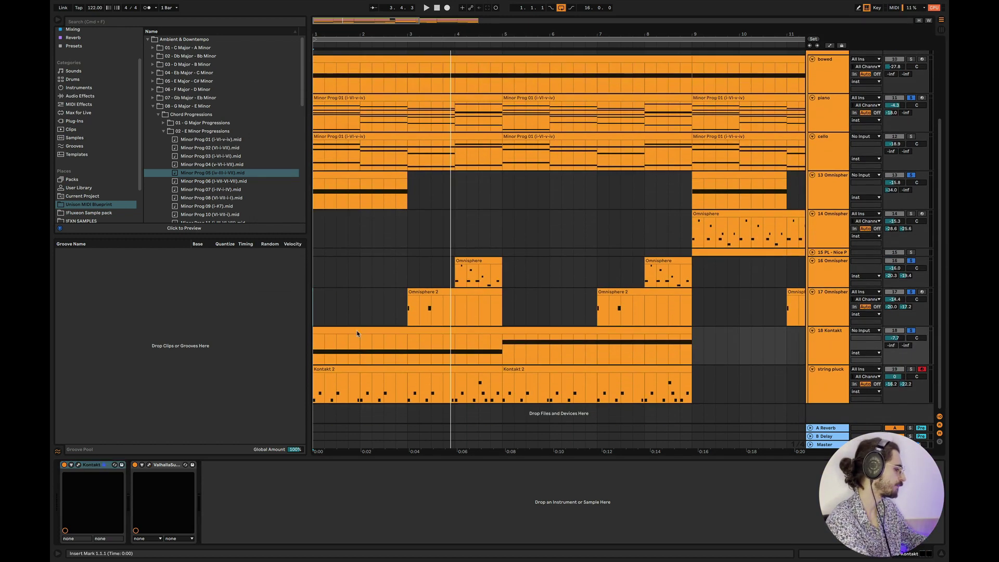
{"action": "left_click", "coordinate": [321, 325]}
{"action": "key", "text": "space"}
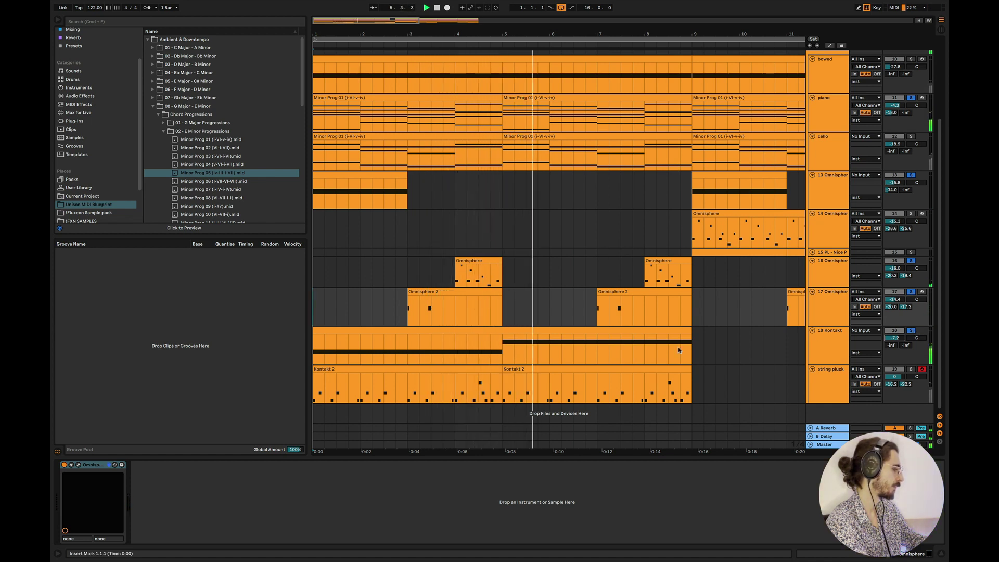
Select the first clip on the 16 Omnisphere track and examine how it lines up with the surrounding instrument clips.
{"action": "left_click", "coordinate": [473, 261]}
{"action": "key", "text": "space"}
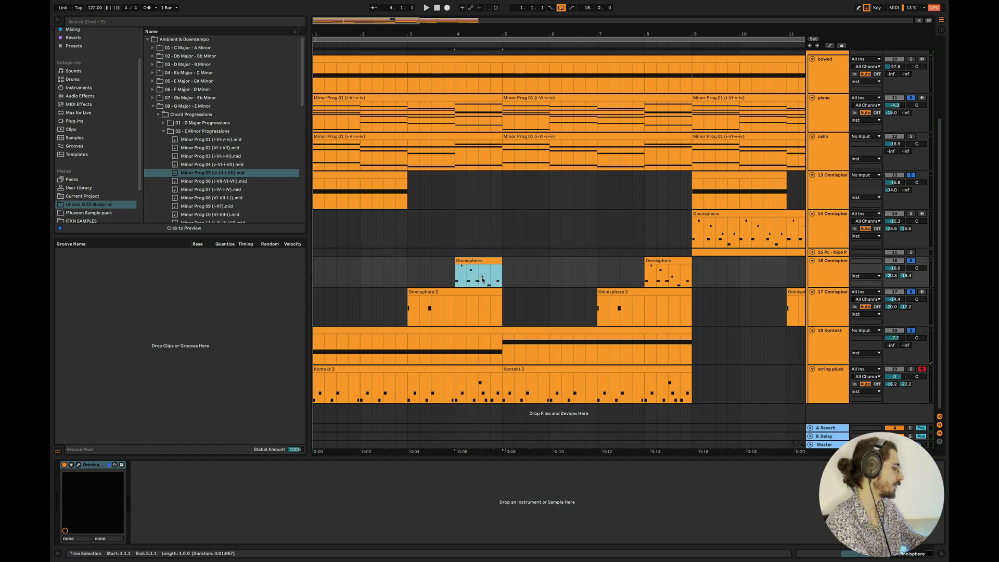
{"action": "scroll", "coordinate": [558, 275], "scroll_direction": "down", "scroll_amount": 2}
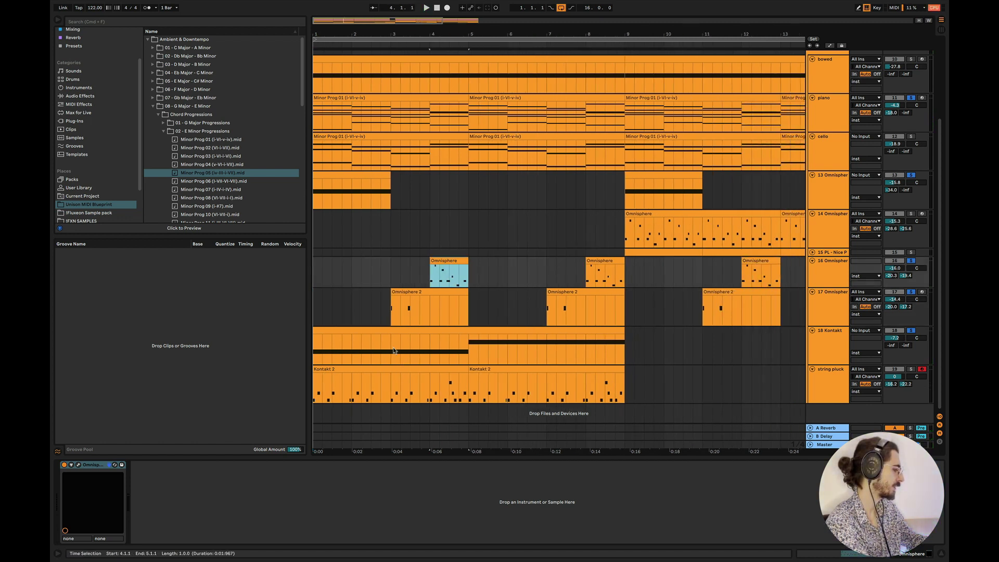
{"action": "scroll", "coordinate": [397, 352], "scroll_direction": "up", "scroll_amount": 8}
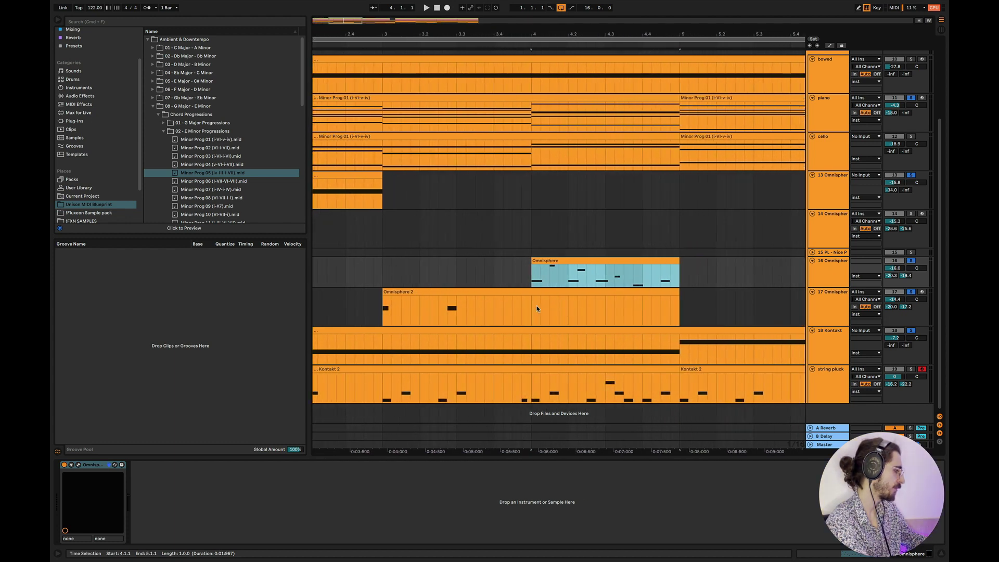
{"action": "scroll", "coordinate": [538, 292], "scroll_direction": "down", "scroll_amount": 3}
{"action": "scroll", "coordinate": [537, 291], "scroll_direction": "down", "scroll_amount": 4}
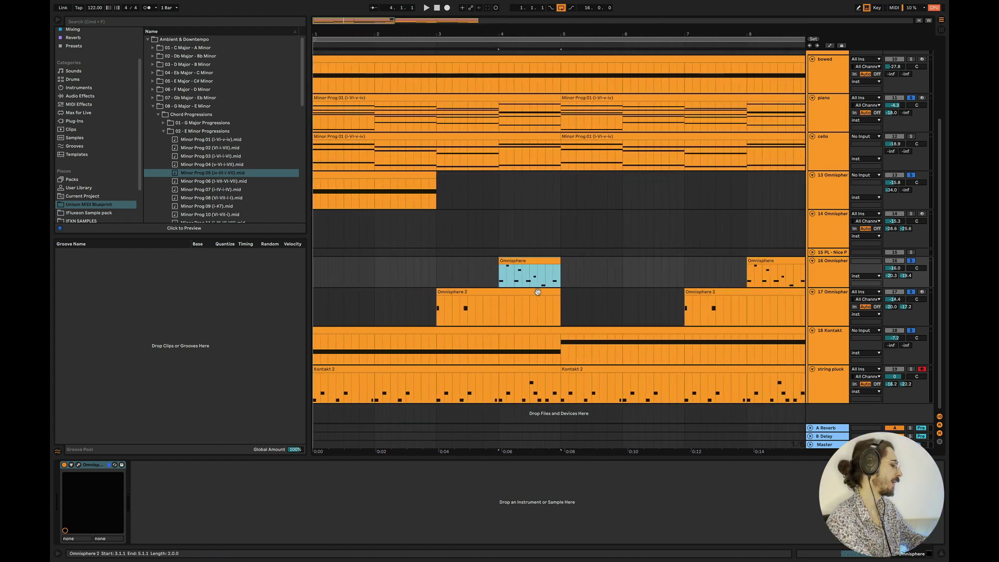
{"action": "scroll", "coordinate": [515, 295], "scroll_direction": "up", "scroll_amount": 3}
{"action": "scroll", "coordinate": [515, 296], "scroll_direction": "up", "scroll_amount": 1}
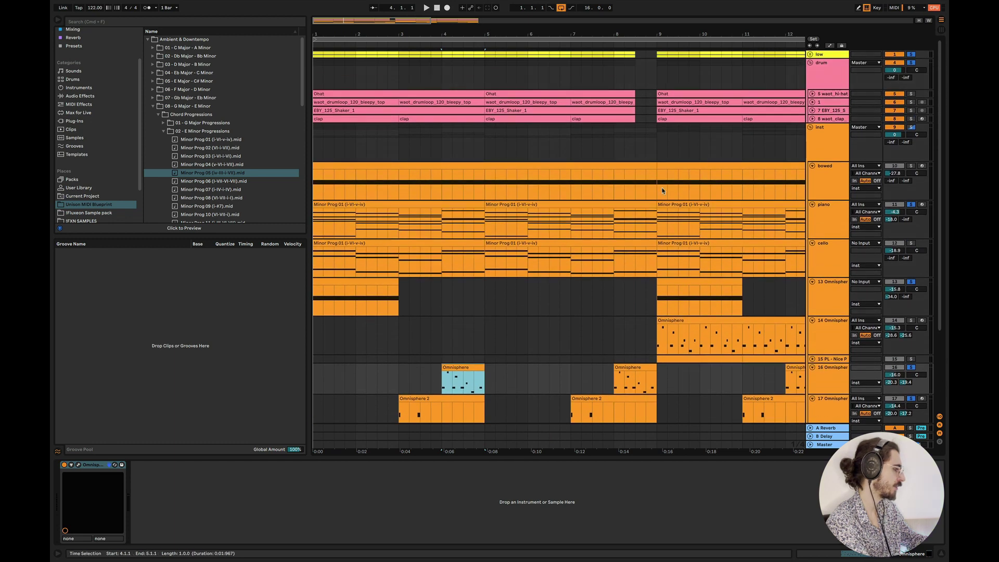
{"action": "scroll", "coordinate": [456, 340], "scroll_direction": "down", "scroll_amount": 5}
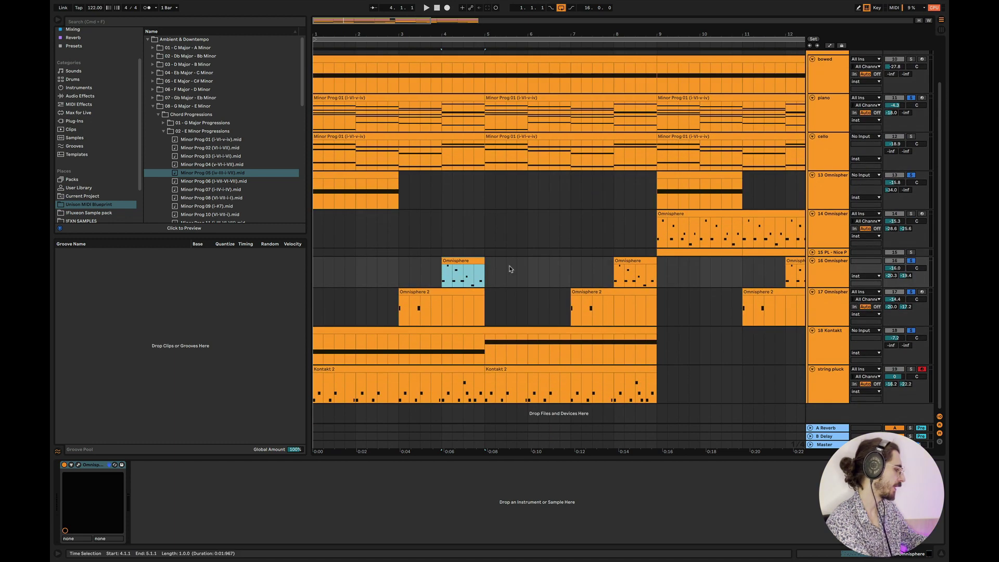
Solo the string pluck track, open its first Kontakt 2 clip in the note editor, and play it from bar 1.
{"action": "left_click", "coordinate": [322, 396]}
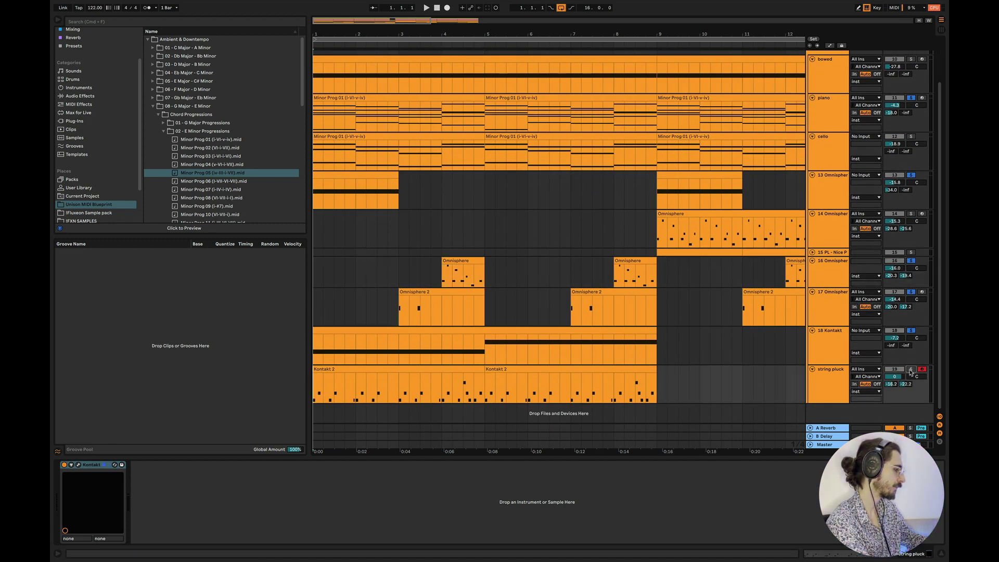
{"action": "double_click", "coordinate": [453, 368]}
{"action": "key", "text": "space"}
{"action": "left_click", "coordinate": [405, 339]}
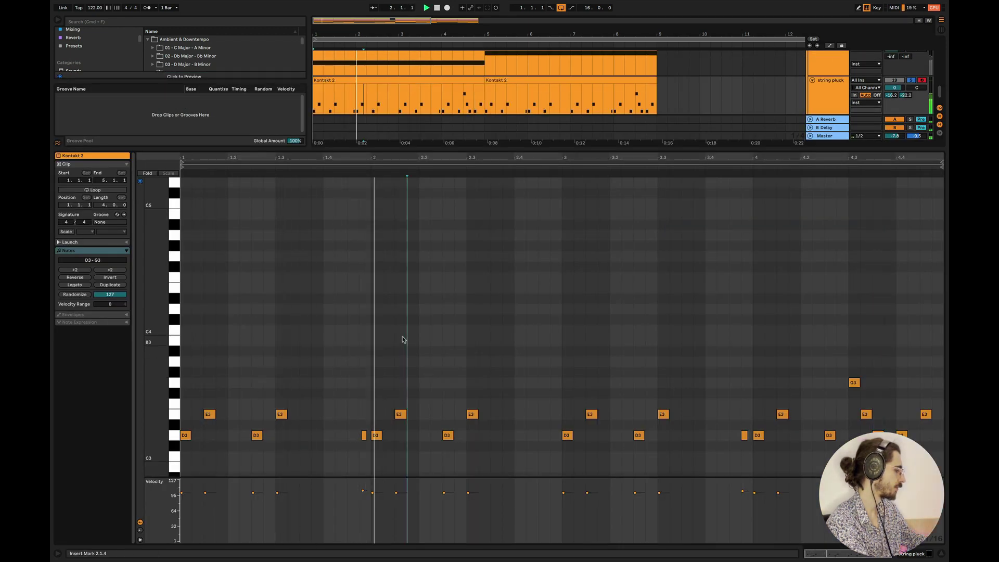
Set the short D3 note just before bar 2 to velocity 91 and replay the plucked pattern, marking positions through bar 4.
{"action": "left_click", "coordinate": [364, 435]}
{"action": "key", "text": "space"}
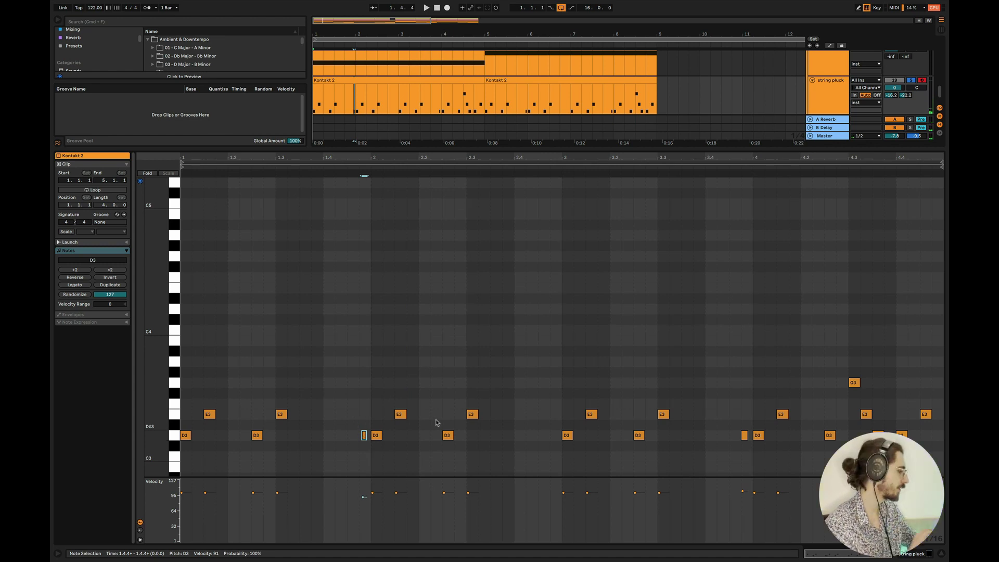
{"action": "key", "text": "space"}
{"action": "left_click", "coordinate": [466, 390]}
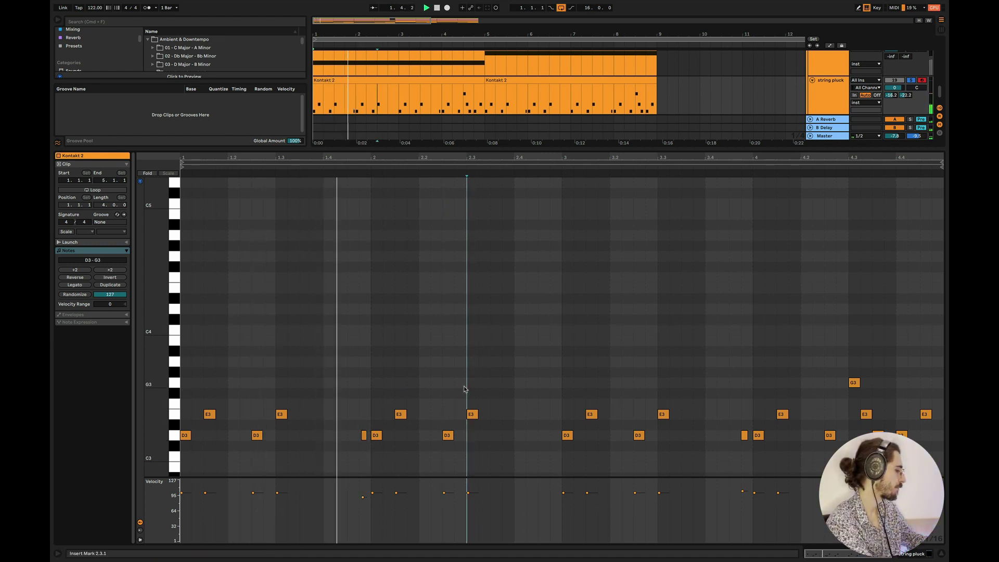
{"action": "left_click", "coordinate": [504, 385]}
{"action": "left_click", "coordinate": [603, 370]}
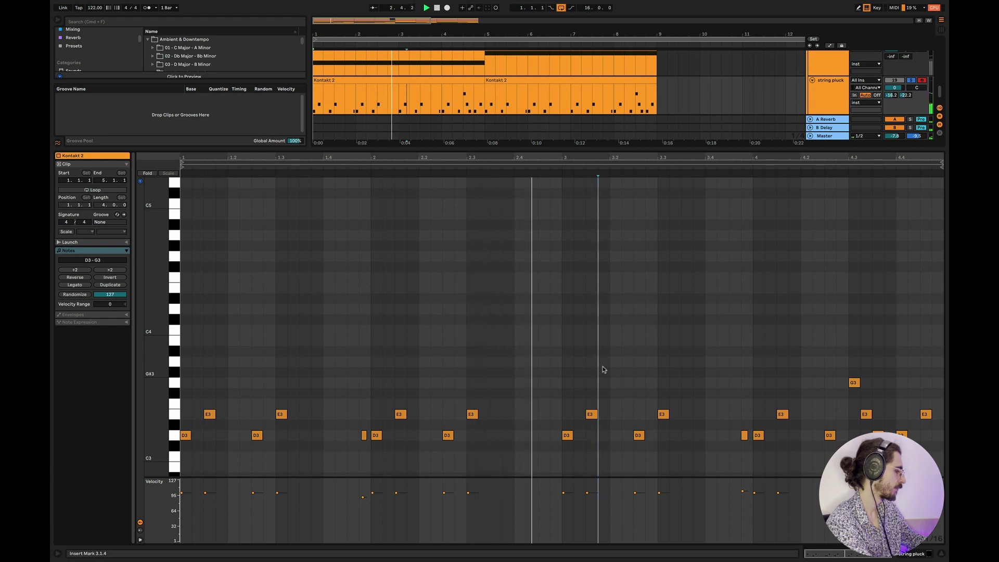
{"action": "left_click", "coordinate": [694, 346]}
{"action": "left_click", "coordinate": [788, 331]}
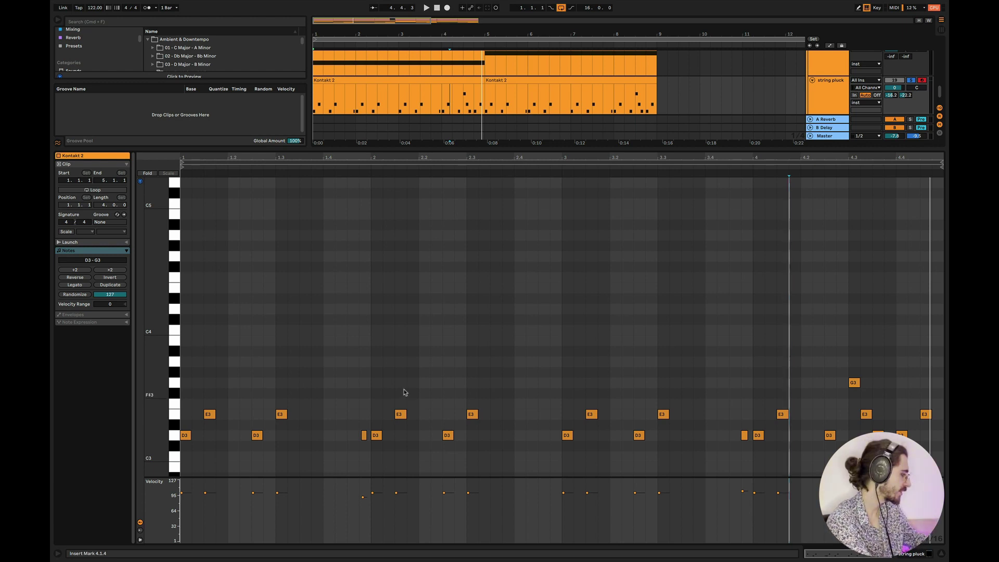
Highlight the short D3 notes leading into bars 2 and 4 and the closing group of D3 and E3 notes in bar 4.
{"action": "left_click", "coordinate": [364, 436]}
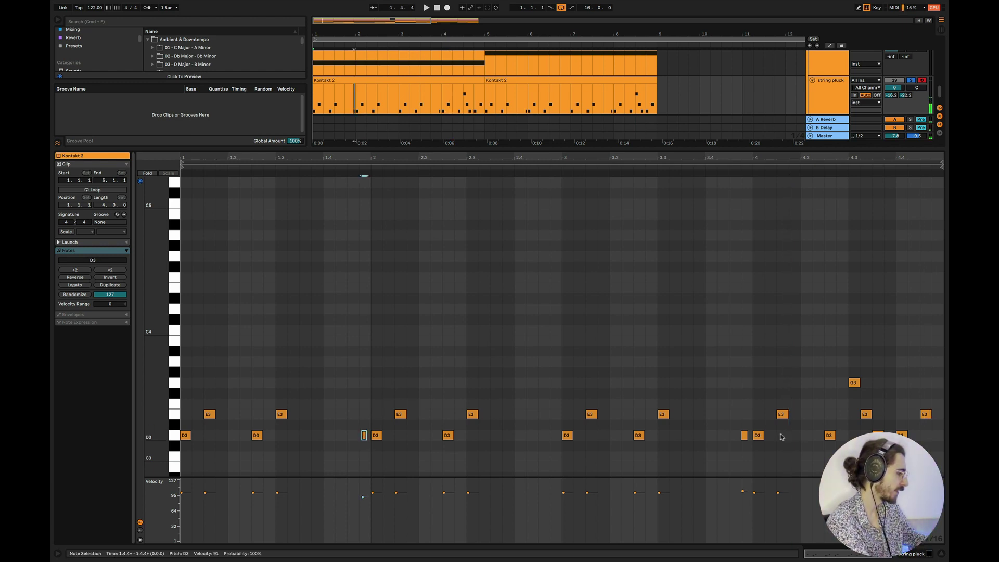
{"action": "left_click", "coordinate": [744, 438]}
{"action": "left_click_drag", "start_coordinate": [871, 396], "coordinate": [929, 440]}
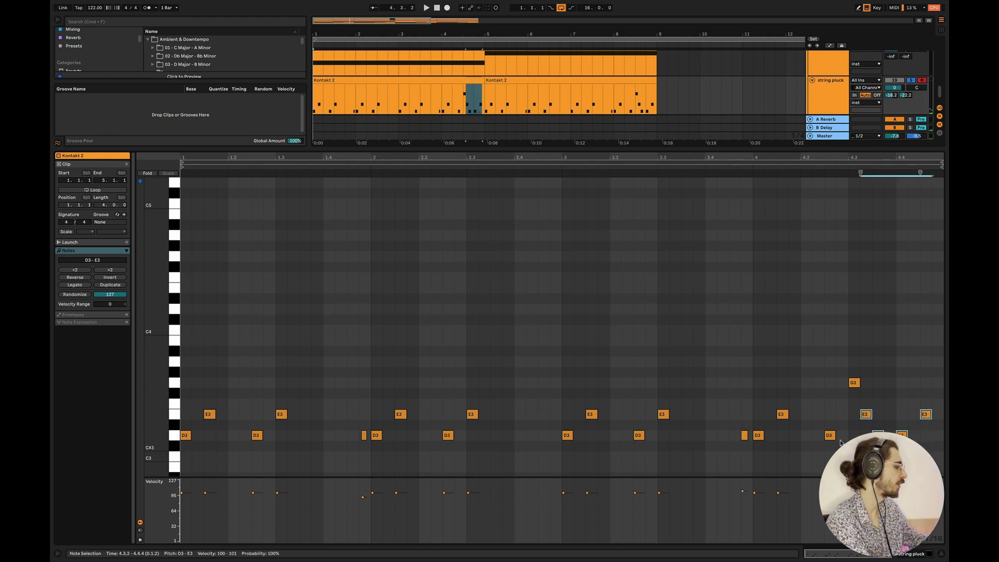
{"action": "left_click", "coordinate": [876, 424]}
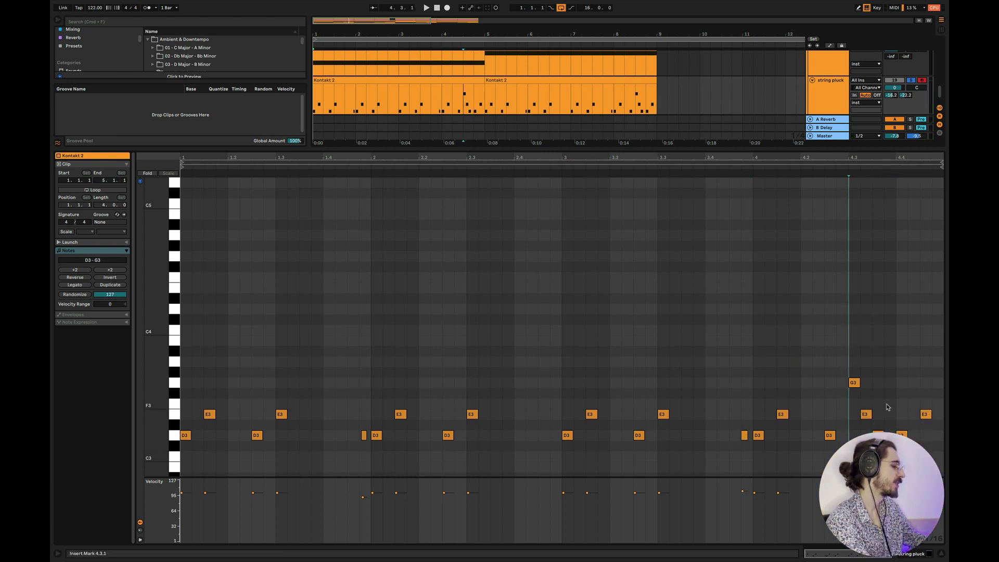
Close the note editor, select the first string pluck clip, and unsolo the string pluck track.
{"action": "left_click", "coordinate": [941, 555]}
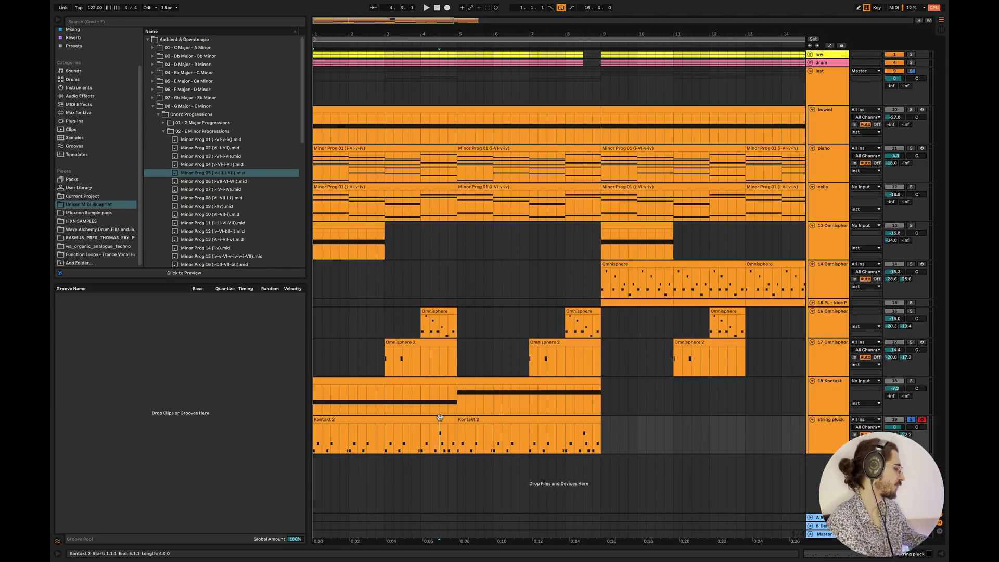
{"action": "left_click", "coordinate": [440, 418]}
{"action": "left_click", "coordinate": [911, 419]}
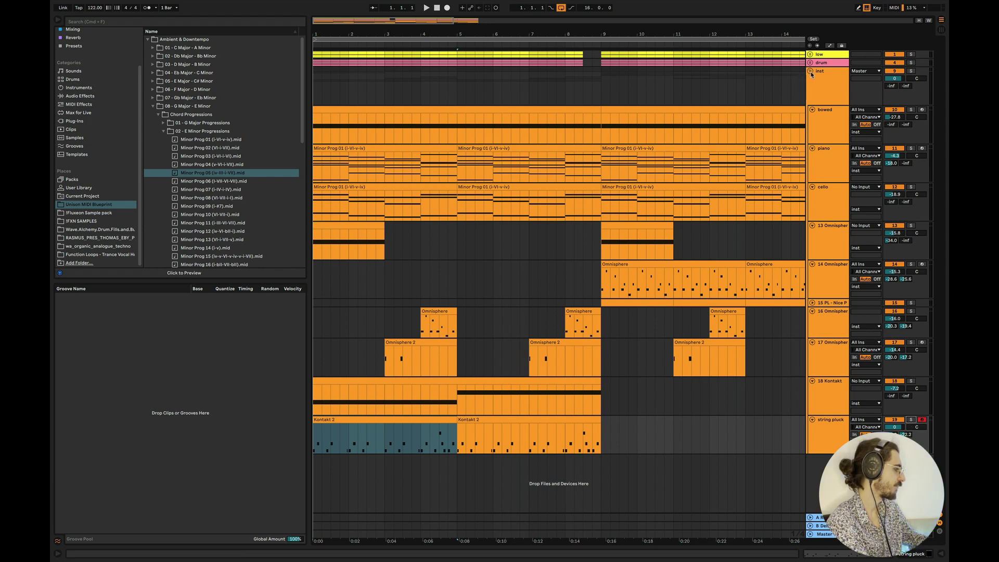
{"action": "left_click", "coordinate": [811, 71]}
{"action": "left_click", "coordinate": [317, 82]}
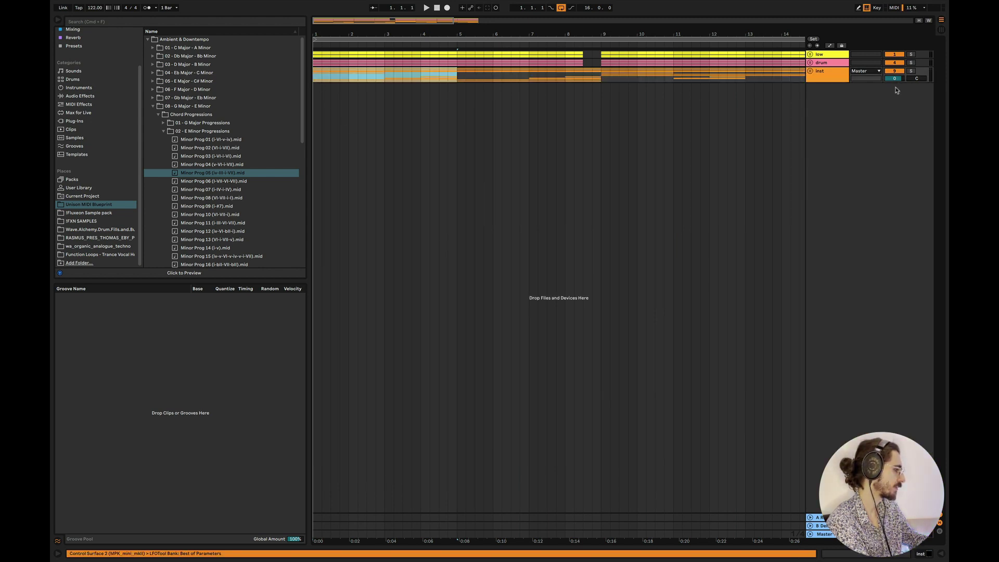
{"action": "left_click", "coordinate": [811, 72]}
Play the full mix from bar 1, select the first 16 Omnisphere clip, and stop playback.
{"action": "left_click", "coordinate": [317, 273]}
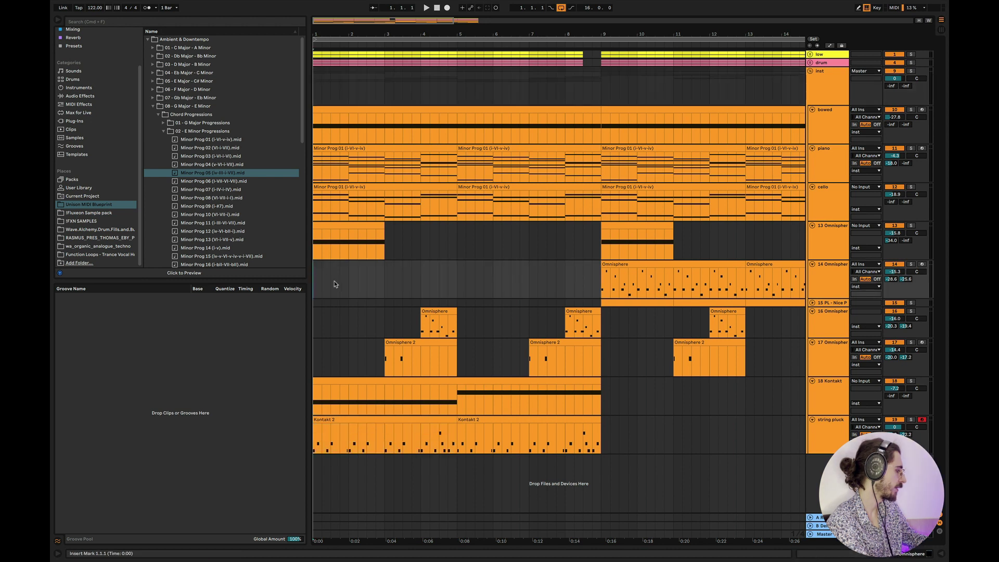
{"action": "key", "text": "space"}
{"action": "scroll", "coordinate": [419, 307], "scroll_direction": "up", "scroll_amount": 3}
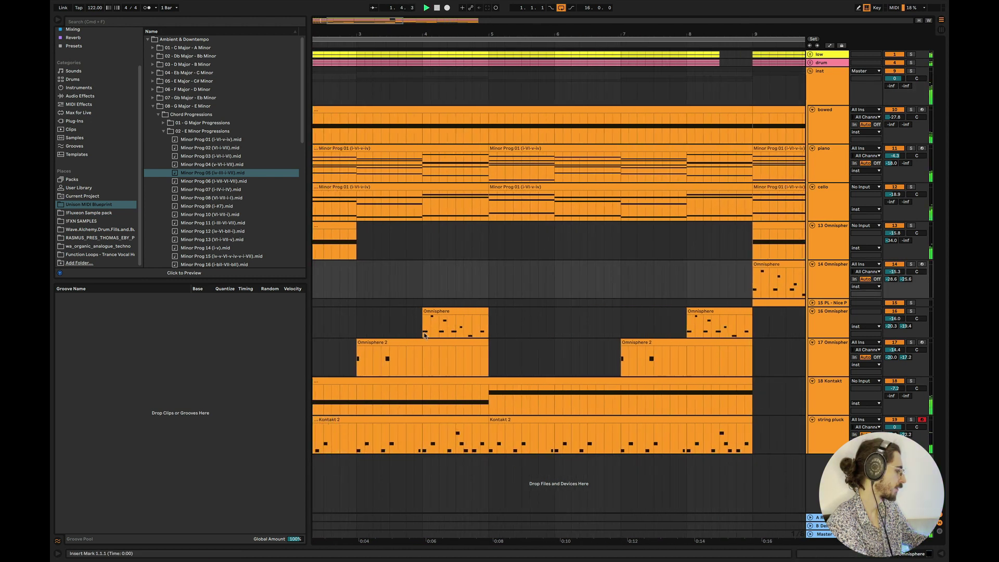
{"action": "left_click", "coordinate": [450, 311]}
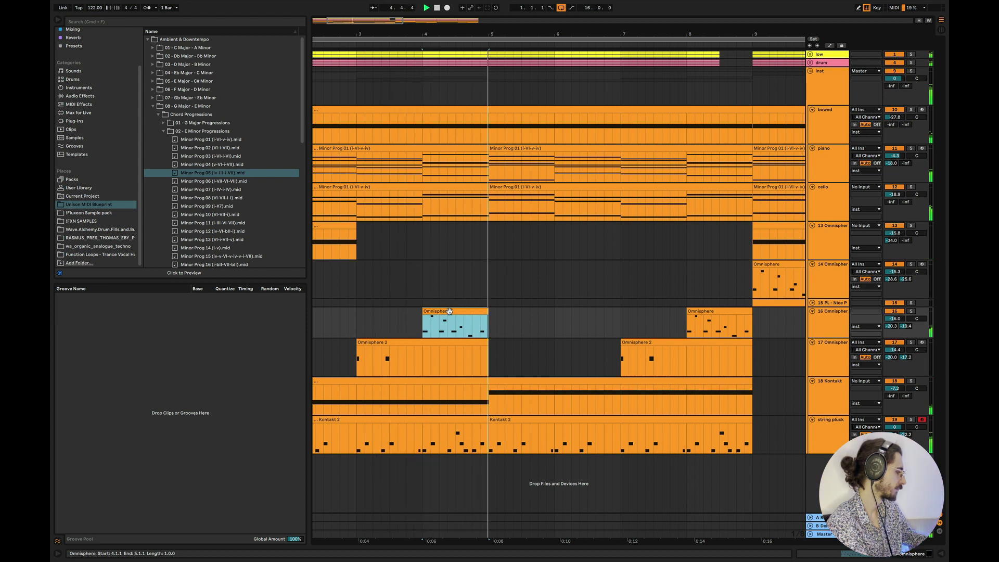
{"action": "scroll", "coordinate": [450, 312], "scroll_direction": "down", "scroll_amount": 2}
{"action": "key", "text": "space"}
{"action": "scroll", "coordinate": [477, 311], "scroll_direction": "down", "scroll_amount": 2}
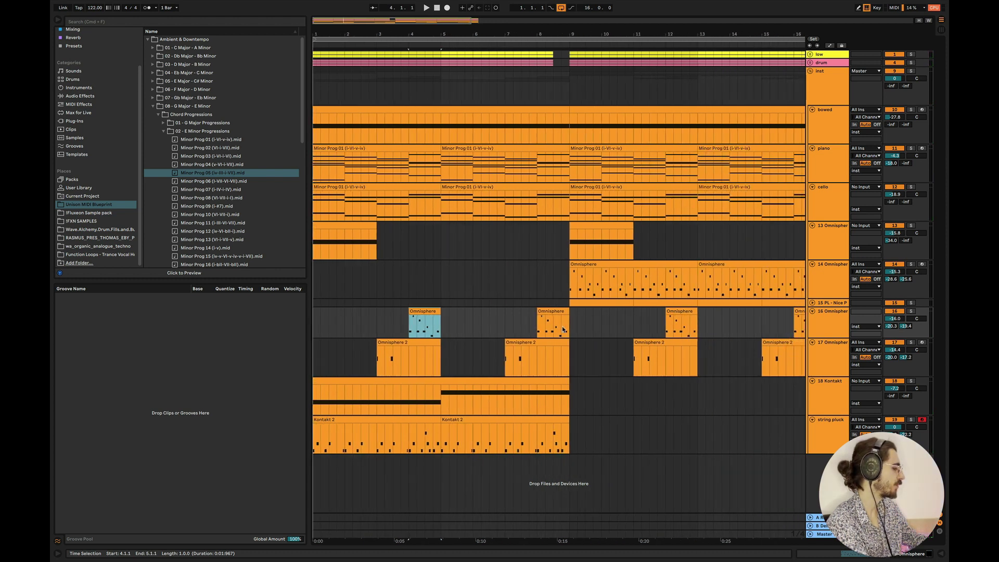
Deactivate the first two clips on the 16 Omnisphere track and play the mix from bar 1.
{"action": "left_click_drag", "start_coordinate": [571, 332], "coordinate": [338, 326]}
{"action": "key", "text": "0"}
{"action": "left_click", "coordinate": [337, 325]}
{"action": "left_click", "coordinate": [314, 318]}
{"action": "key", "text": "space"}
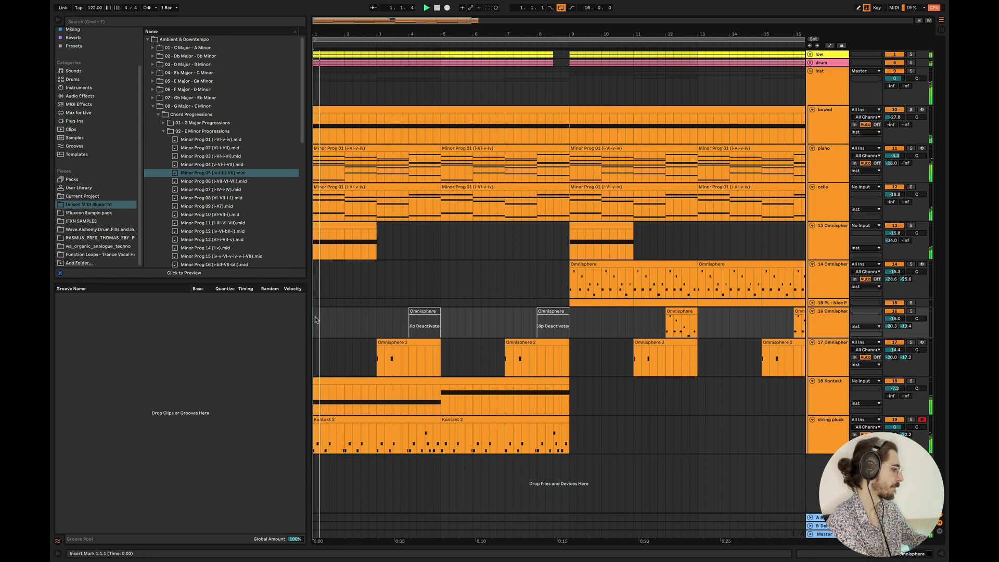
Collapse the inst group's tracks from bowed through 18 Kontakt during playback, leaving string pluck expanded, and follow the mix into bar 9.
{"action": "left_click", "coordinate": [828, 119]}
{"action": "left_click", "coordinate": [812, 110]}
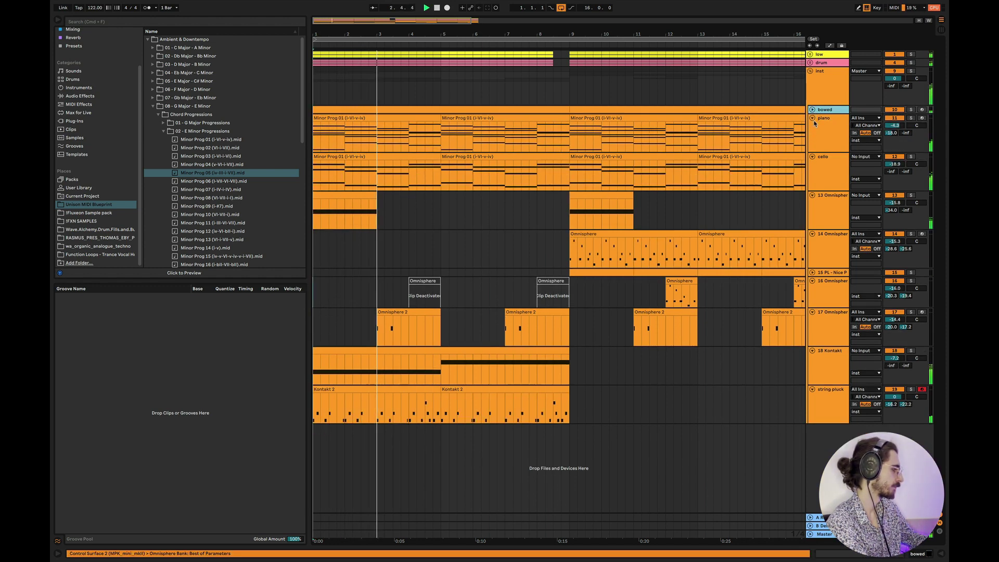
{"action": "left_click", "coordinate": [813, 118]}
{"action": "left_click", "coordinate": [814, 126]}
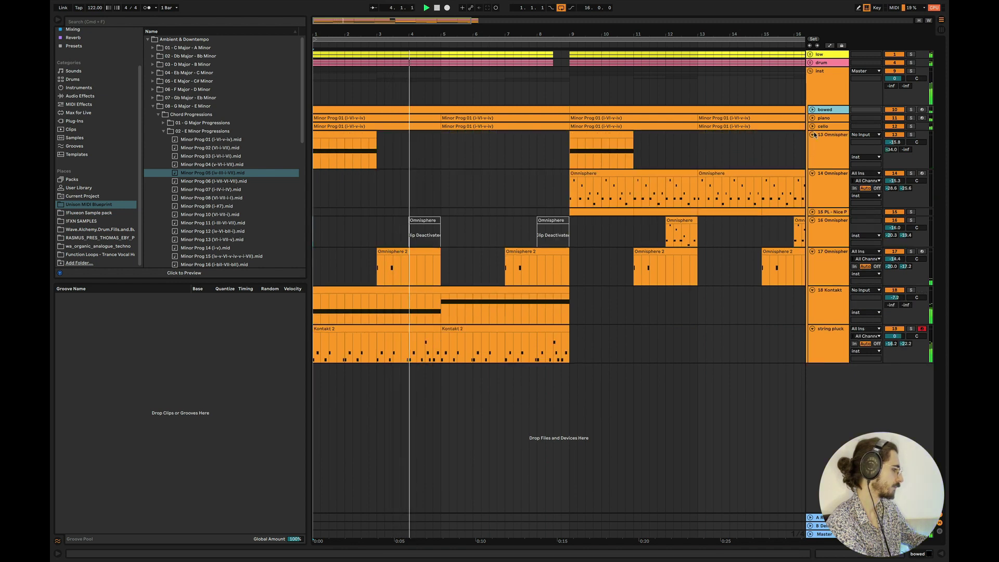
{"action": "left_click", "coordinate": [812, 135]}
{"action": "left_click", "coordinate": [813, 143]}
{"action": "left_click", "coordinate": [813, 164]}
{"action": "left_click", "coordinate": [813, 160]}
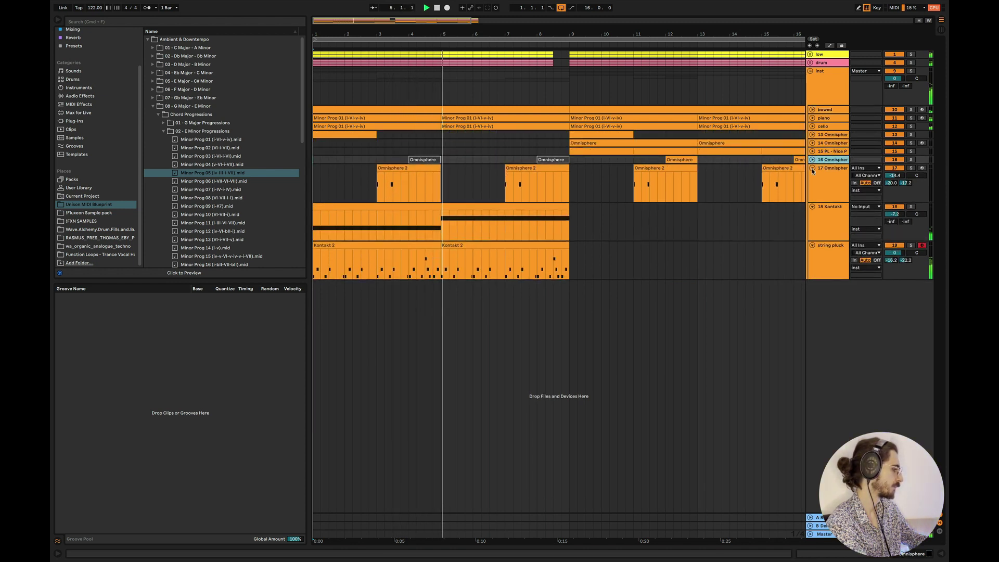
{"action": "left_click", "coordinate": [813, 168]}
{"action": "left_click", "coordinate": [813, 177]}
{"action": "scroll", "coordinate": [568, 183], "scroll_direction": "right", "scroll_amount": 2}
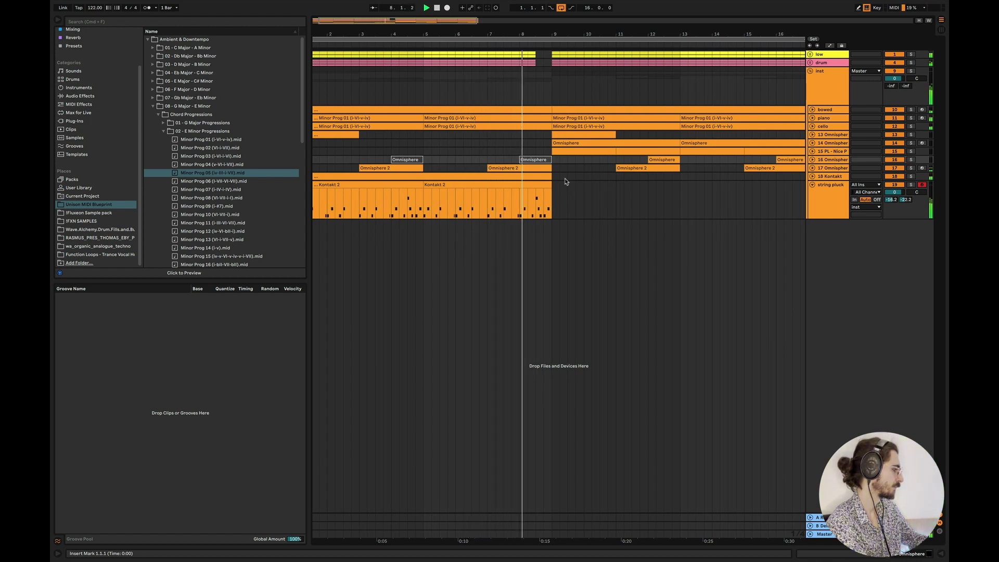
{"action": "scroll", "coordinate": [585, 211], "scroll_direction": "right", "scroll_amount": 2}
{"action": "scroll", "coordinate": [585, 212], "scroll_direction": "right", "scroll_amount": 3}
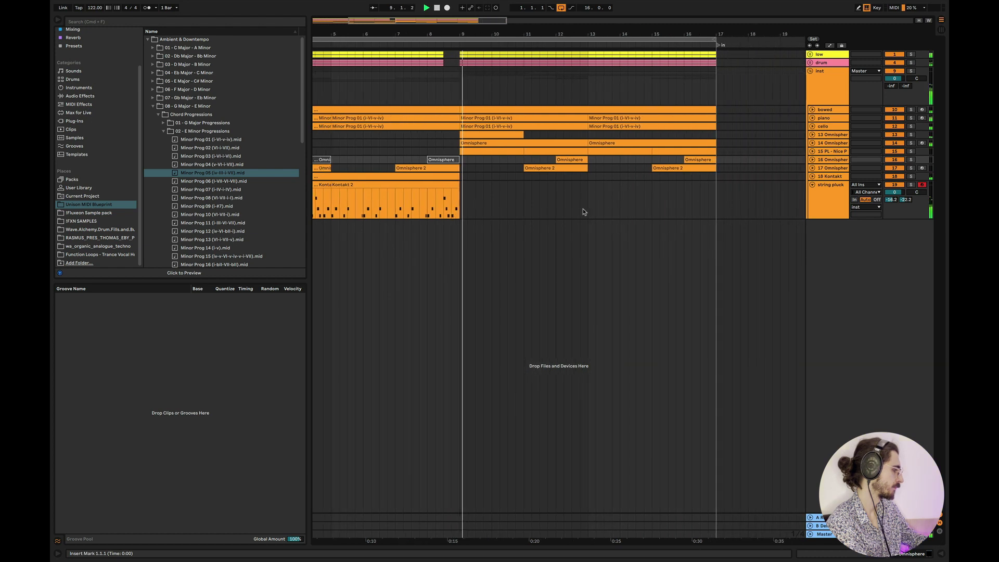
Stop playback, expand the cello, 15 PL and 14 Omnisphere tracks, and set the insert marker at bar 9.
{"action": "key", "text": "space"}
{"action": "left_click", "coordinate": [812, 126]}
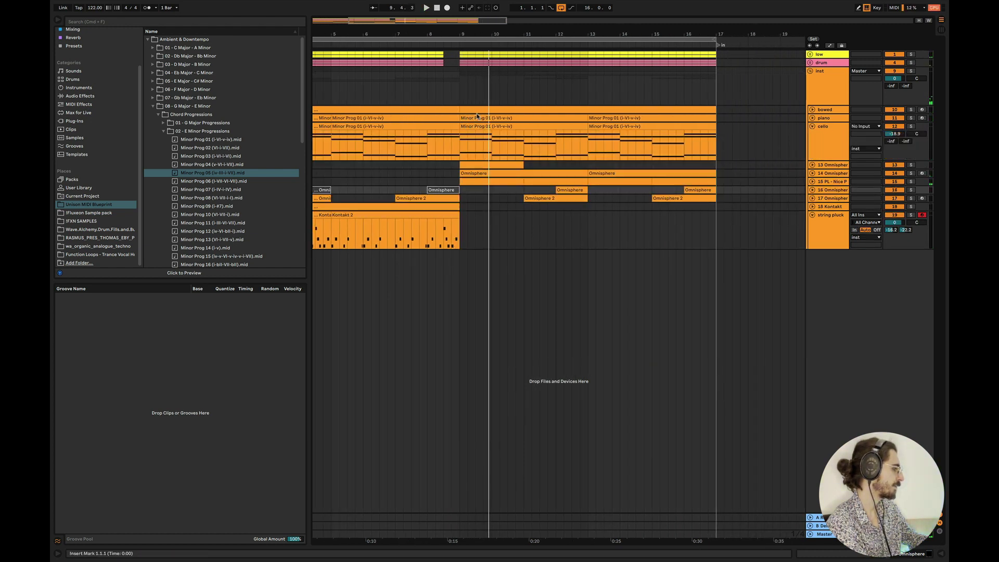
{"action": "left_click", "coordinate": [818, 182]}
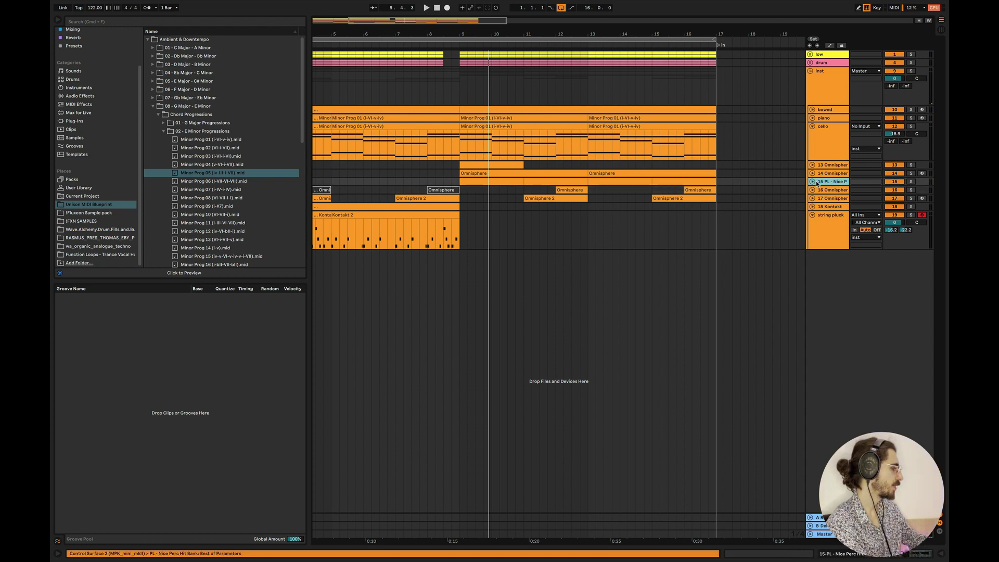
{"action": "left_click", "coordinate": [812, 182]}
{"action": "scroll", "coordinate": [530, 182], "scroll_direction": "up", "scroll_amount": 3}
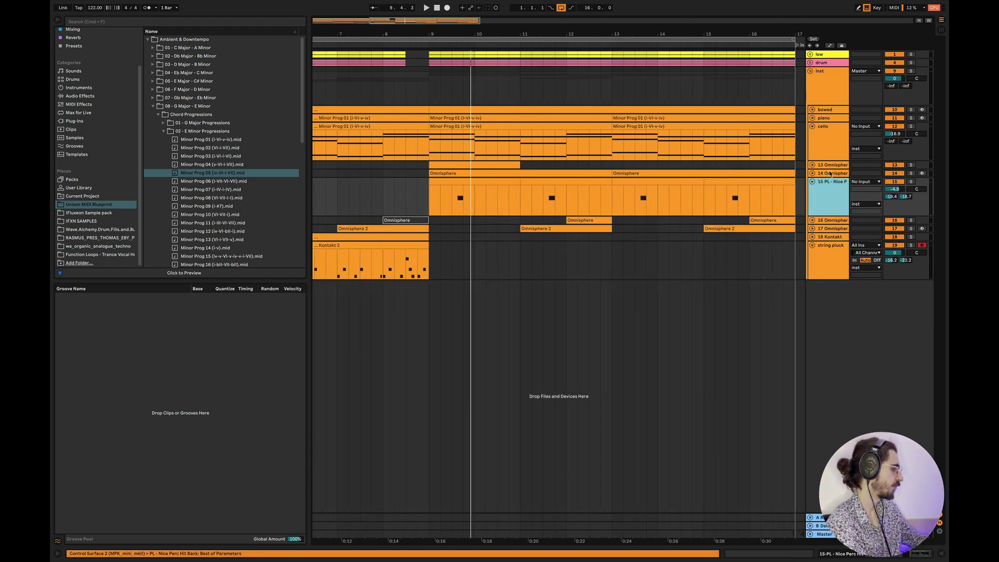
{"action": "left_click", "coordinate": [813, 174]}
{"action": "left_click", "coordinate": [432, 199]}
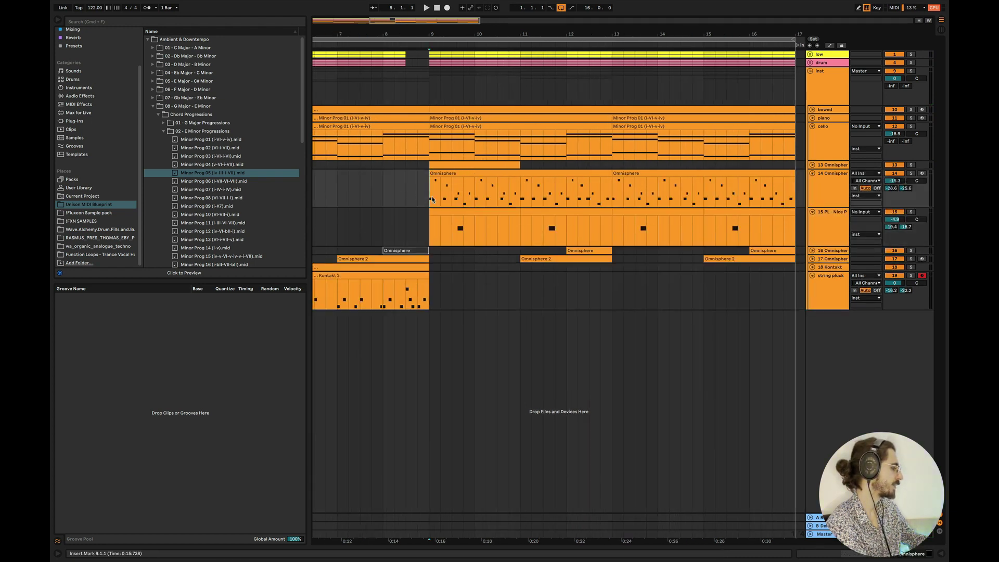
{"action": "key", "text": "x"}
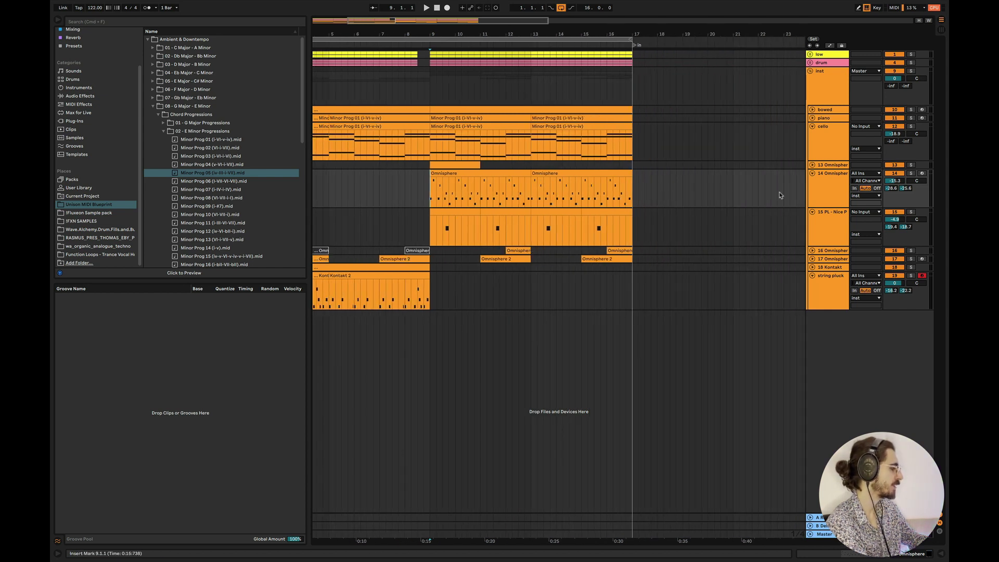
Solo the 14 Omnisphere track, open its first clip's notes, and play the pattern to hear it alone.
{"action": "left_click", "coordinate": [911, 174]}
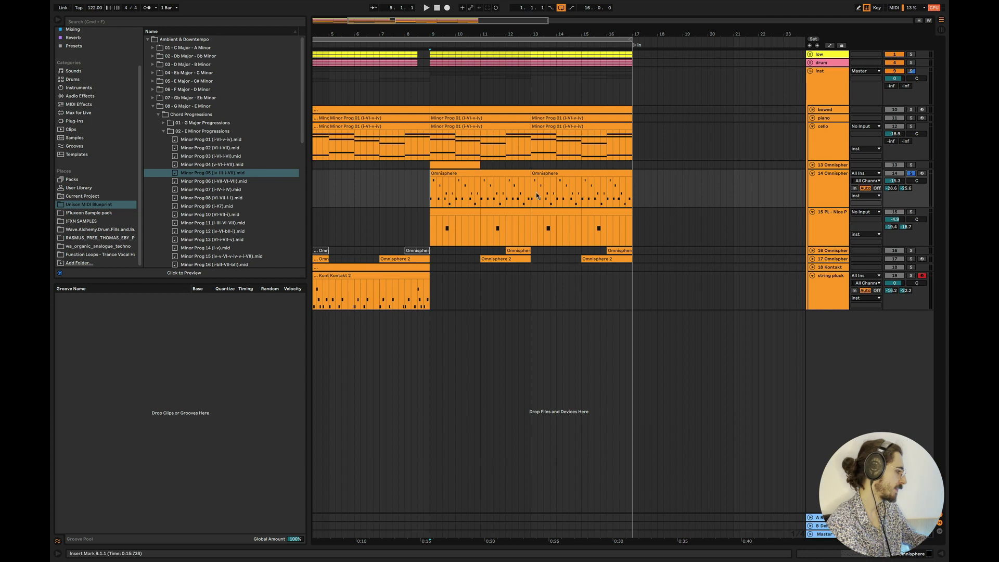
{"action": "double_click", "coordinate": [478, 174]}
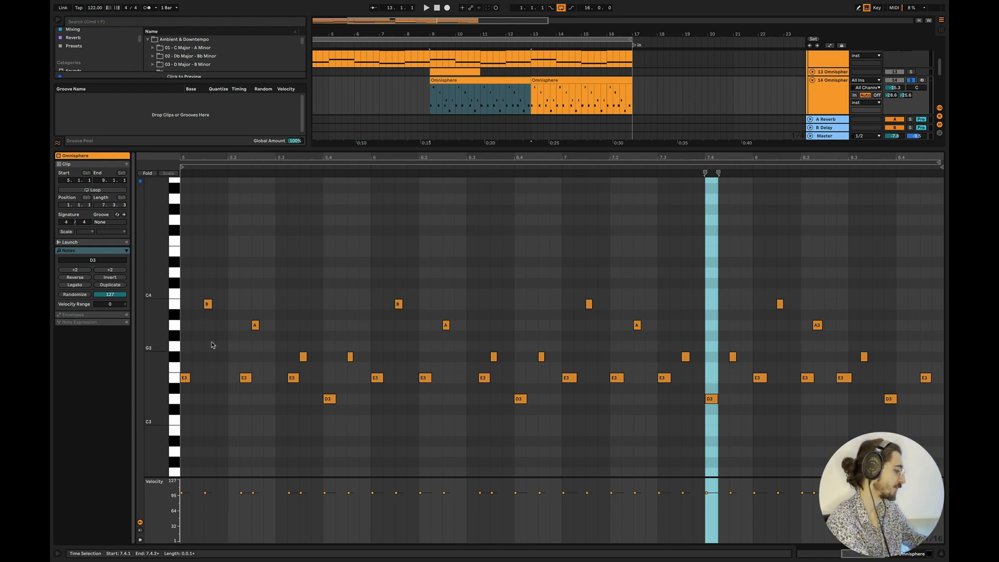
{"action": "left_click", "coordinate": [316, 294]}
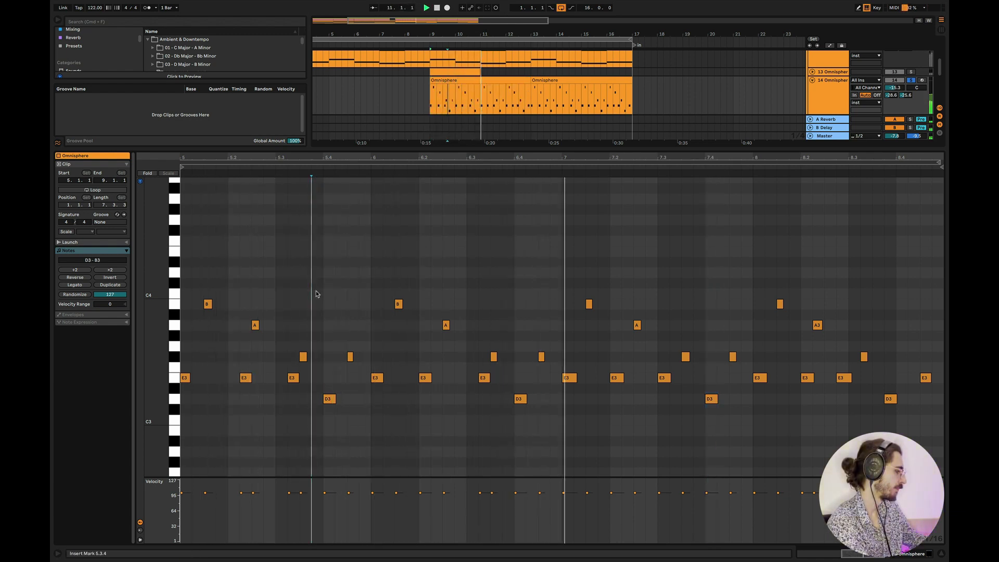
{"action": "left_click", "coordinate": [618, 218]}
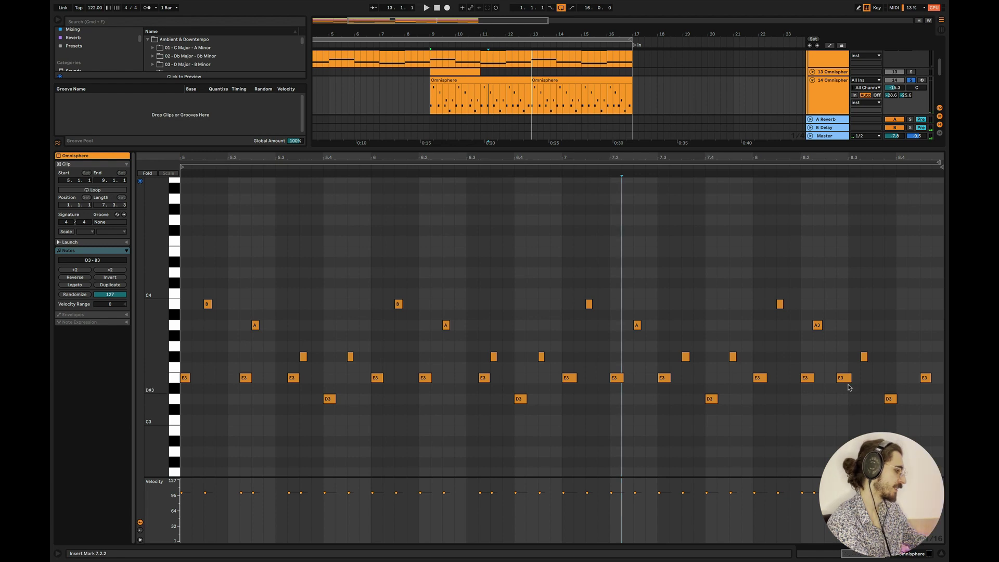
Shorten the E3 note just before 8.3 to a sixteenth and close the note editor.
{"action": "left_click", "coordinate": [852, 377]}
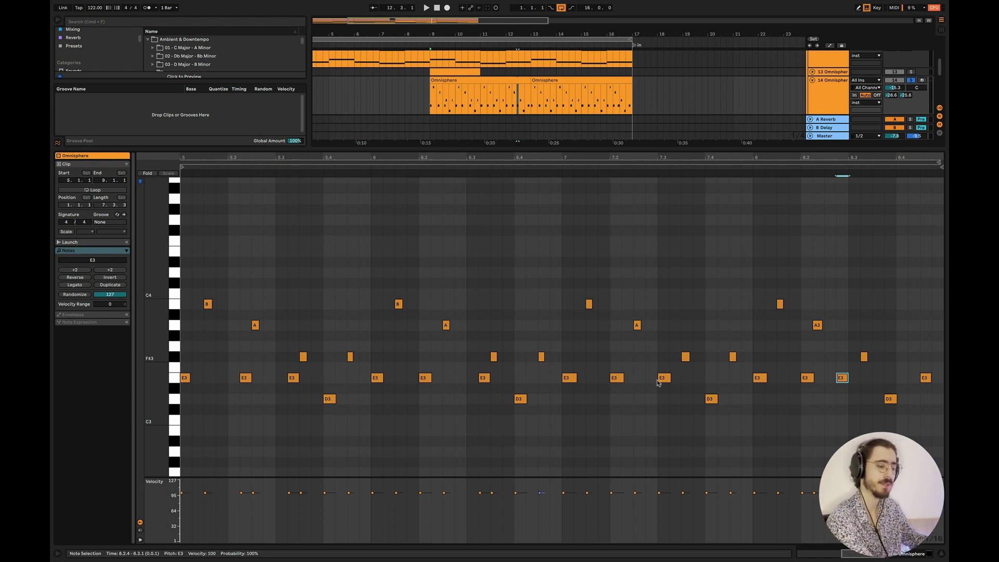
{"action": "left_click", "coordinate": [944, 555]}
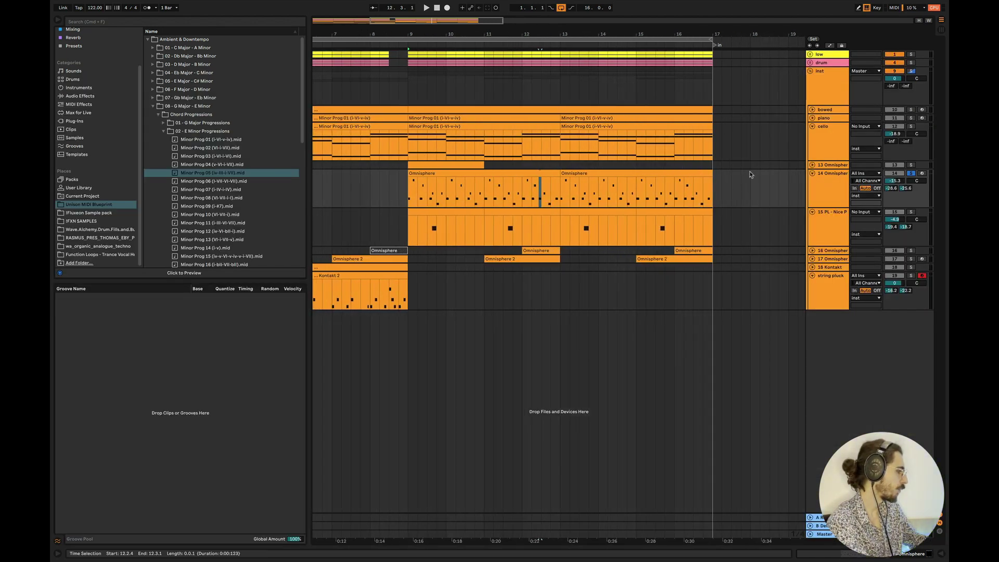
Collapse the 14 Omnisphere, cello and 15 PL tracks and the inst group, and unfold the drum group.
{"action": "left_click", "coordinate": [813, 174]}
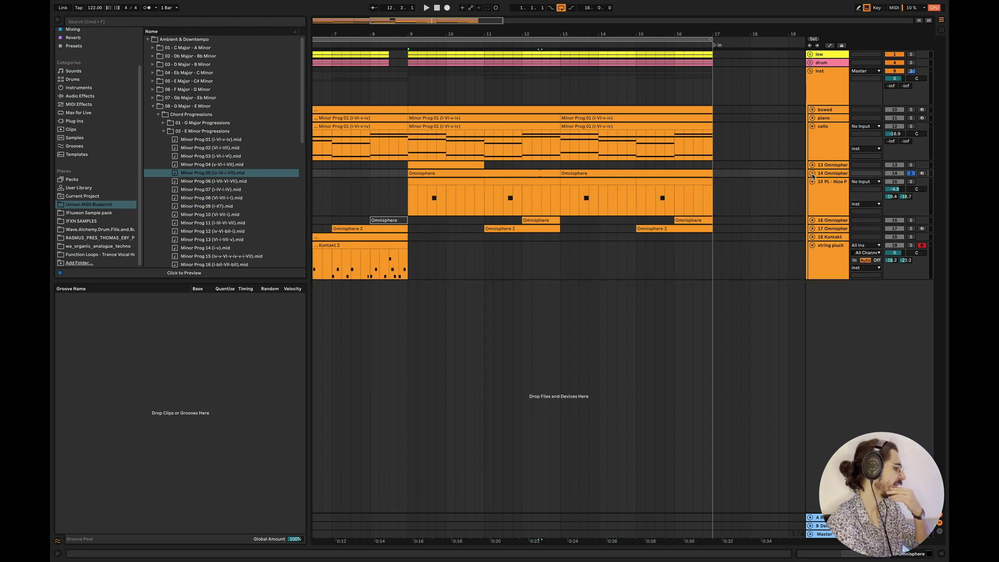
{"action": "left_click", "coordinate": [812, 127]}
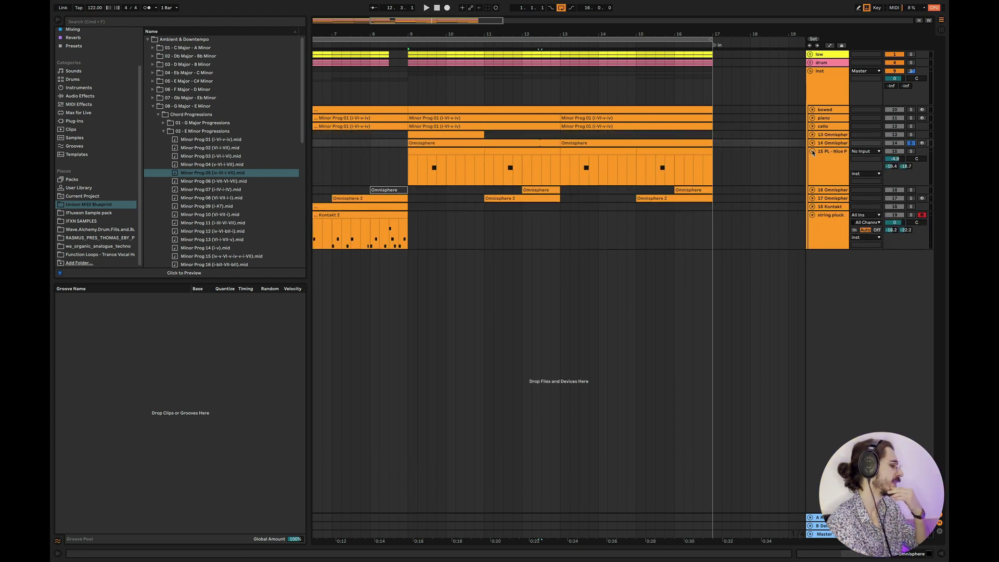
{"action": "left_click", "coordinate": [813, 151]}
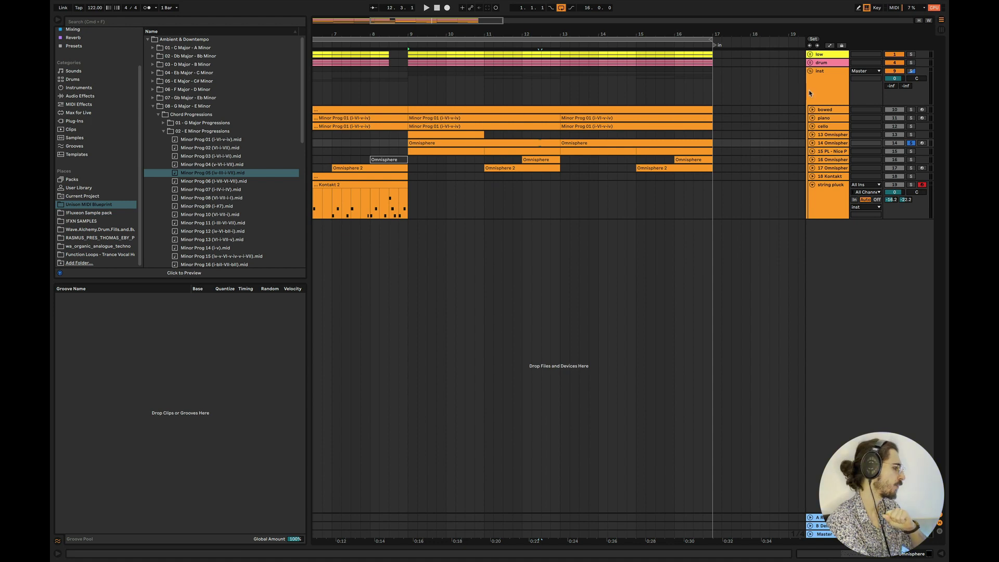
{"action": "left_click", "coordinate": [811, 71]}
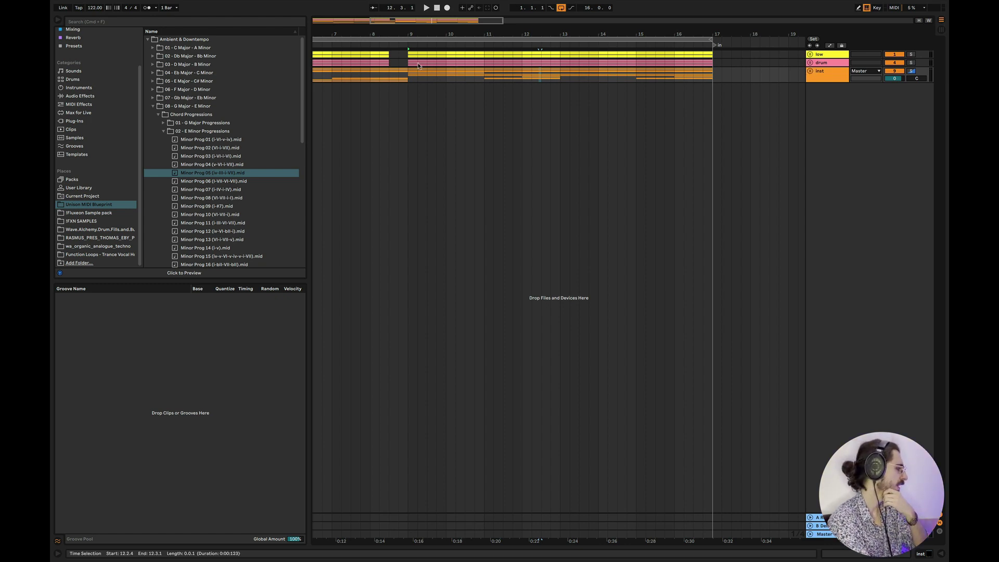
{"action": "left_click", "coordinate": [402, 64]}
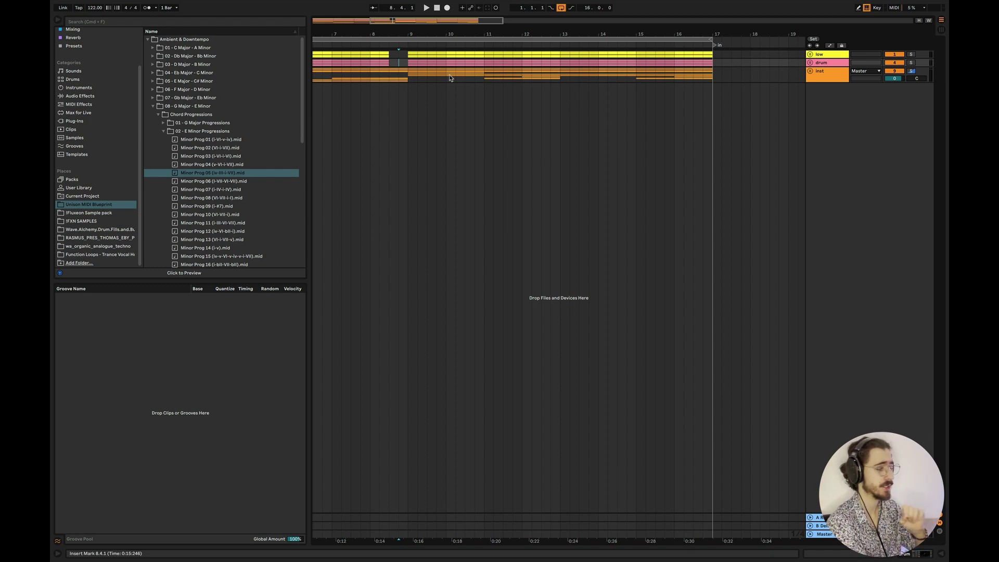
{"action": "left_click", "coordinate": [810, 62]}
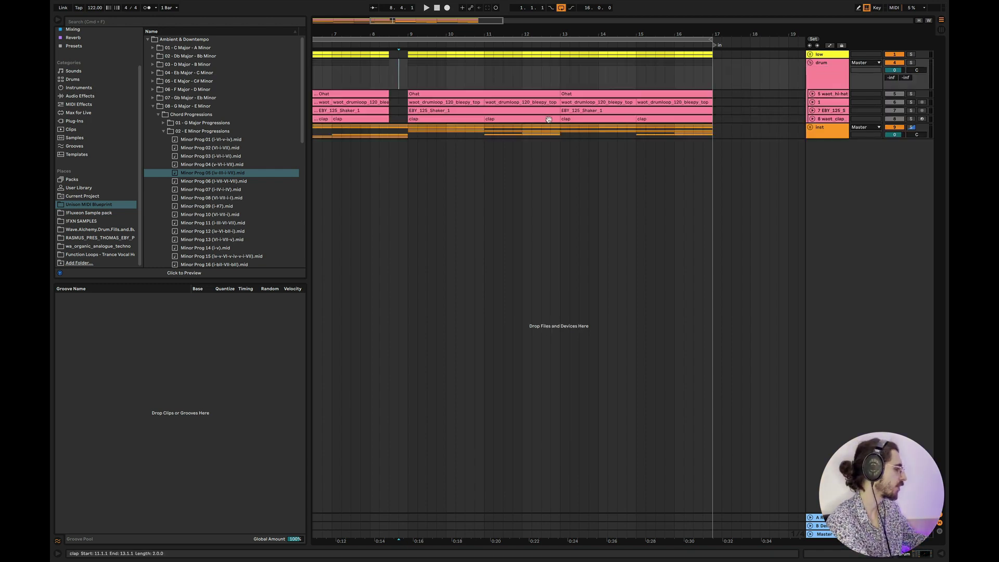
Select the entire 16-bar arrangement and duplicate it end to end until the track extends to bar 161.
{"action": "scroll", "coordinate": [549, 120], "scroll_direction": "down", "scroll_amount": 8}
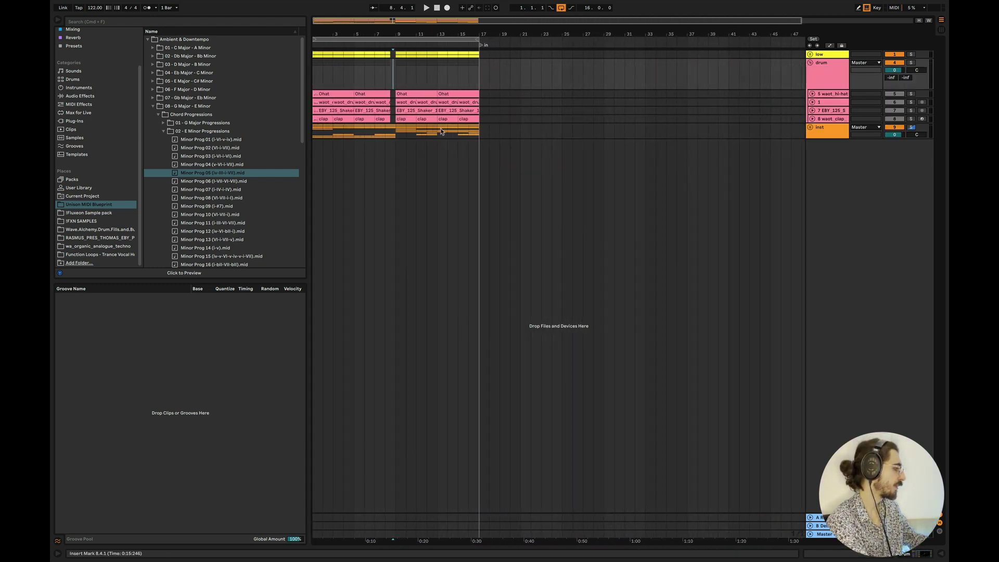
{"action": "scroll", "coordinate": [441, 132], "scroll_direction": "up", "scroll_amount": 4}
{"action": "scroll", "coordinate": [441, 132], "scroll_direction": "left", "scroll_amount": 3}
{"action": "scroll", "coordinate": [442, 132], "scroll_direction": "down", "scroll_amount": 5}
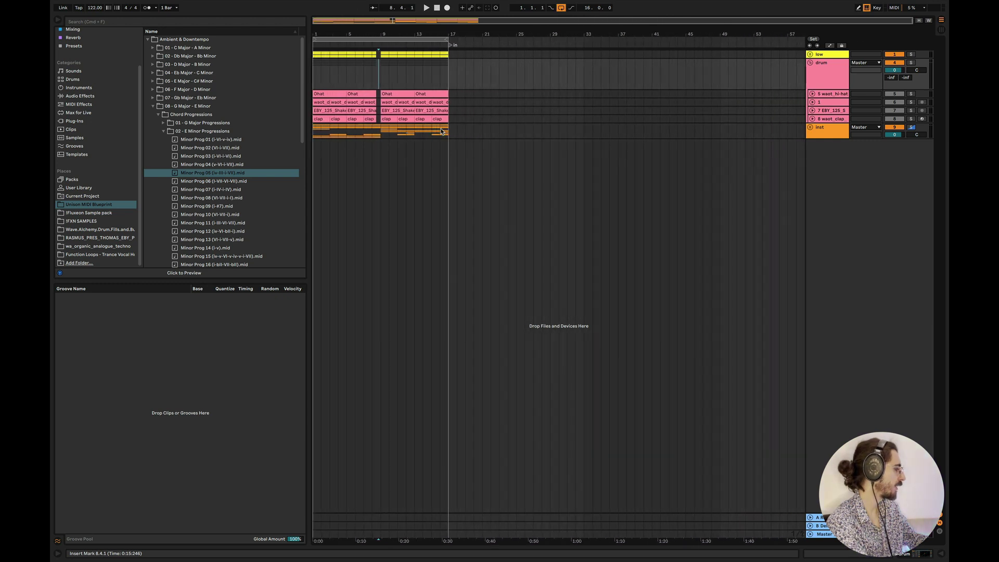
{"action": "key", "text": "super+a"}
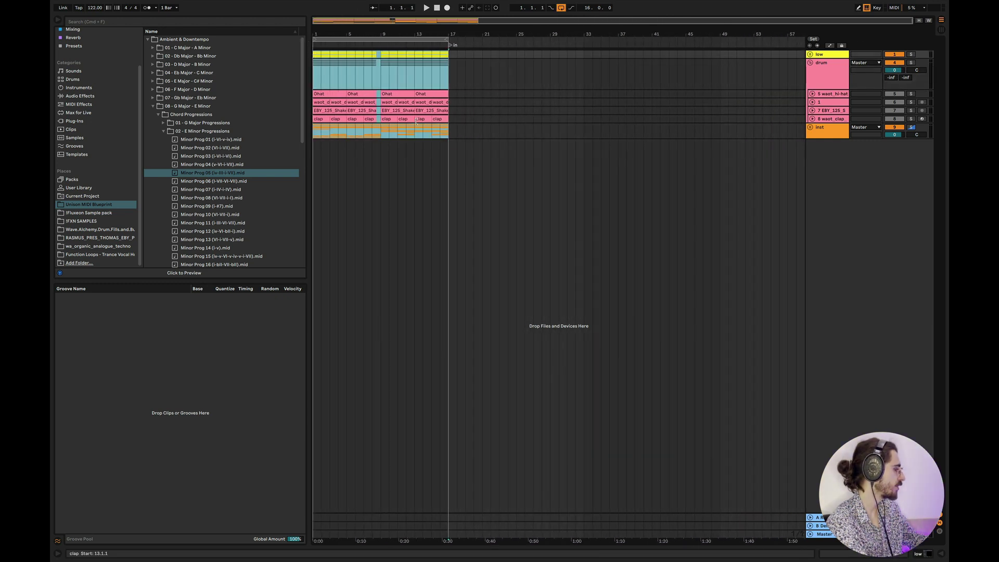
{"action": "key", "text": "super+d"}
{"action": "key", "text": "super+d"}
{"action": "key", "text": "super+d"}
{"action": "key", "text": "super+d"}
{"action": "key", "text": "super+d"}
{"action": "key", "text": "super+d"}
{"action": "key", "text": "super+d"}
{"action": "key", "text": "super+d"}
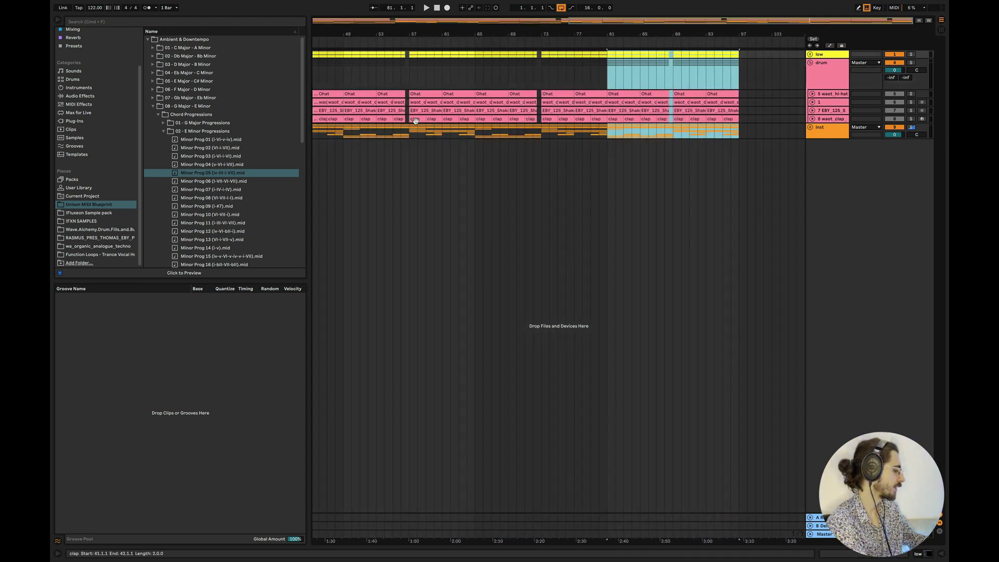
{"action": "key", "text": "super+d"}
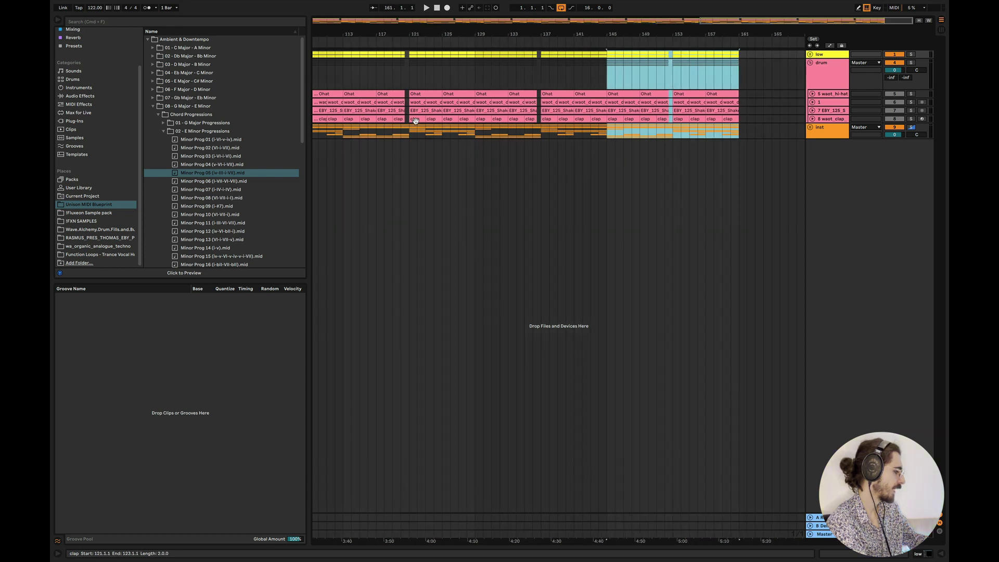
{"action": "key", "text": "minus"}
{"action": "key", "text": "minus"}
{"action": "key", "text": "minus"}
{"action": "key", "text": "minus"}
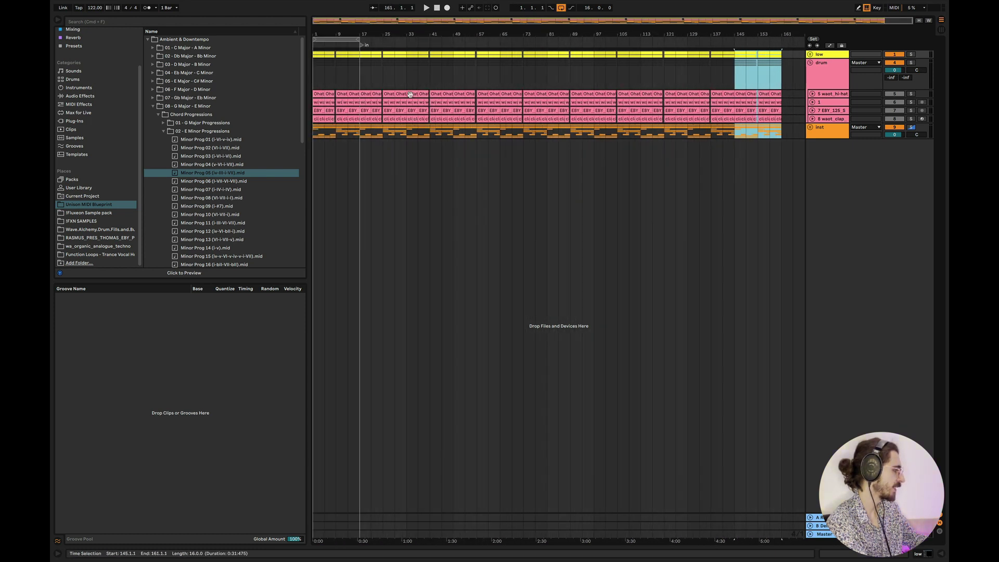
{"action": "key", "text": "plus"}
{"action": "key", "text": "plus"}
{"action": "key", "text": "minus"}
{"action": "key", "text": "minus"}
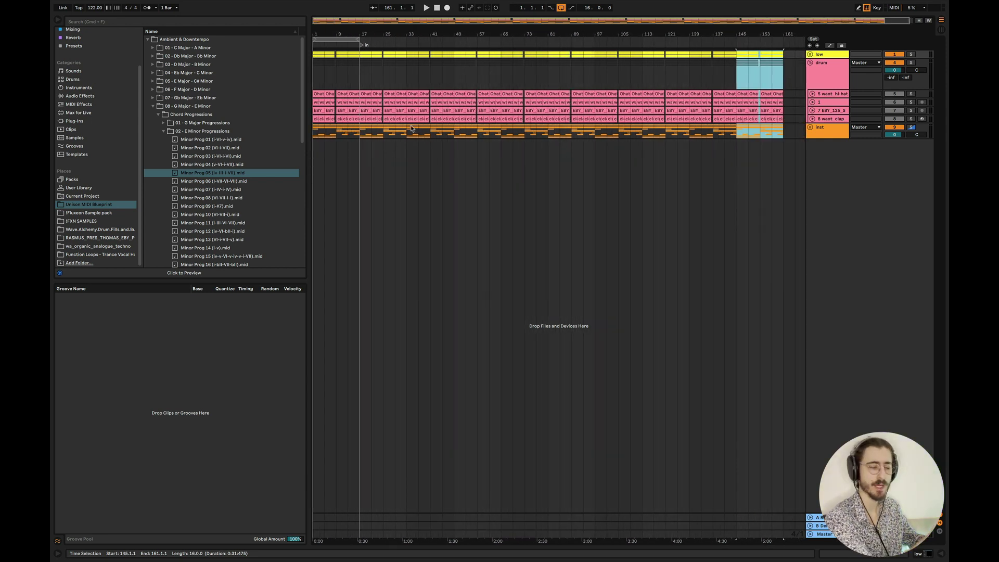